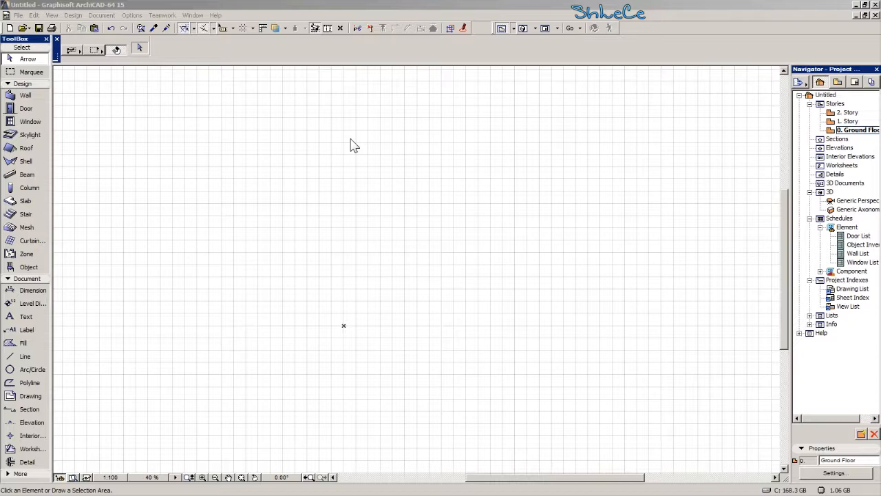
- Open the drawing file Floor Plans.dwg, discarding the changes to the untitled project
click(15, 16)
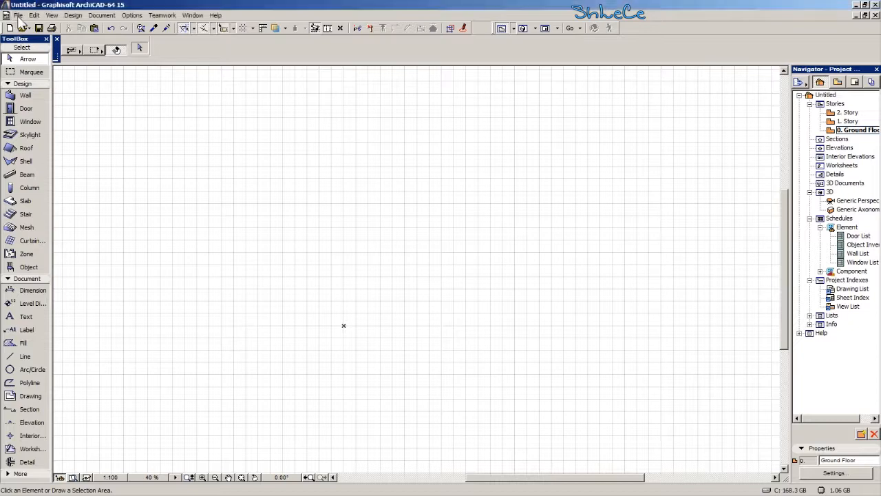
click(18, 15)
mouse_move(41, 38)
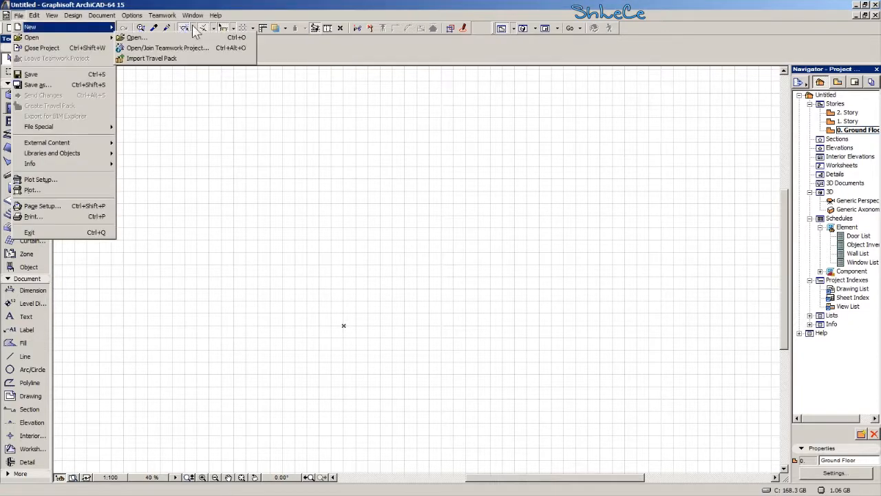
click(157, 38)
double_click(392, 137)
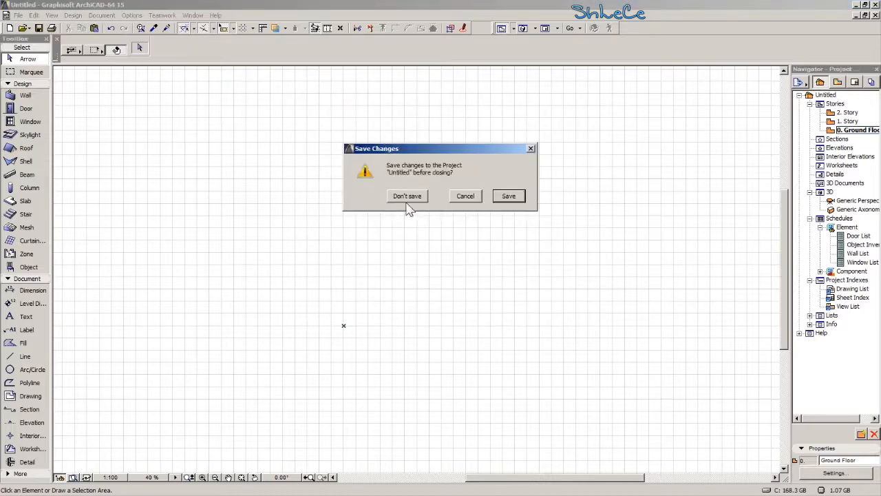
click(401, 199)
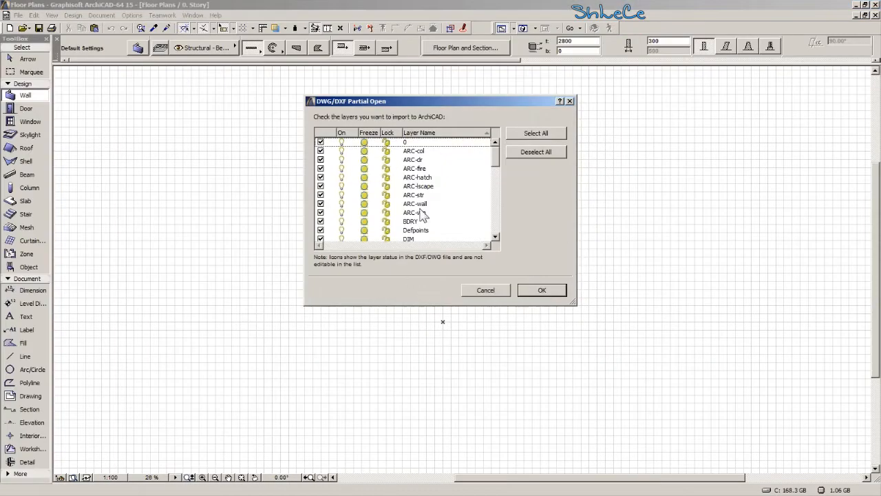
- Import all layers of the DWG file and leave the background and pen colours unchanged
click(543, 290)
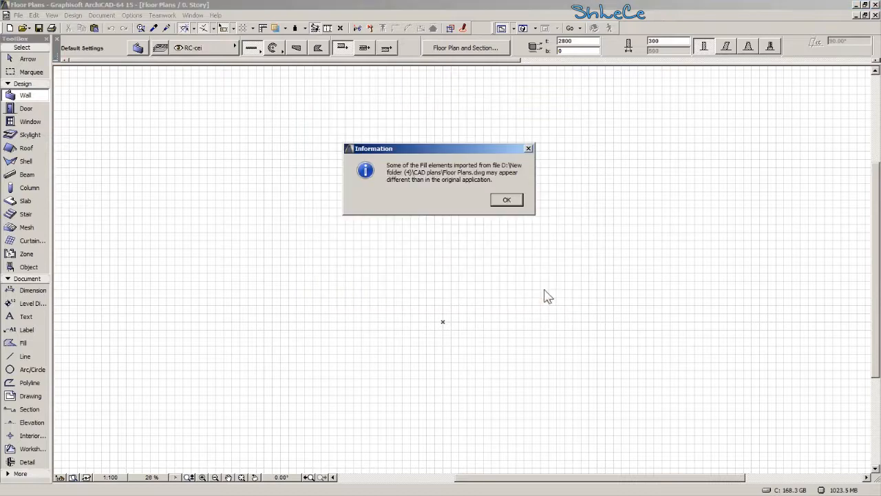
click(508, 201)
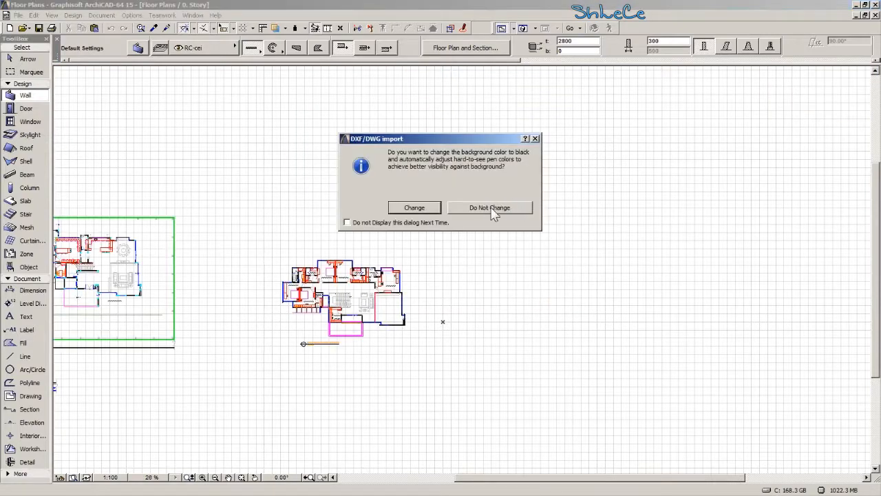
click(492, 208)
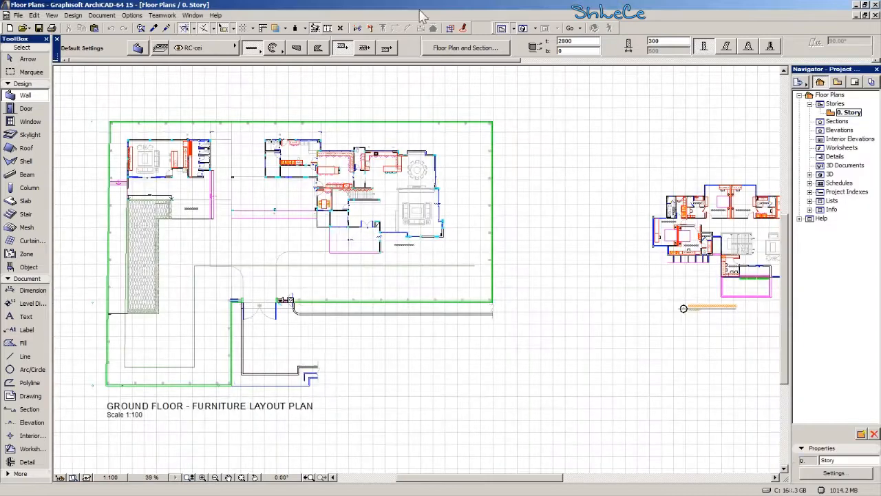
- Measure the thickness of the upper wall in the imported ground floor plan
click(328, 29)
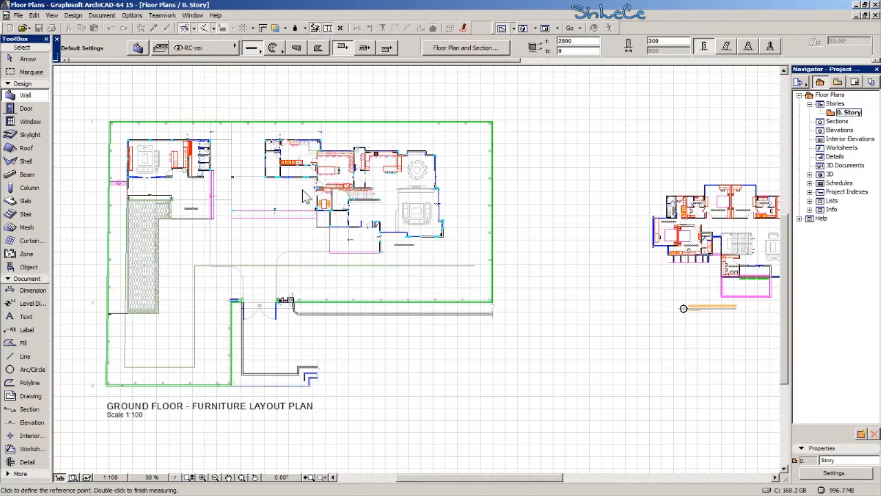
scroll(423, 179, up, 10)
scroll(424, 179, up, 3)
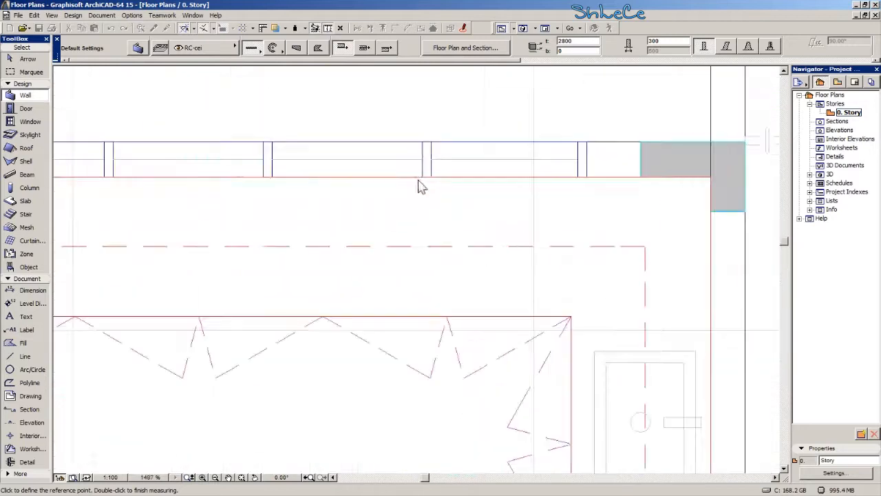
click(424, 178)
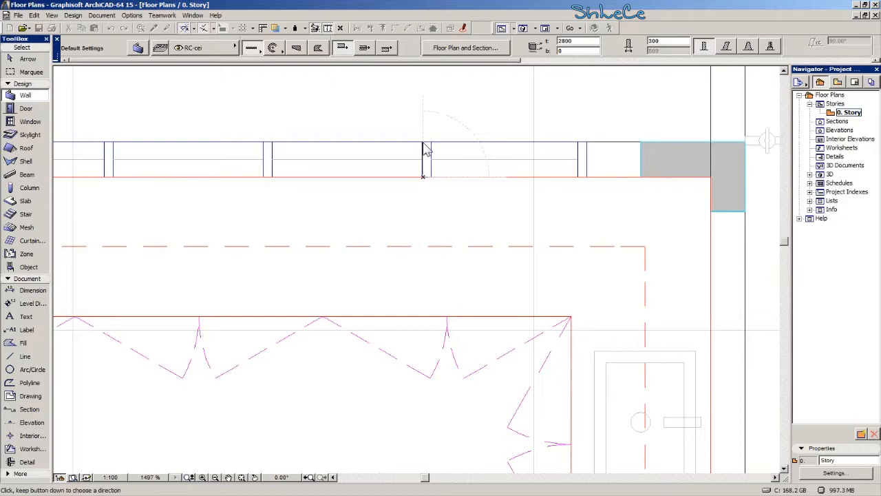
right_click(423, 174)
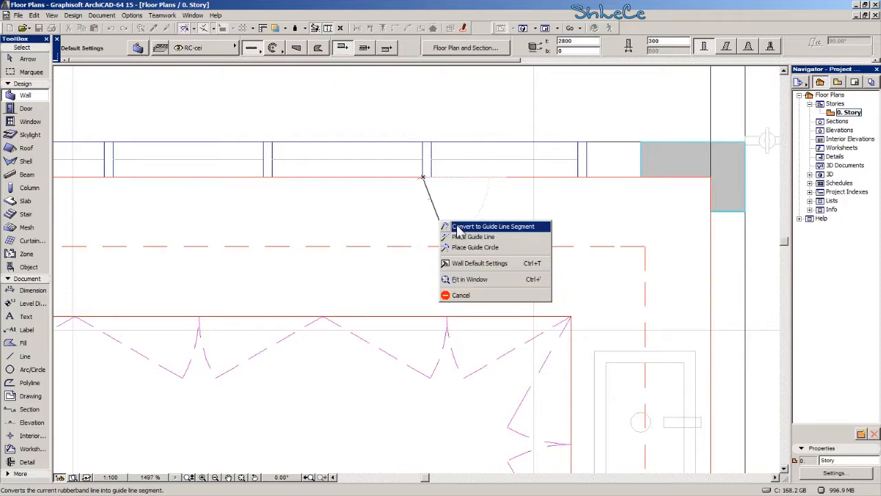
click(460, 297)
- Check the project's working units for model and layout without changing them
click(131, 15)
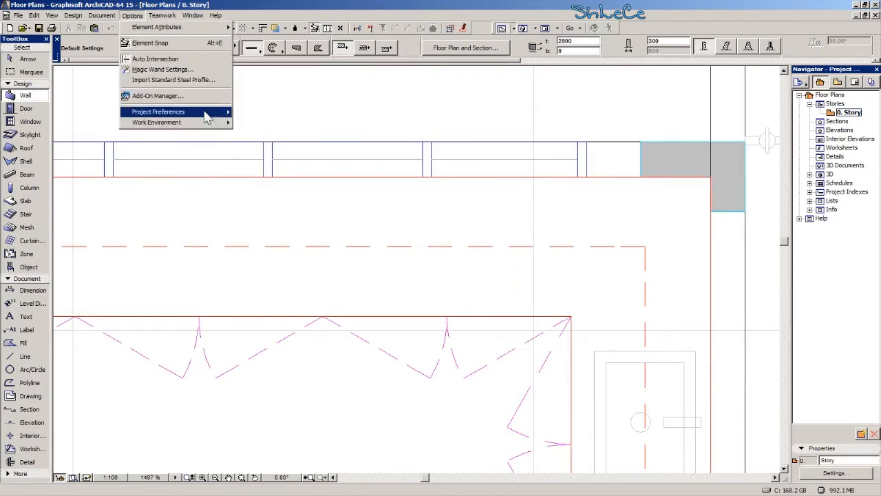
mouse_move(224, 112)
click(262, 111)
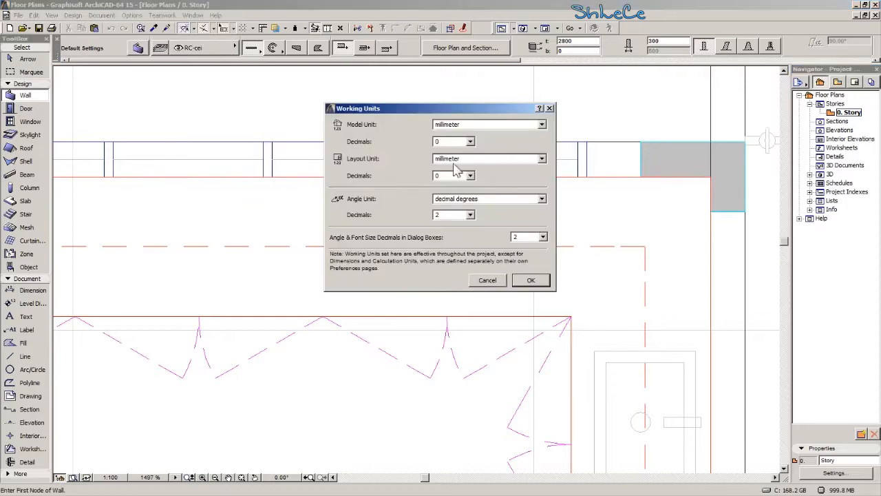
click(488, 279)
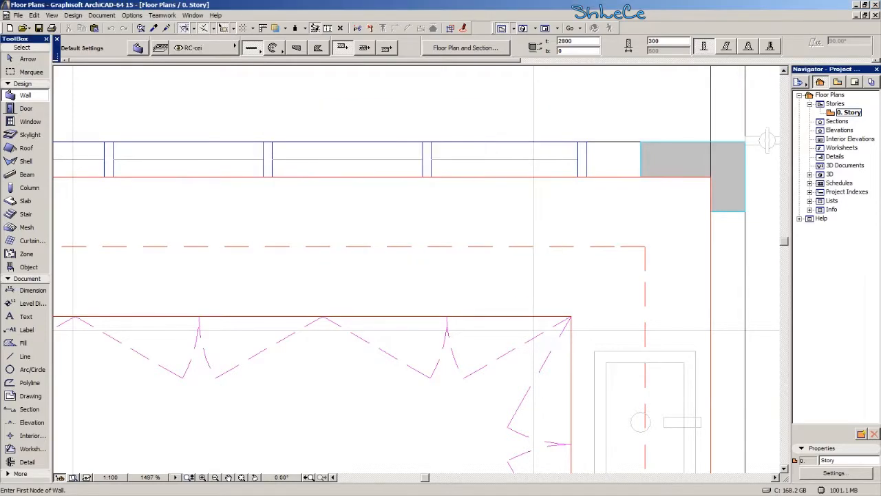
- Create a new project from ArchiCAD 15 Template.tpl in a new program instance with the current profile
click(19, 15)
mouse_move(28, 26)
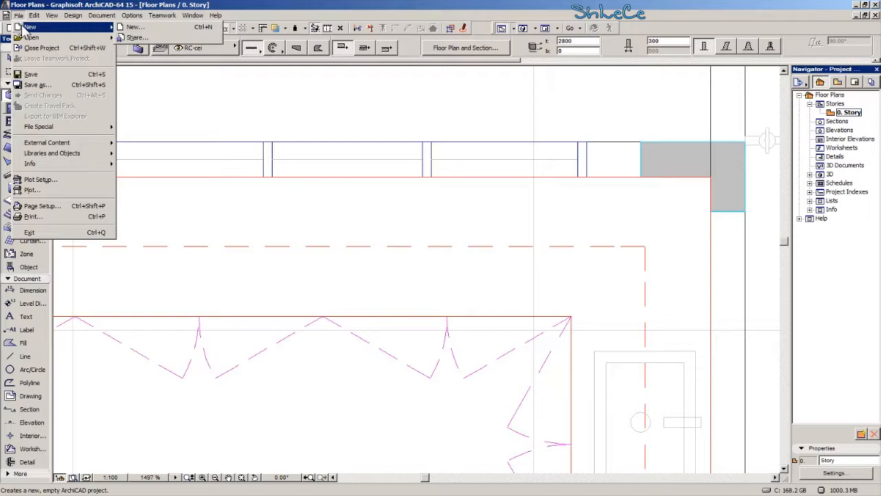
click(141, 28)
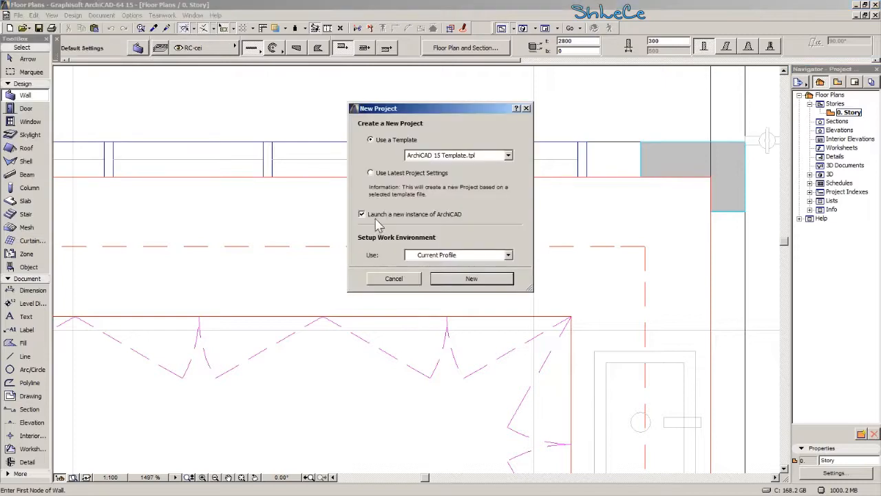
click(460, 215)
click(471, 279)
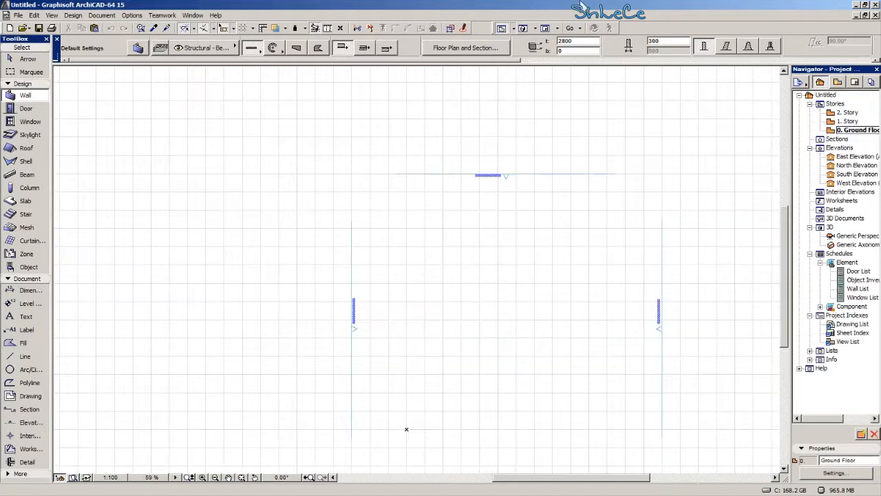
- Return to the Floor Plans project, select the entire imported drawing including both floor plans, and copy it
click(856, 5)
middle_drag(473, 272, 393, 195)
scroll(393, 195, down, 8)
middle_drag(419, 275, 394, 203)
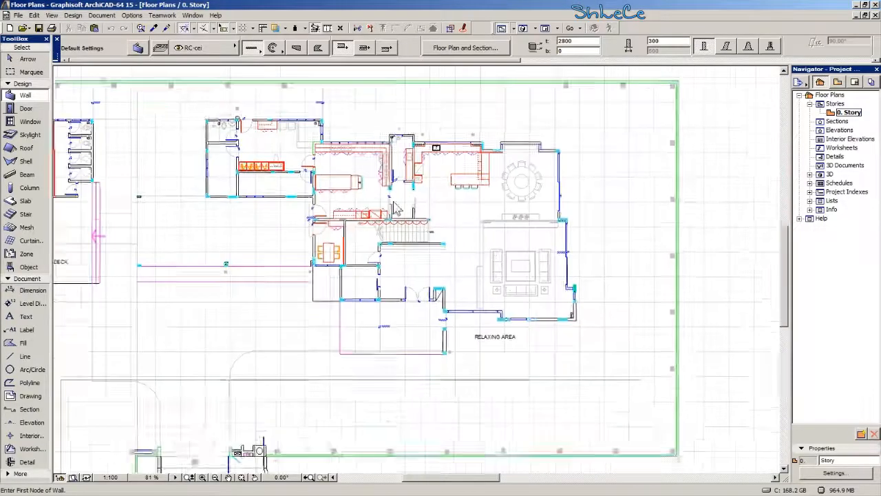
scroll(396, 207, down, 5)
scroll(441, 244, down, 3)
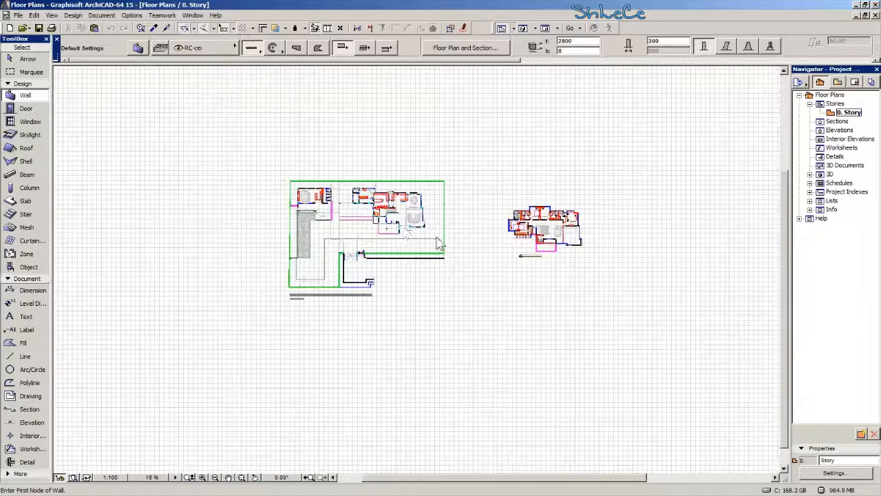
click(26, 59)
drag(669, 139, 246, 426)
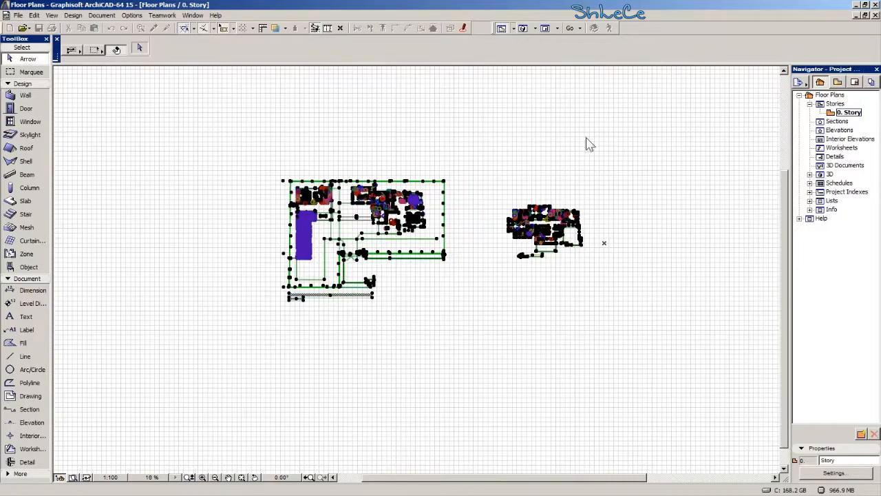
click(35, 16)
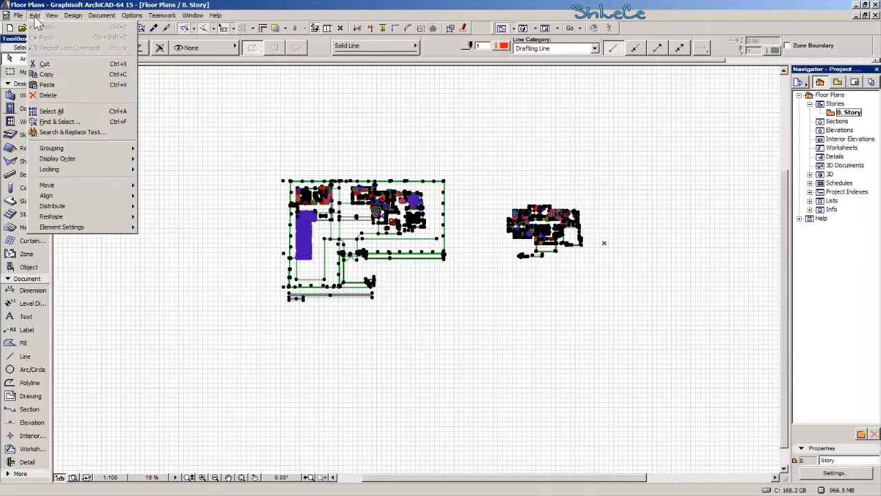
click(81, 84)
click(479, 195)
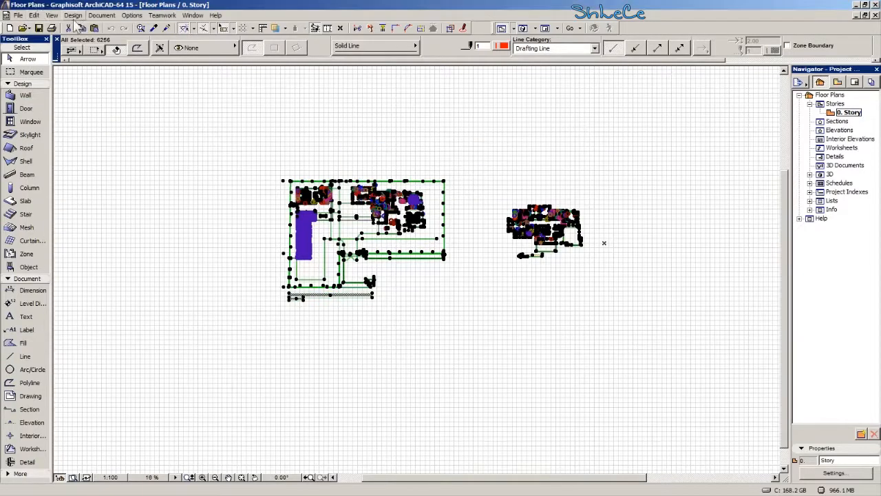
click(34, 16)
click(82, 74)
- In the new untitled project, delete the four elevation markers from the Ground Floor and accept losing their elevations
key(alt+Tab)
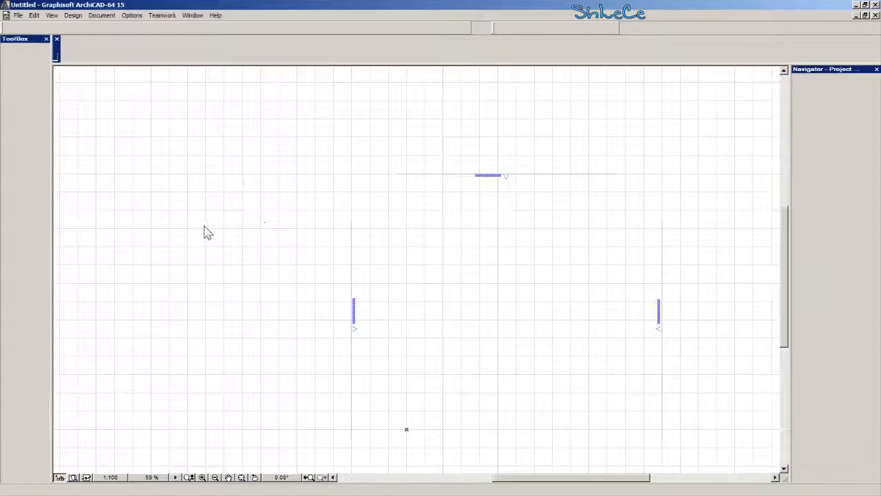
middle_drag(258, 213, 169, 126)
click(41, 61)
scroll(340, 248, down, 3)
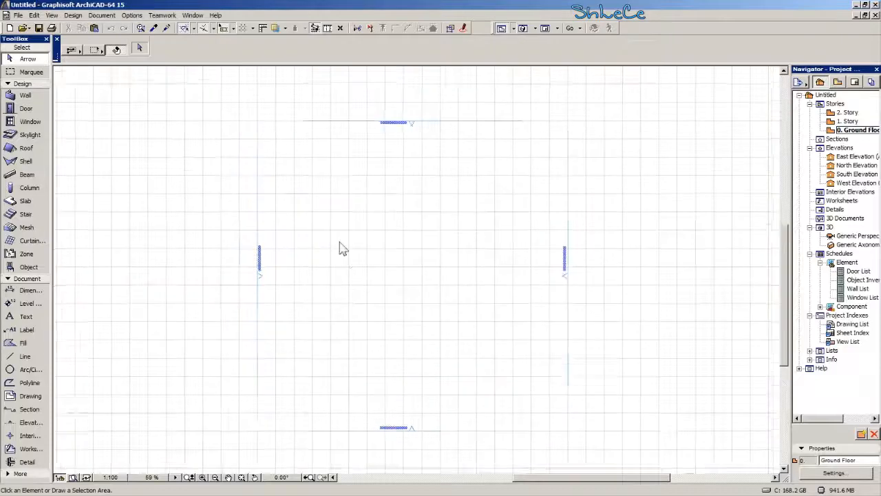
drag(603, 206, 236, 425)
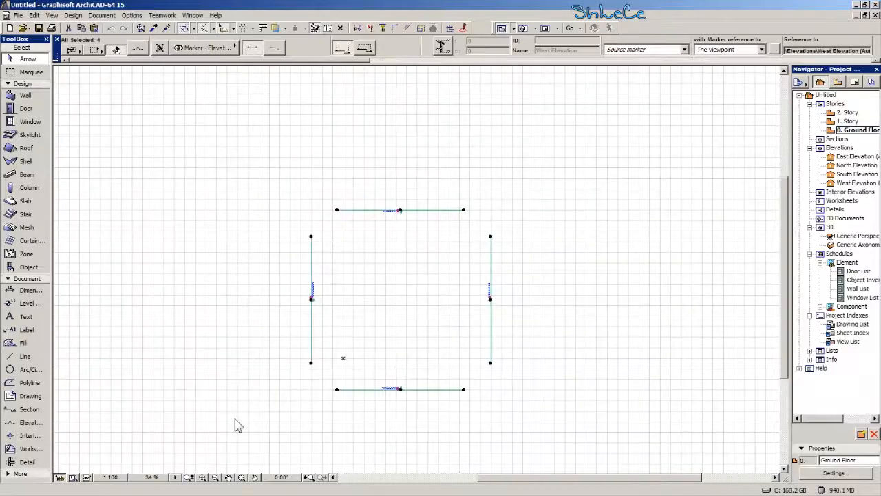
key(Delete)
click(537, 191)
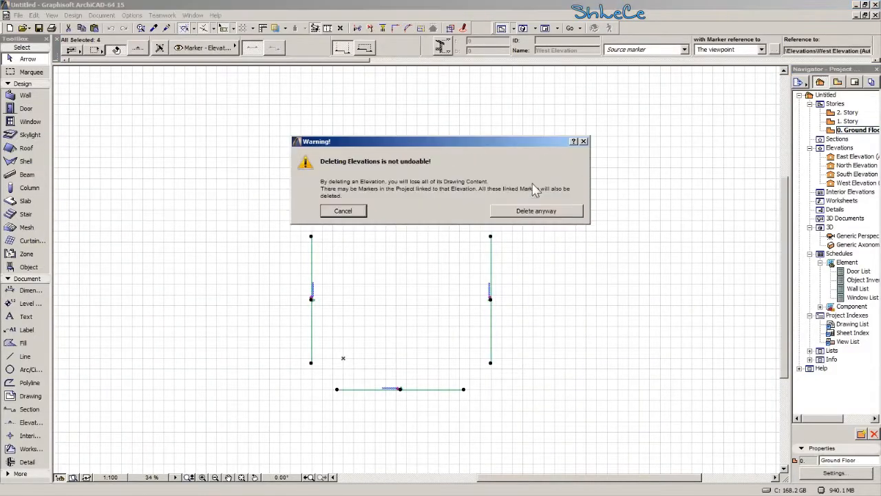
click(527, 212)
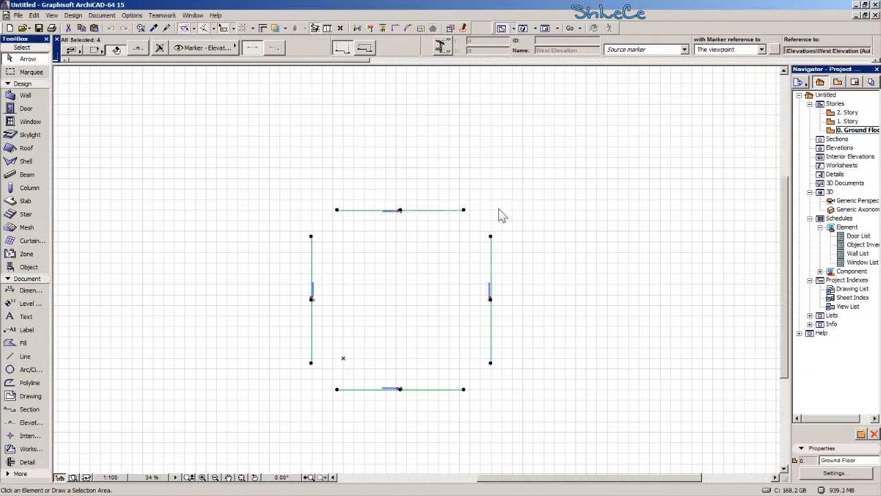
- Paste the copied floor plans at the center of the current view, keeping the current zoom
click(34, 15)
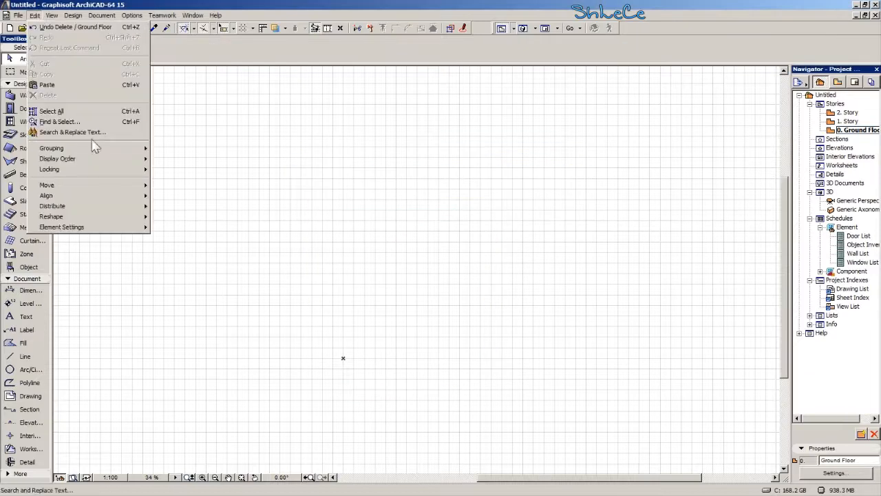
click(86, 85)
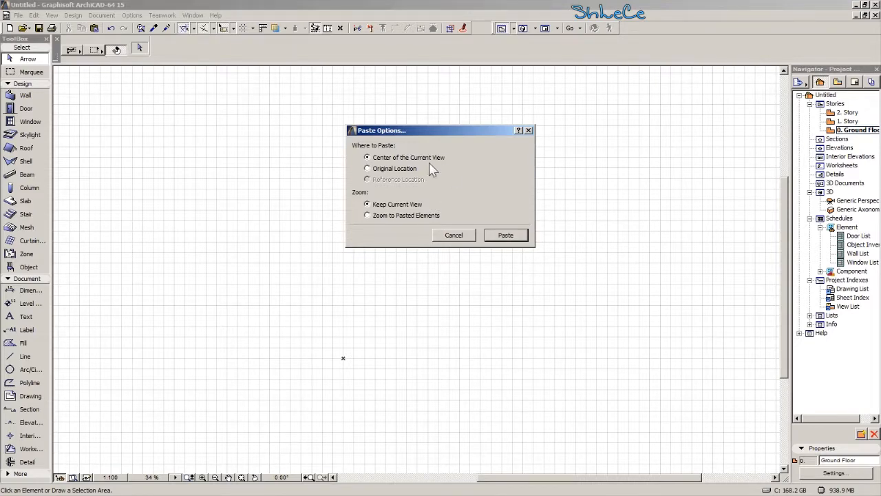
click(513, 236)
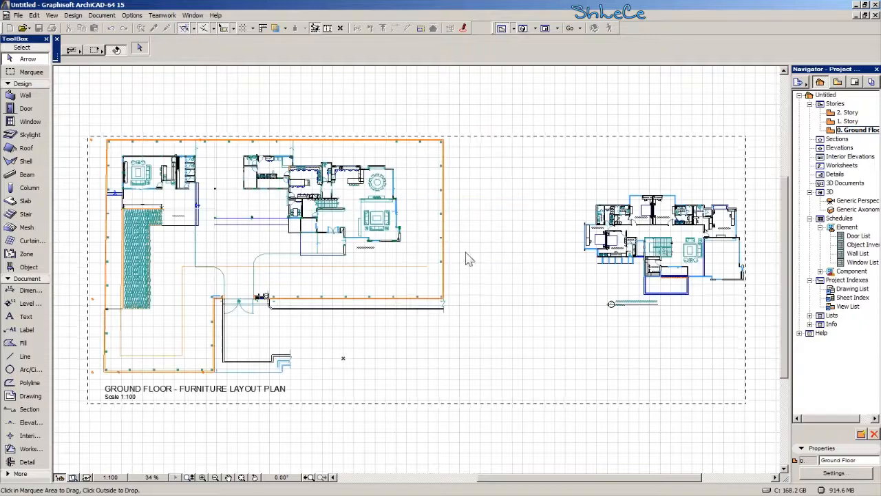
- Move the pasted floor plans right and downward, using a point on the road edge line as reference, and finalize their placement
scroll(358, 289, up, 3)
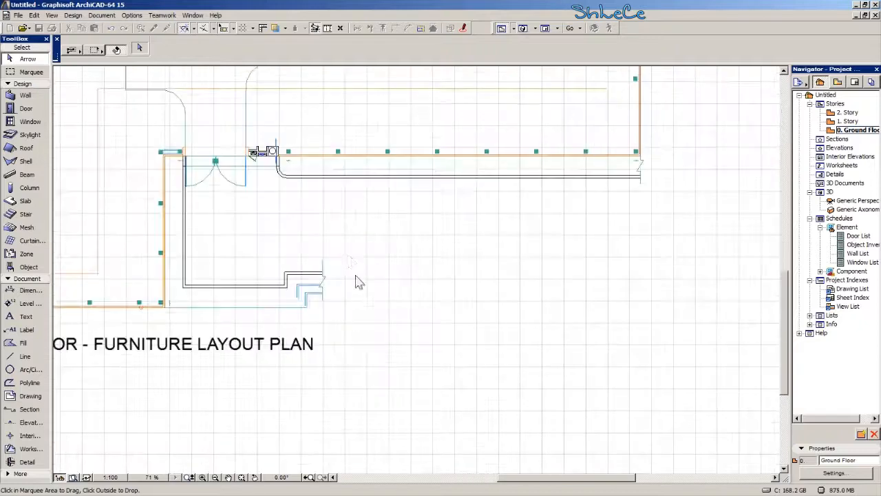
click(300, 177)
scroll(433, 283, up, 5)
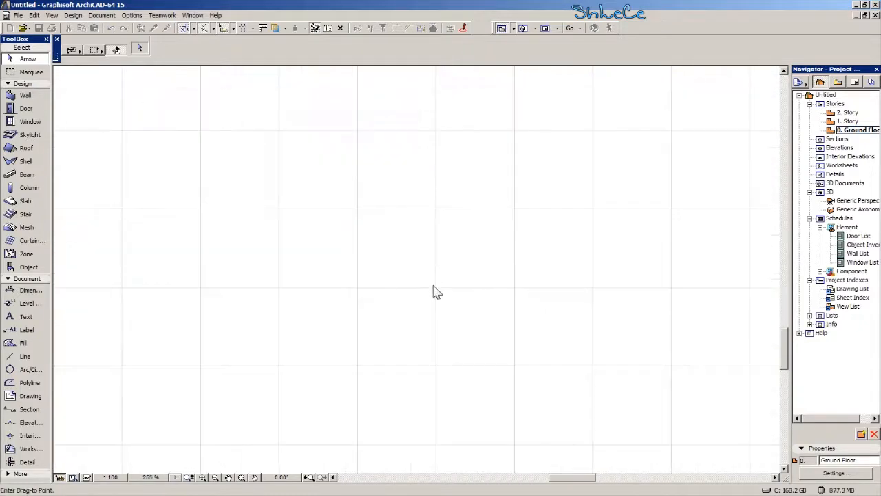
click(434, 291)
scroll(435, 292, down, 5)
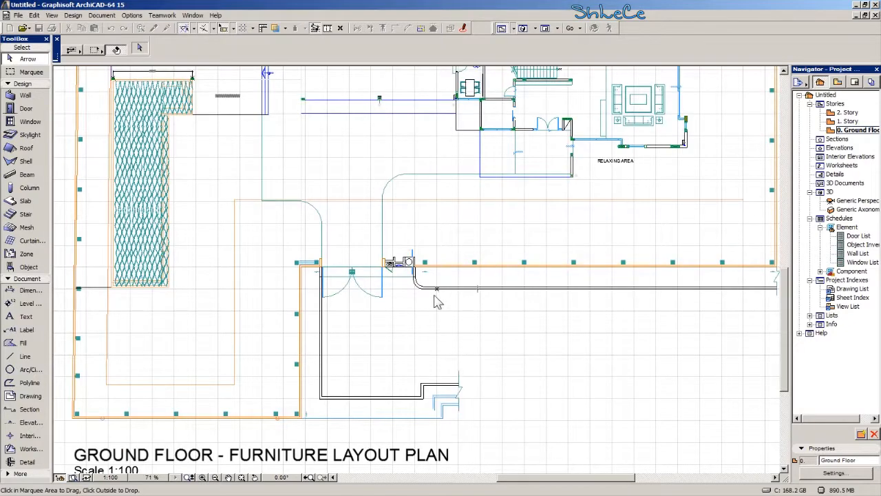
scroll(434, 317, down, 5)
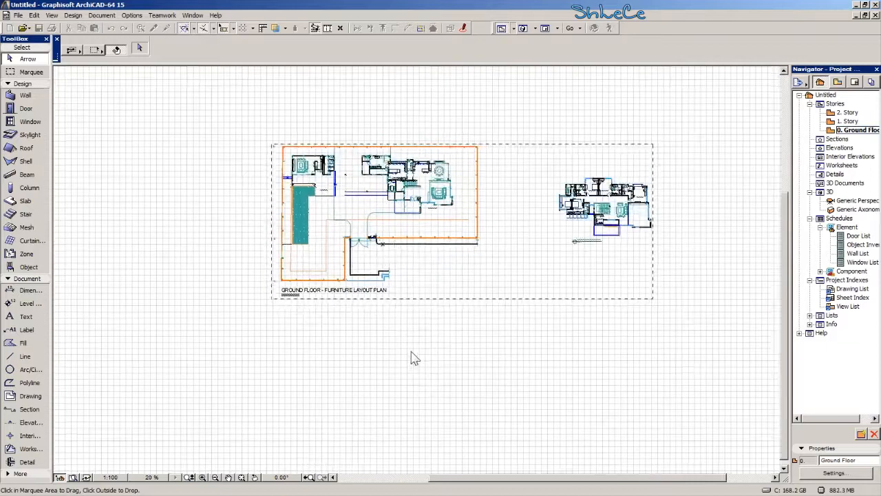
click(418, 359)
scroll(370, 236, up, 7)
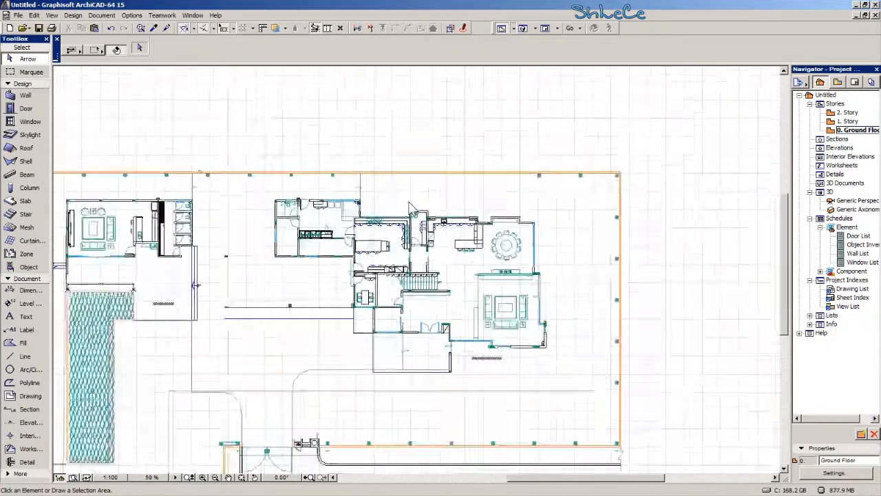
- Set the project's working units to centimeter for the model unit with 0 decimals, and choose the layout unit
scroll(520, 215, up, 5)
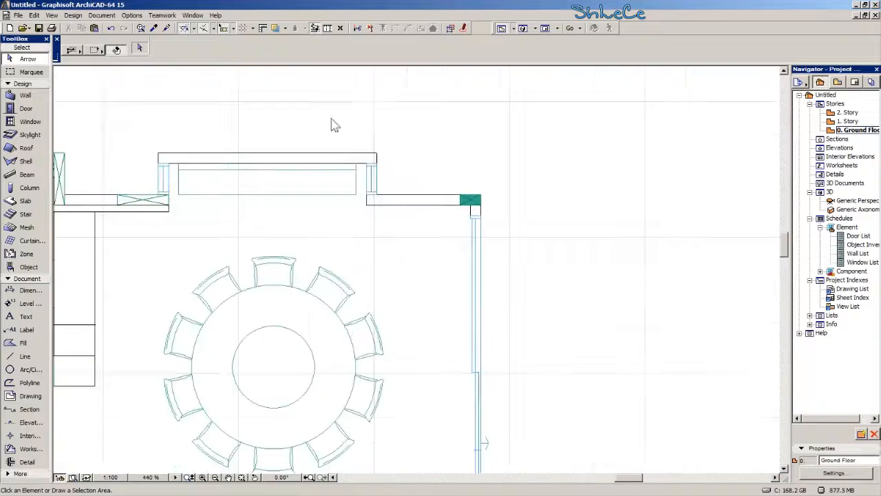
click(131, 16)
mouse_move(189, 112)
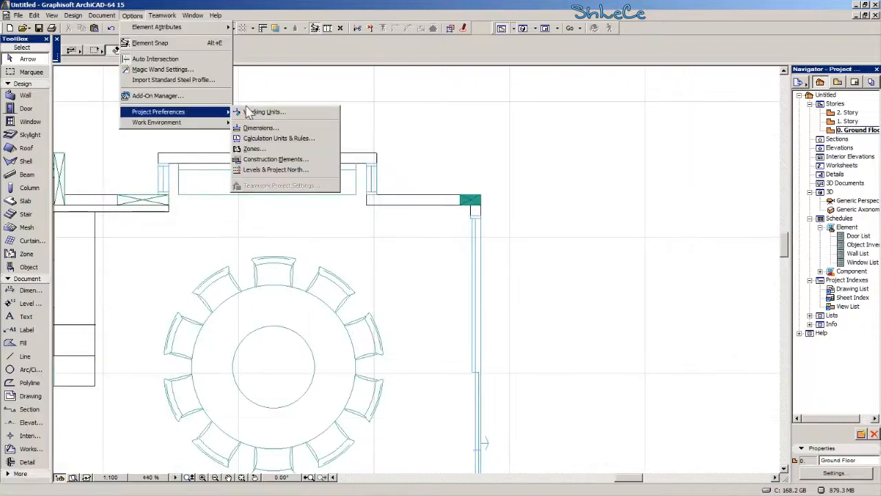
click(259, 113)
click(465, 126)
click(470, 146)
click(463, 159)
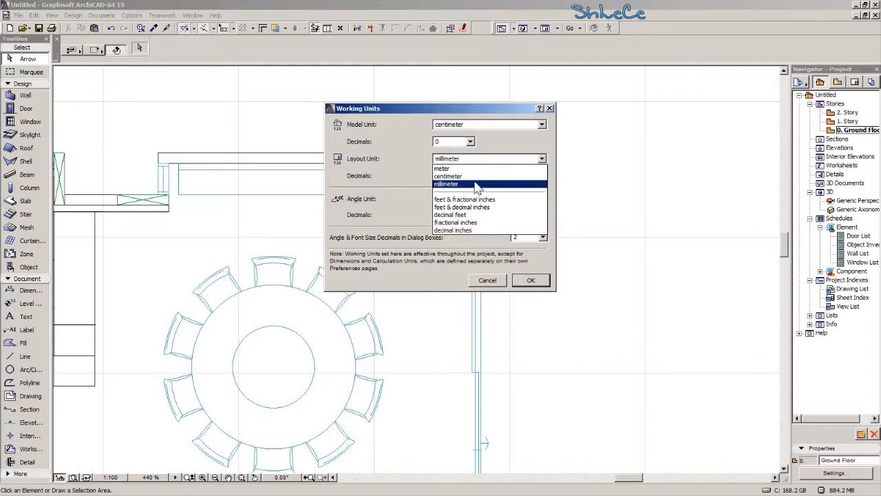
click(471, 180)
click(532, 281)
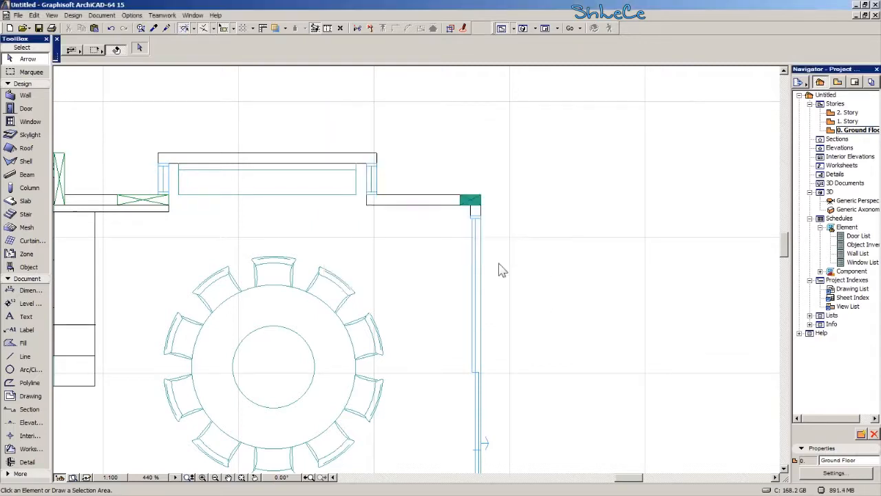
- Set up the Wall tool with a height of 350 cm and a thickness of 15 cm for tracing the dining area's walls
middle_drag(447, 272, 528, 270)
middle_drag(323, 252, 396, 250)
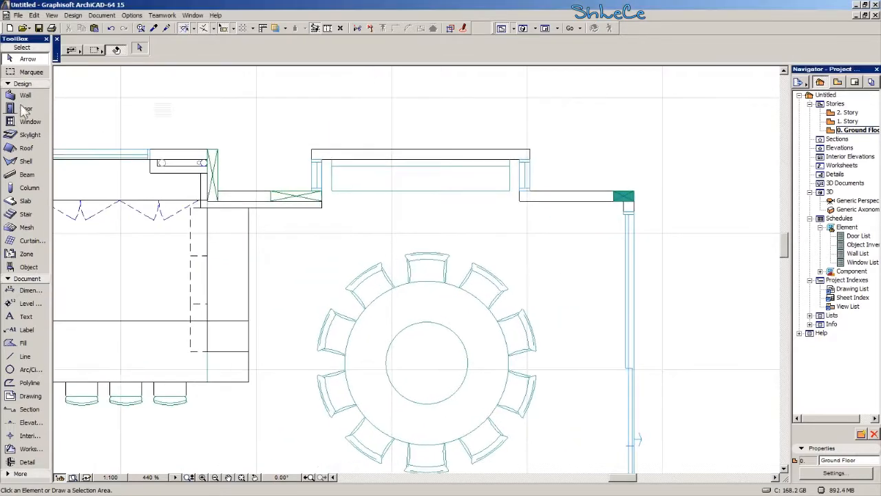
click(24, 97)
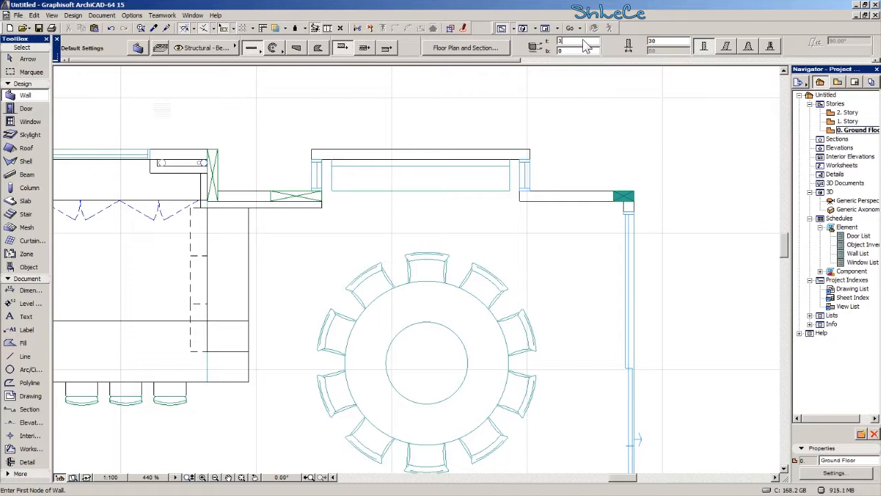
text(0)
scroll(524, 271, up, 5)
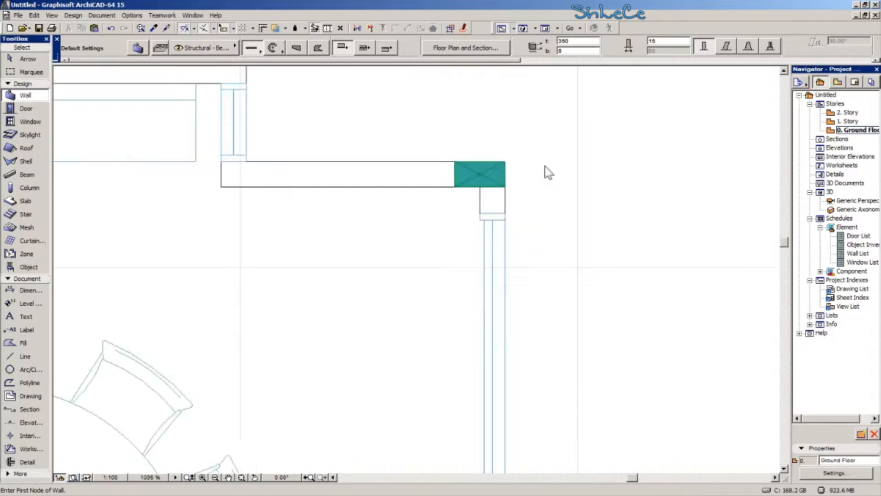
- Move the wall's reference line to its opposite face and try a straight wall from the outer dining corner along the glazed side
click(506, 164)
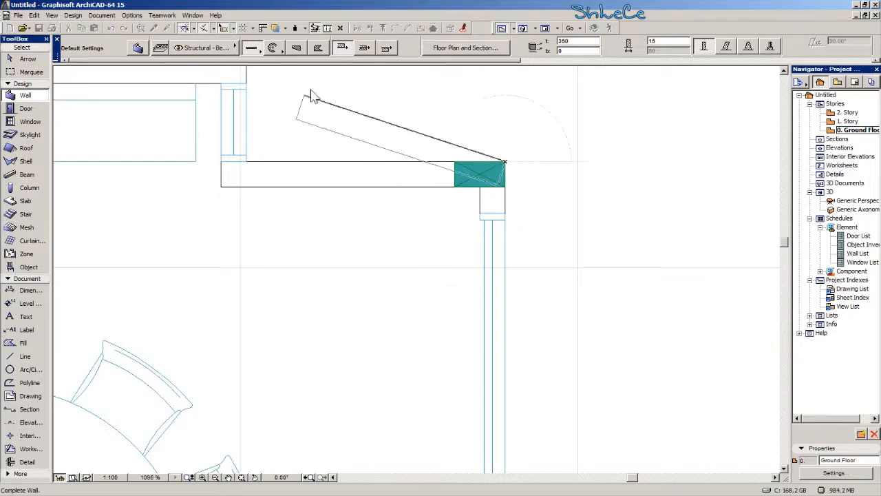
click(390, 48)
middle_drag(502, 292, 497, 77)
scroll(498, 81, down, 6)
scroll(503, 213, up, 6)
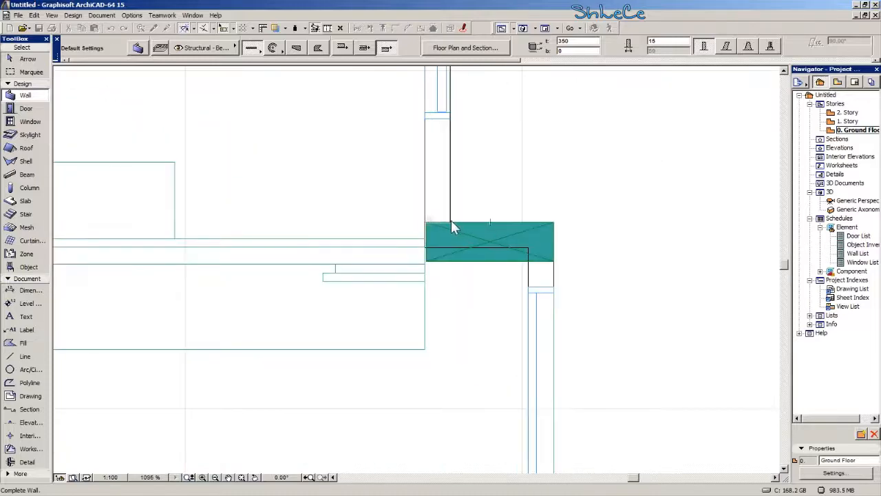
click(450, 222)
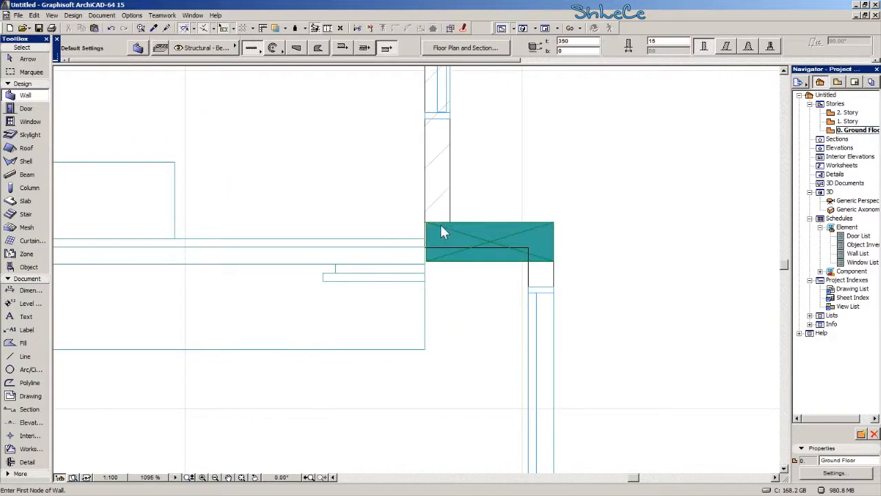
scroll(513, 186, down, 3)
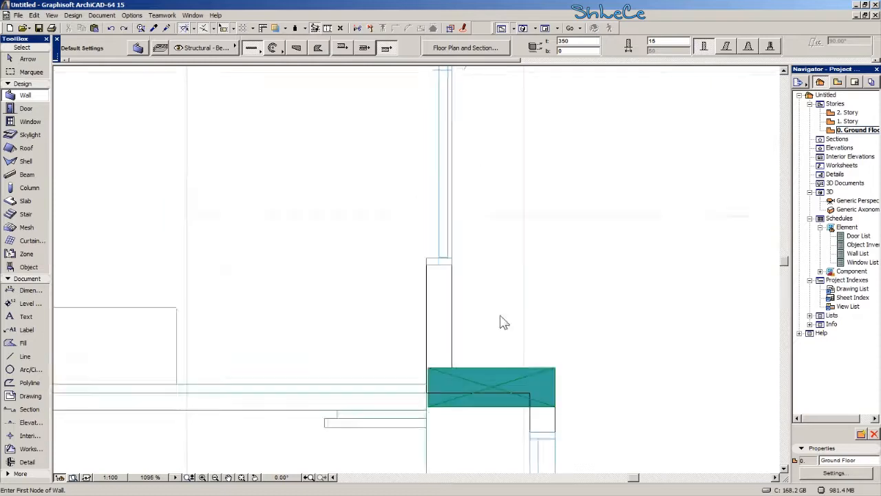
middle_drag(511, 180, 476, 353)
middle_drag(459, 91, 438, 214)
scroll(437, 214, up, 6)
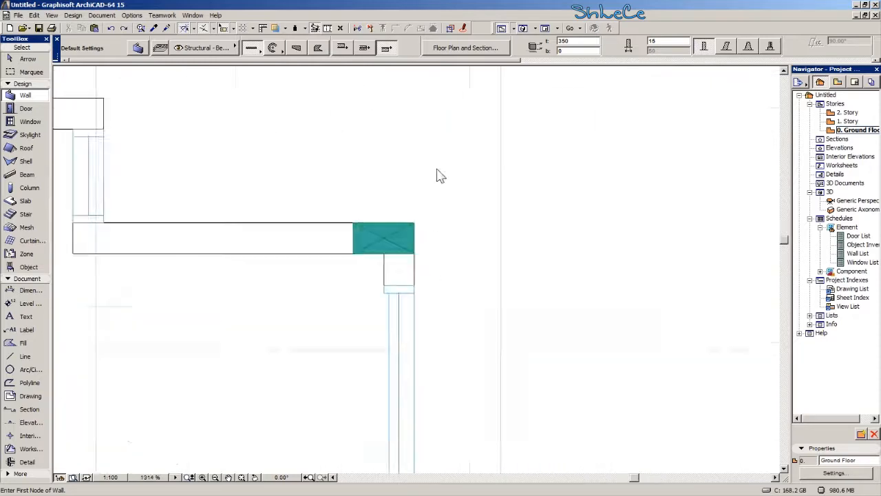
- Review the height and thickness in the wall default settings, leaving them as they are
middle_drag(430, 269, 442, 123)
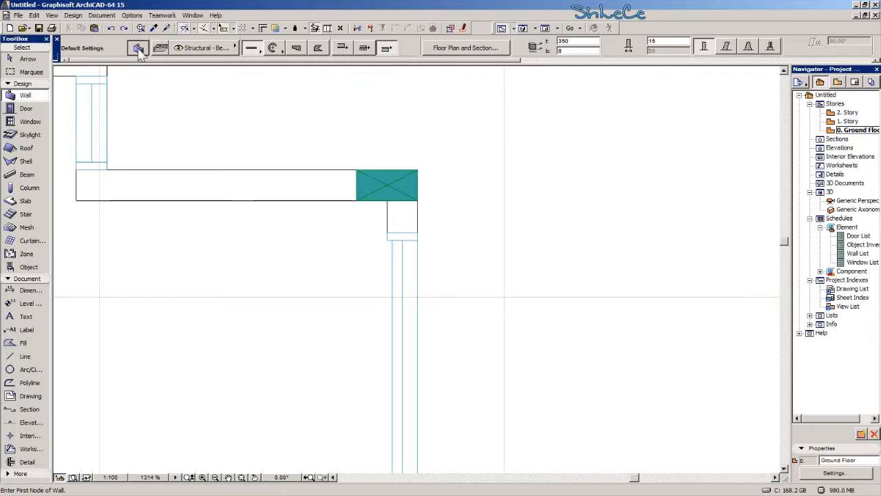
key(ctrl+t)
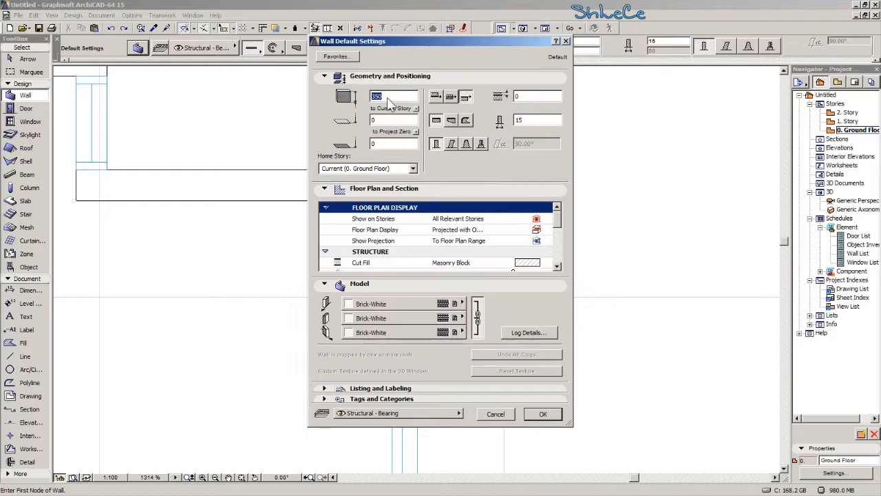
double_click(521, 121)
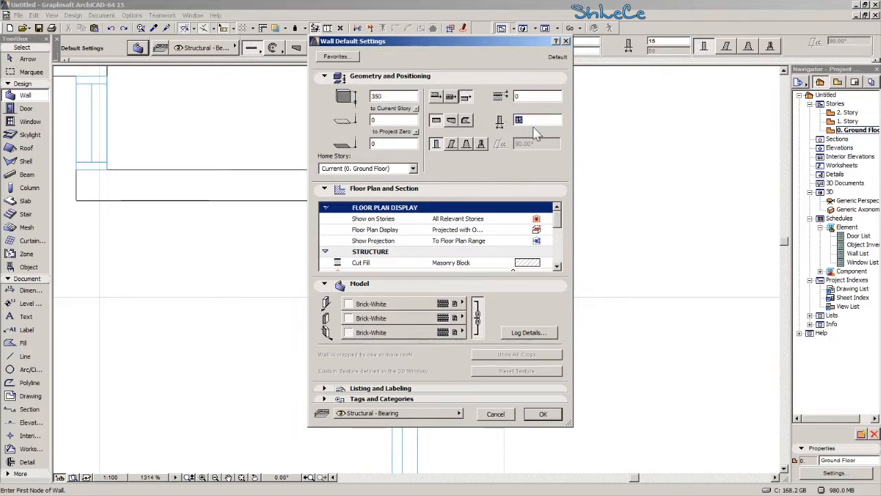
click(497, 416)
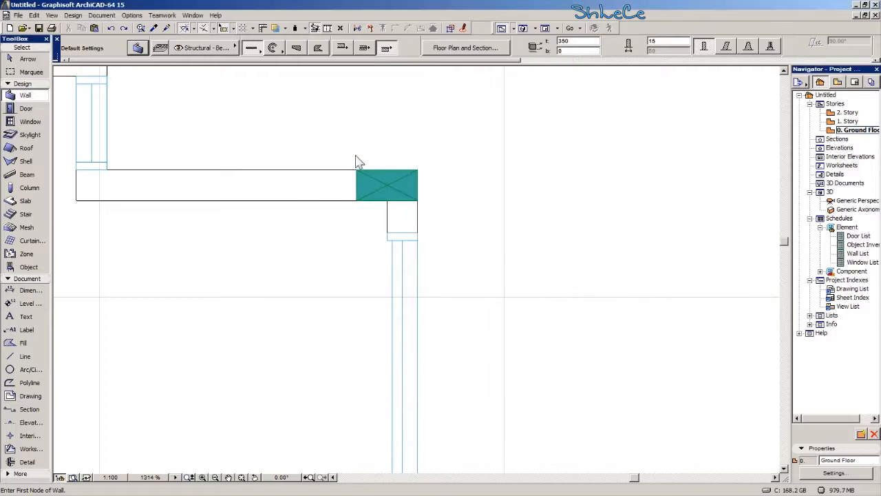
- Choose the chained wall method and trace the first segment from the outer dining corner along the glazed side to the teal column
click(252, 48)
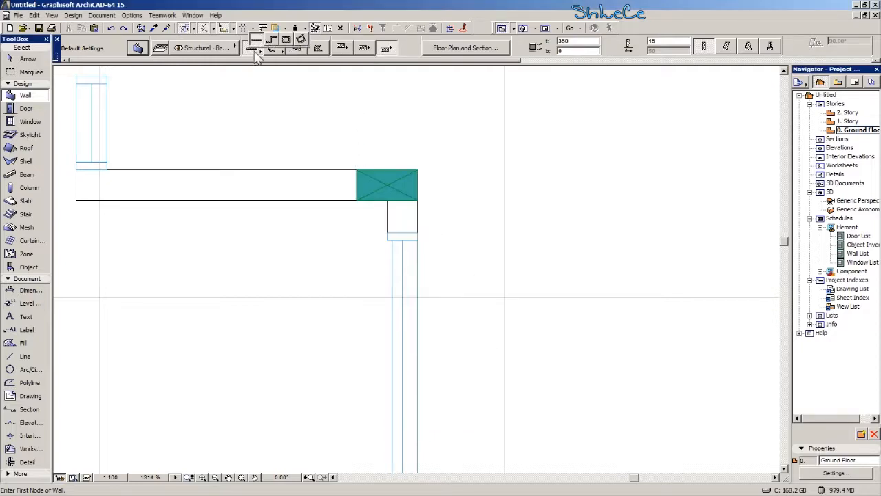
click(270, 40)
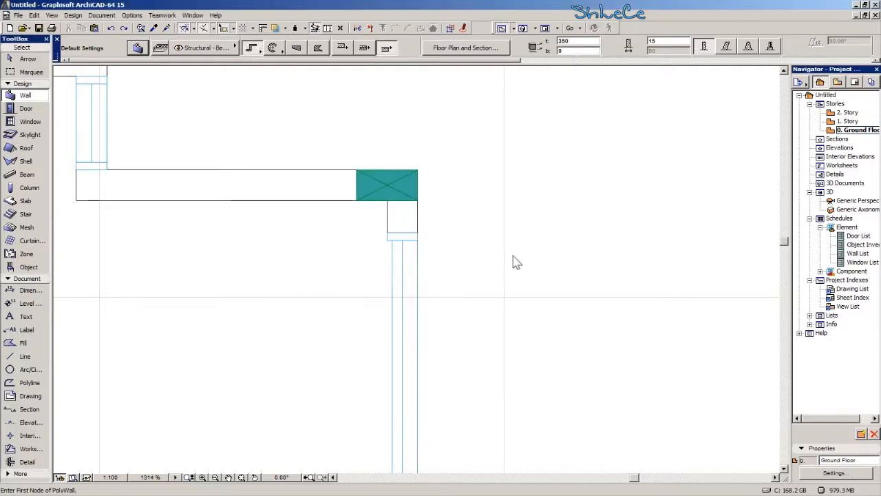
click(418, 178)
scroll(440, 365, down, 3)
scroll(346, 228, up, 3)
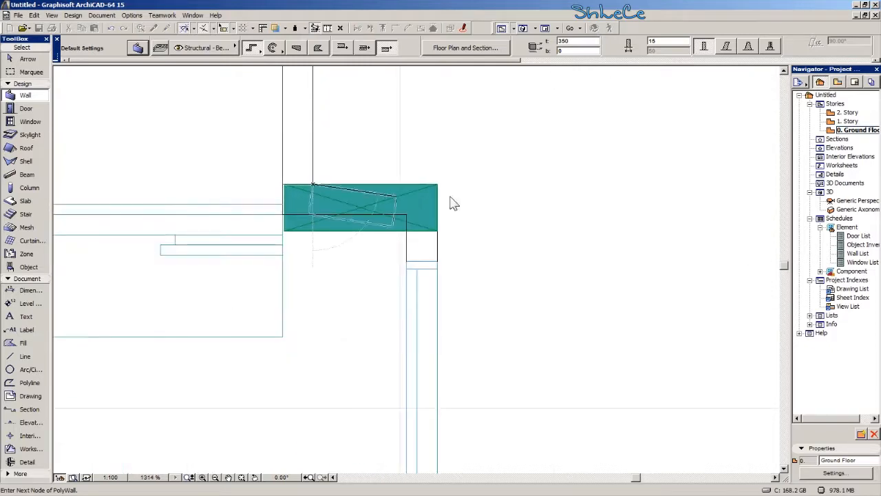
- Continue the chained wall around the teal column and along the glazing, ending it at the orange column's outer face
scroll(437, 226, down, 3)
middle_drag(425, 283, 399, 91)
scroll(343, 138, up, 3)
click(374, 182)
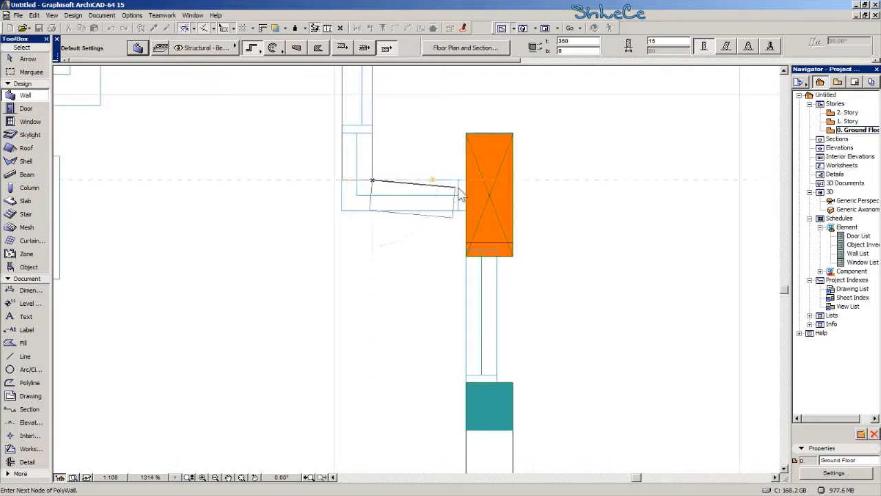
click(513, 181)
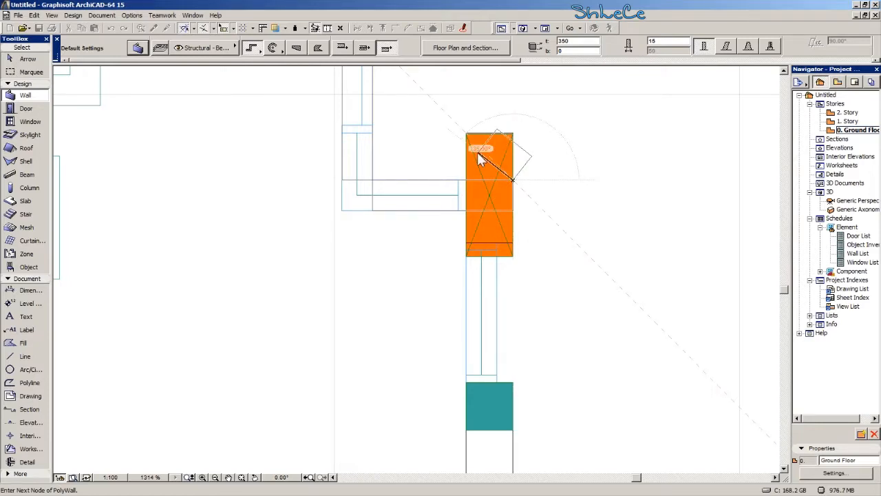
middle_drag(487, 380, 460, 221)
middle_drag(469, 336, 443, 177)
scroll(441, 276, down, 2)
middle_drag(452, 359, 456, 415)
scroll(442, 268, up, 1)
scroll(437, 228, up, 1)
middle_drag(441, 74, 432, 382)
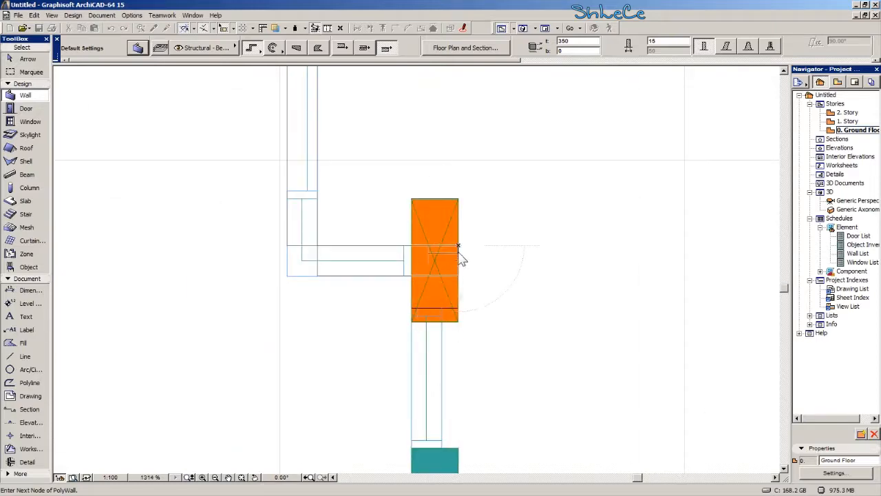
double_click(459, 246)
- Try a 20 cm thick wall from the orange column to the teal column below it, and start measuring the column's width
scroll(450, 206, up, 1)
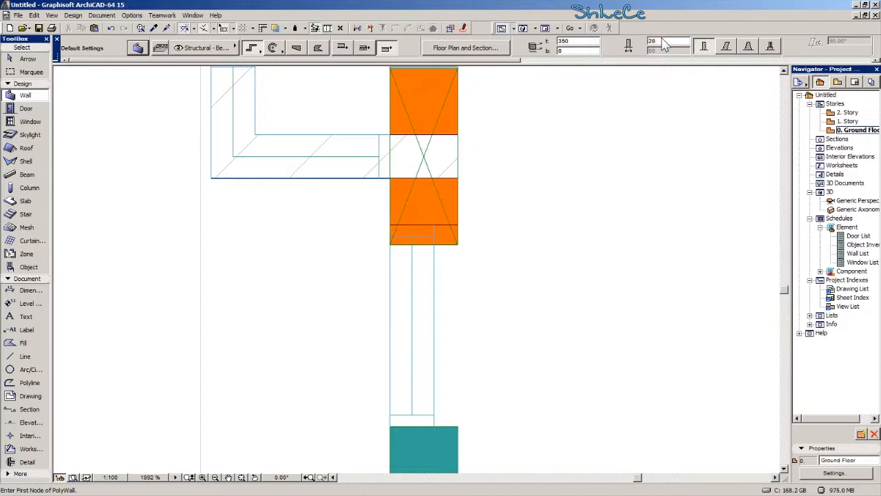
click(458, 179)
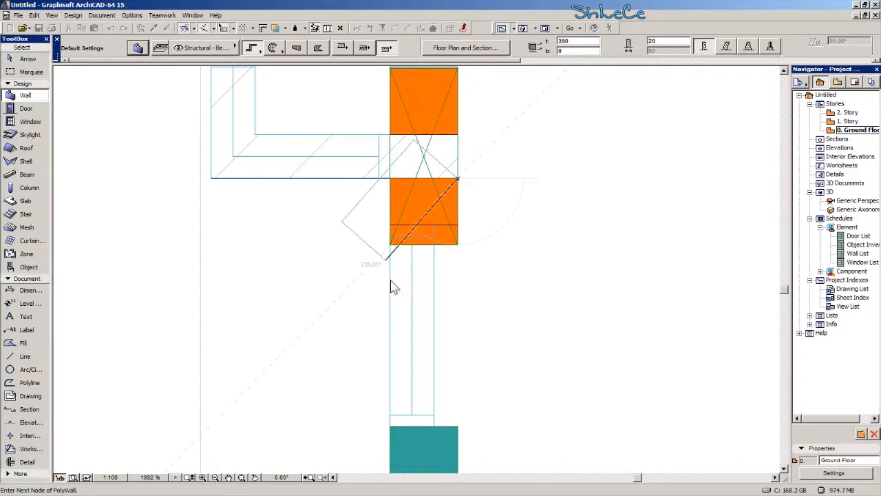
double_click(458, 427)
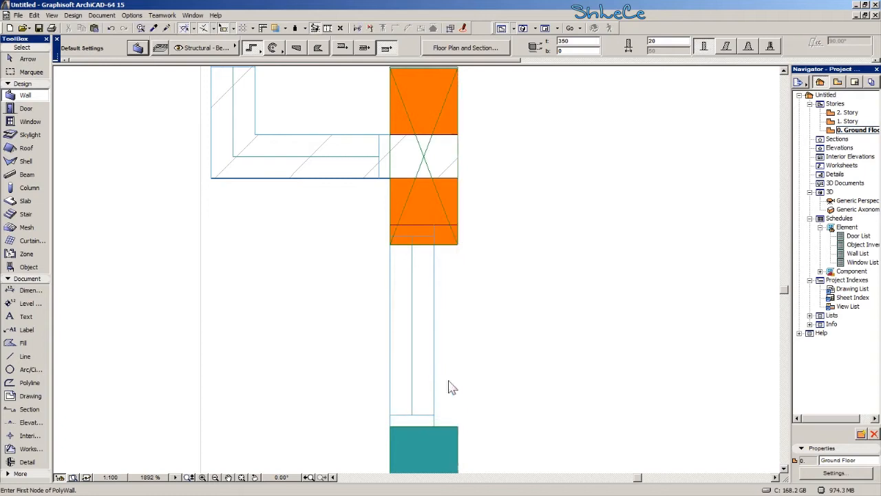
key(m)
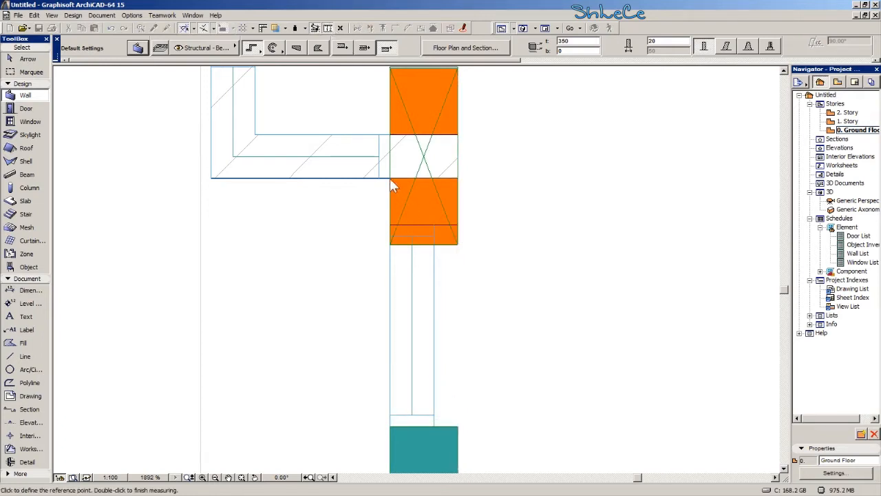
key(Escape)
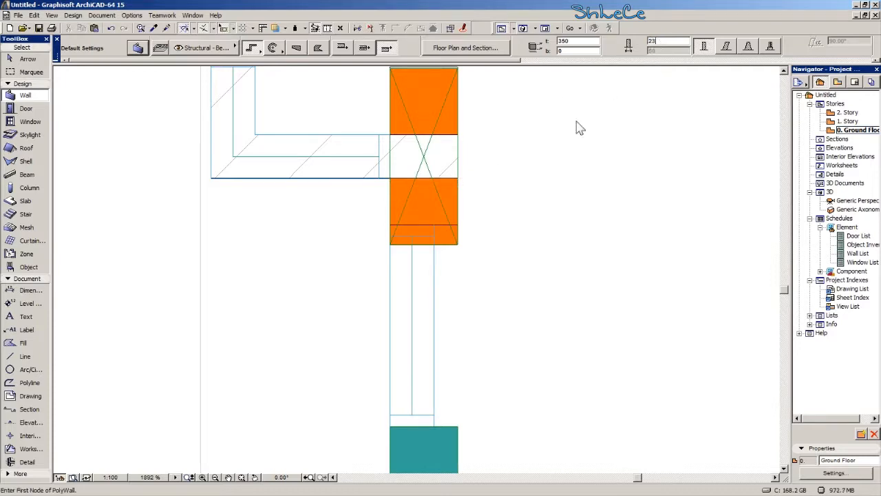
- Trace a 23 cm thick chained wall from the orange column around the outer corner to the glazed return above RELAXING AREA
click(461, 187)
scroll(457, 291, down, 5)
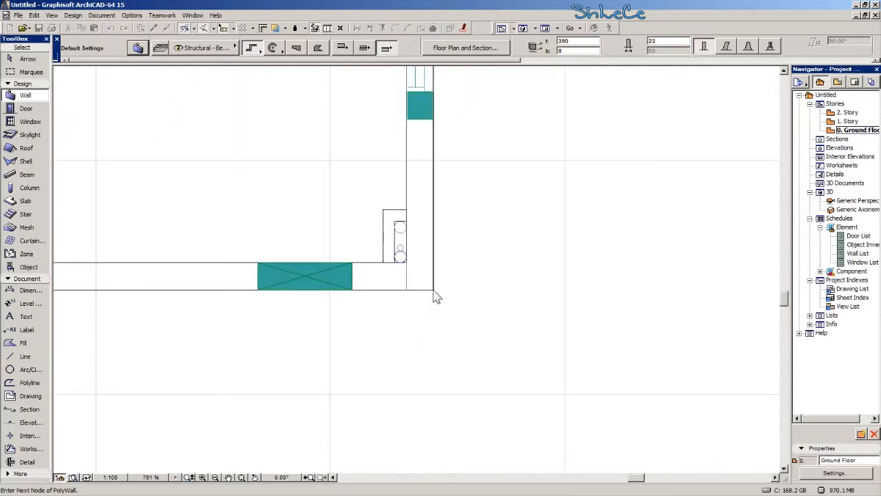
scroll(317, 303, down, 4)
scroll(321, 309, up, 3)
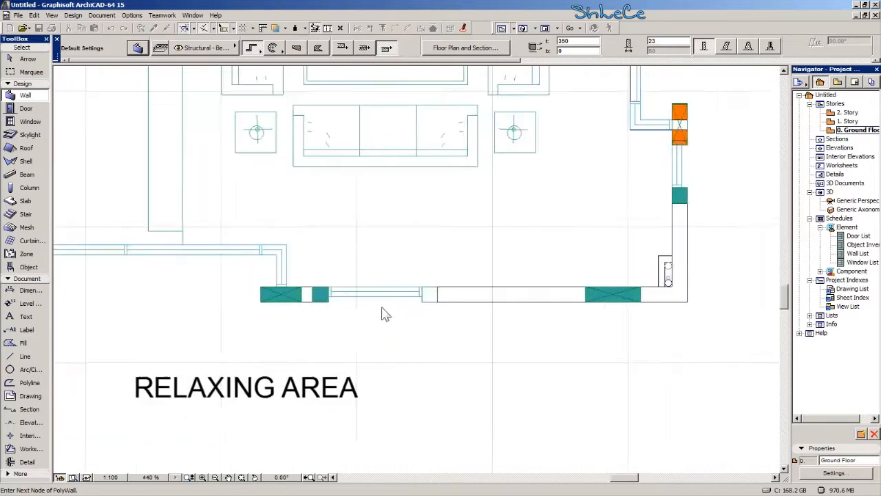
scroll(300, 303, up, 2)
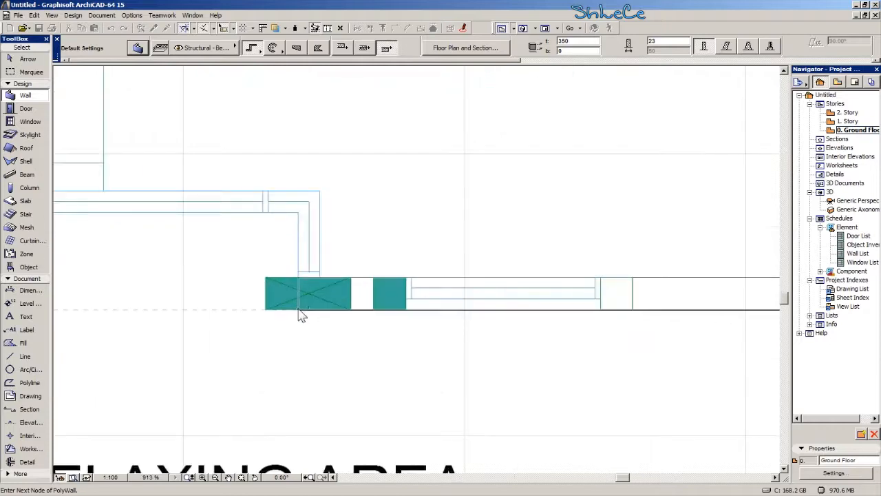
double_click(299, 314)
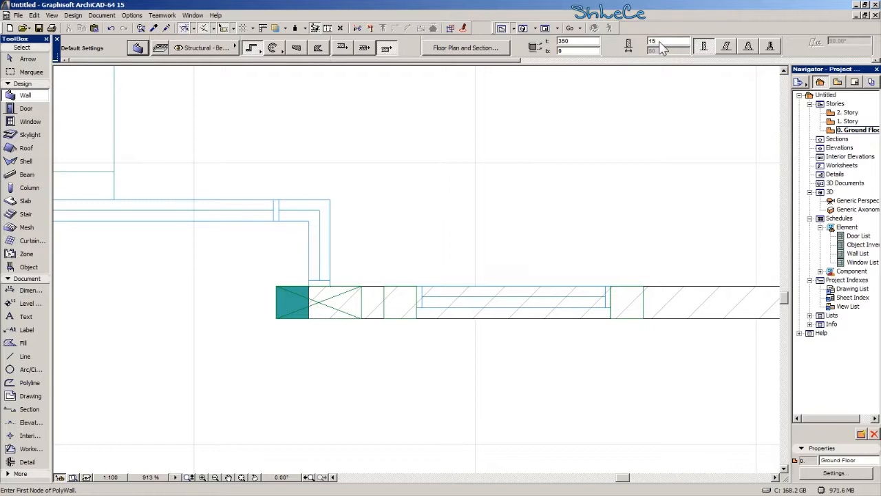
- Trace a 15 cm thick chained wall from the glazed return above RELAXING AREA along the glazing and around the narrow teal-topped recess
click(330, 285)
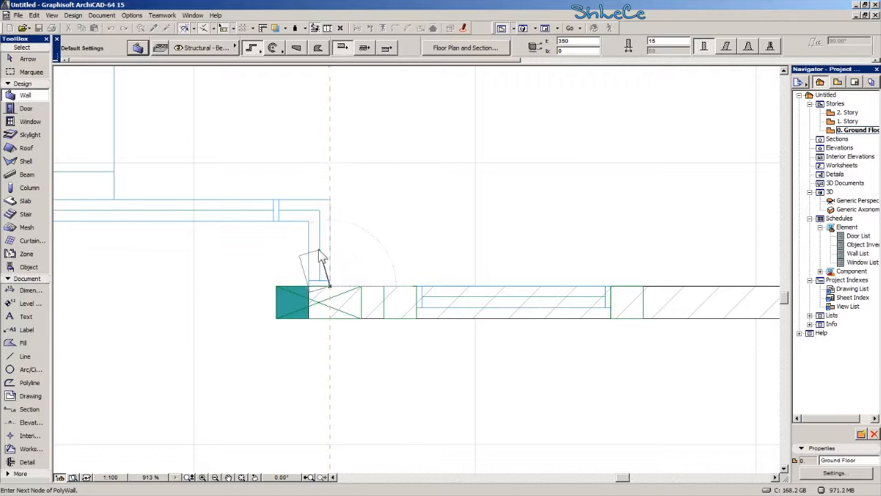
scroll(289, 225, down, 5)
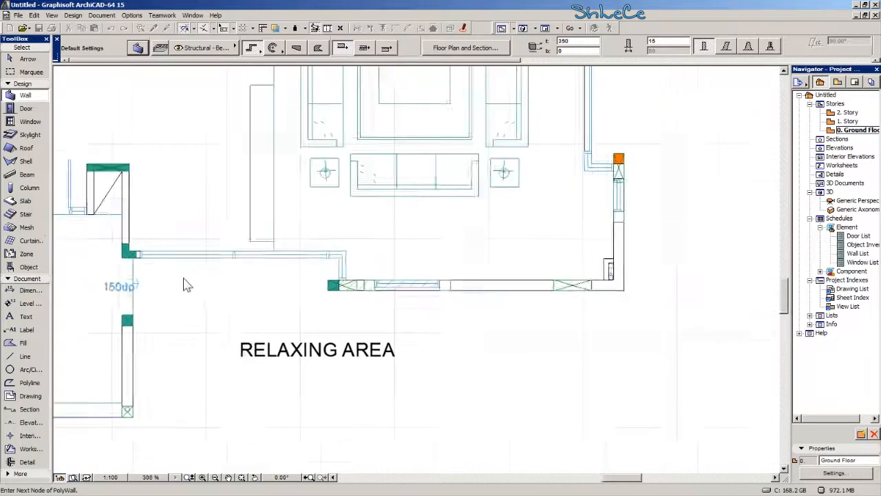
scroll(303, 320, up, 5)
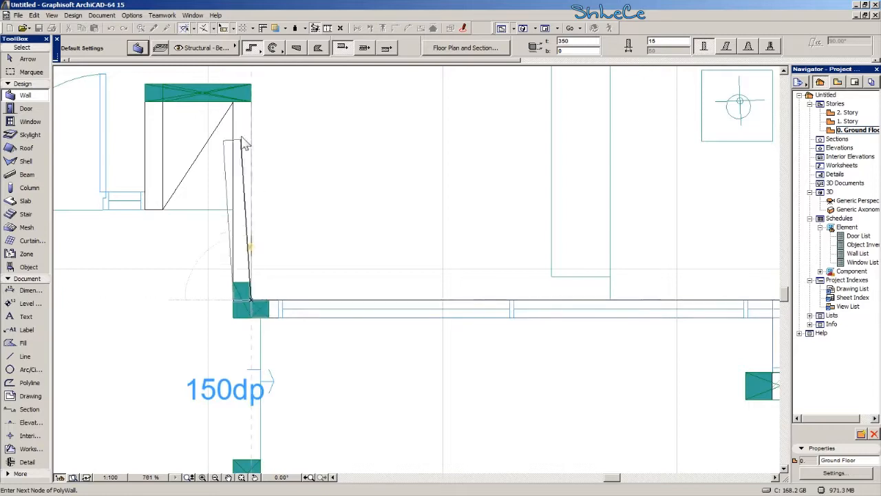
click(251, 84)
click(145, 84)
middle_drag(158, 200, 327, 230)
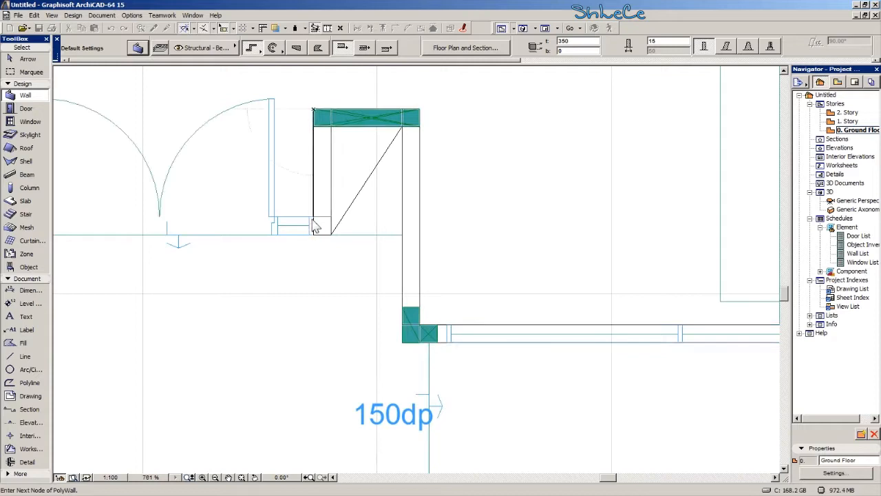
click(313, 218)
- Continue the chained wall past the double doors and up to the stair, ending it at the far teal column of the stair's lower wall
middle_drag(186, 247, 603, 274)
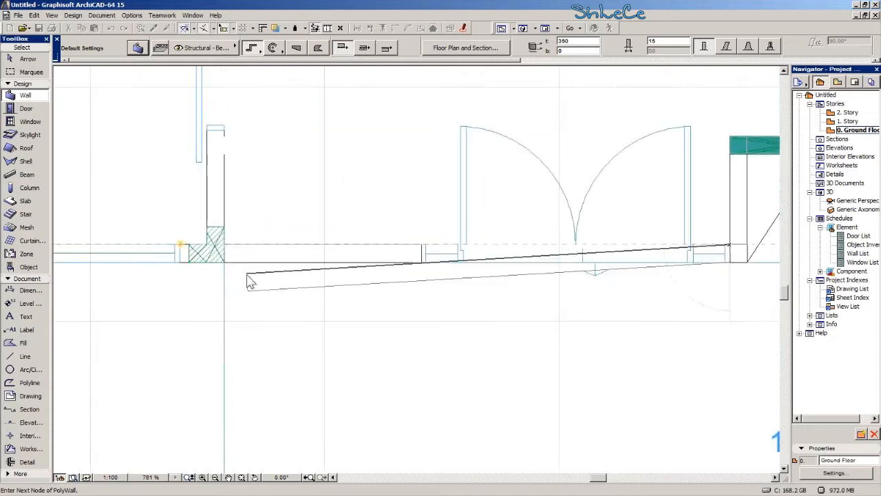
scroll(250, 275, down, 3)
middle_drag(260, 286, 297, 325)
click(291, 322)
scroll(305, 268, down, 2)
middle_drag(305, 269, 309, 346)
scroll(303, 207, up, 4)
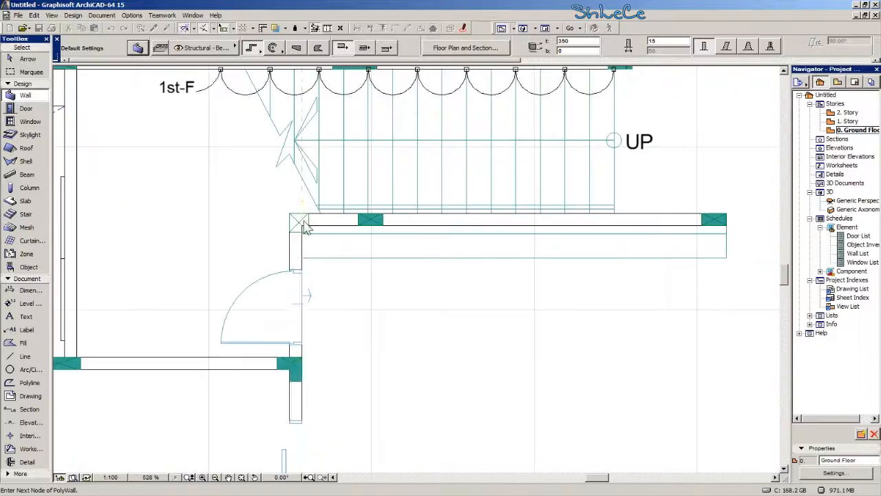
click(302, 226)
middle_drag(491, 248, 208, 295)
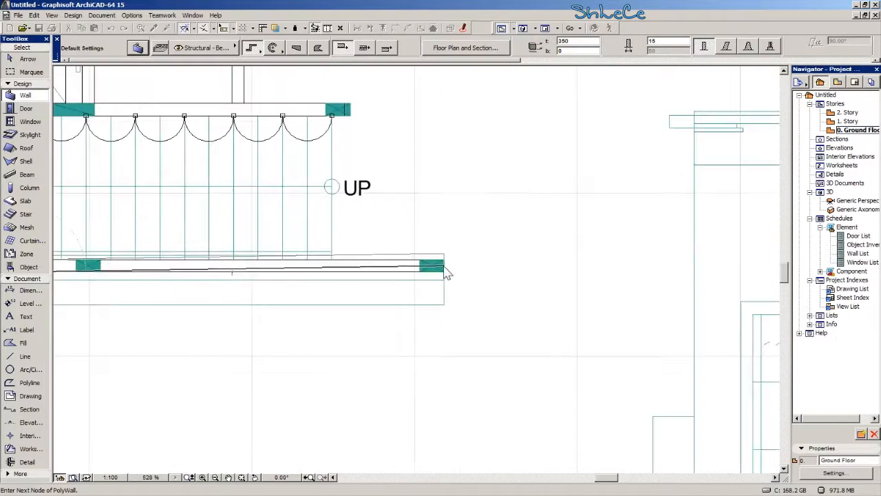
double_click(444, 279)
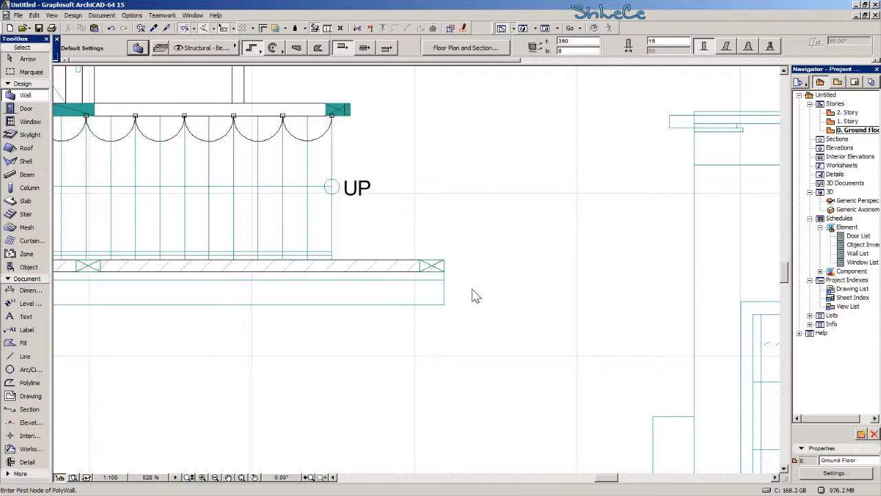
- Trace a 15 cm wall along the stair's upper side, from the teal column above UP to the column at the small dining room's partition
middle_drag(308, 114, 546, 259)
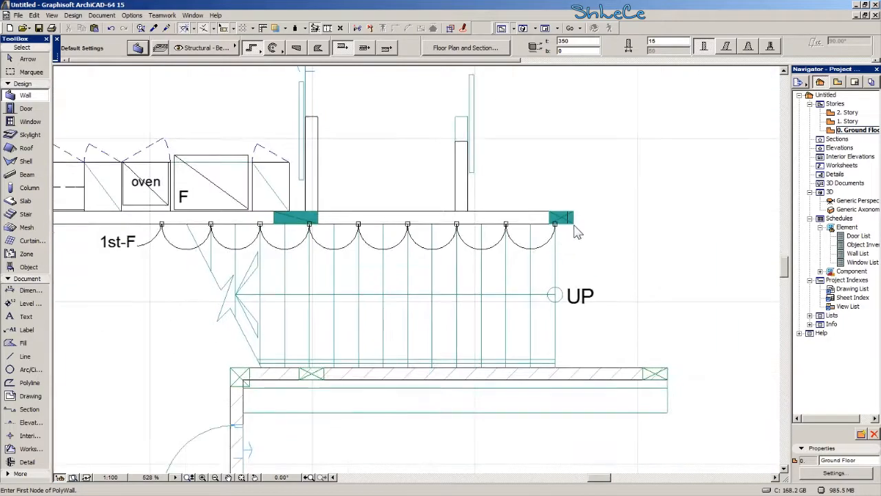
click(566, 219)
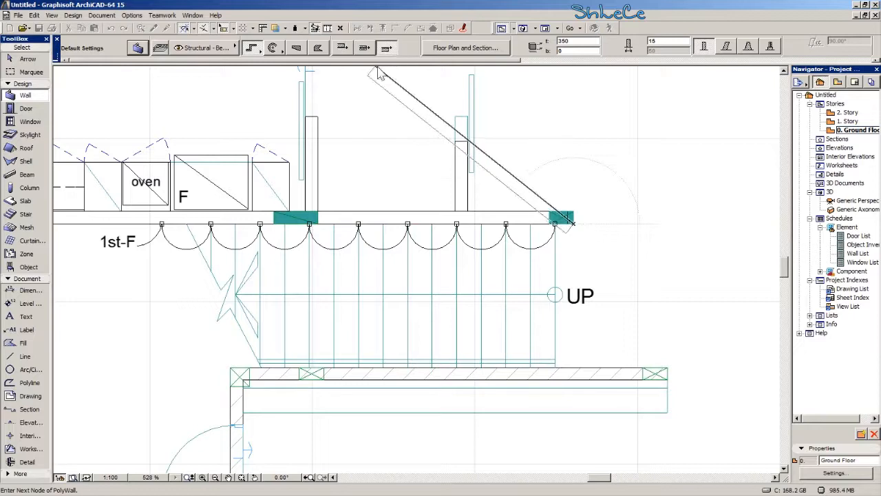
middle_drag(205, 241, 388, 336)
scroll(276, 281, down, 3)
mouse_move(280, 296)
middle_down()
mouse_move(264, 251)
mouse_move(207, 257)
mouse_move(441, 267)
middle_up()
scroll(178, 259, up, 4)
click(390, 248)
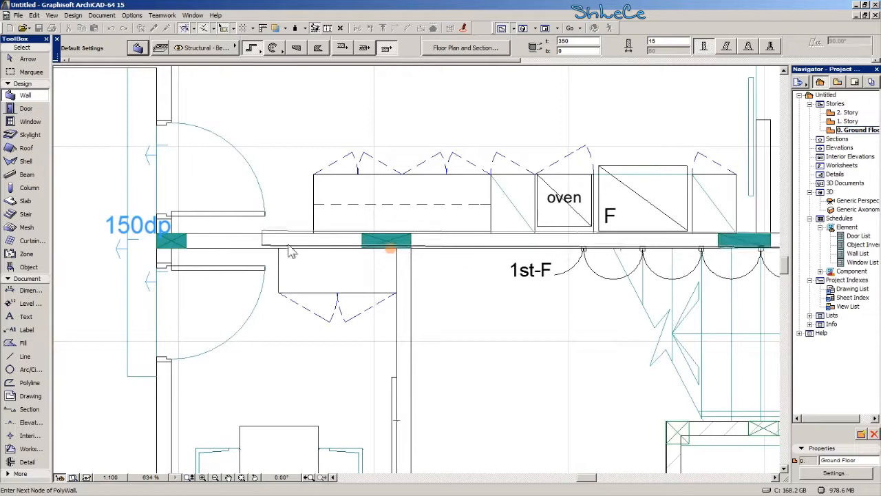
double_click(411, 255)
- Trace a chained wall down the small dining room's partition and across to the existing wall beside the door
scroll(384, 270, down, 3)
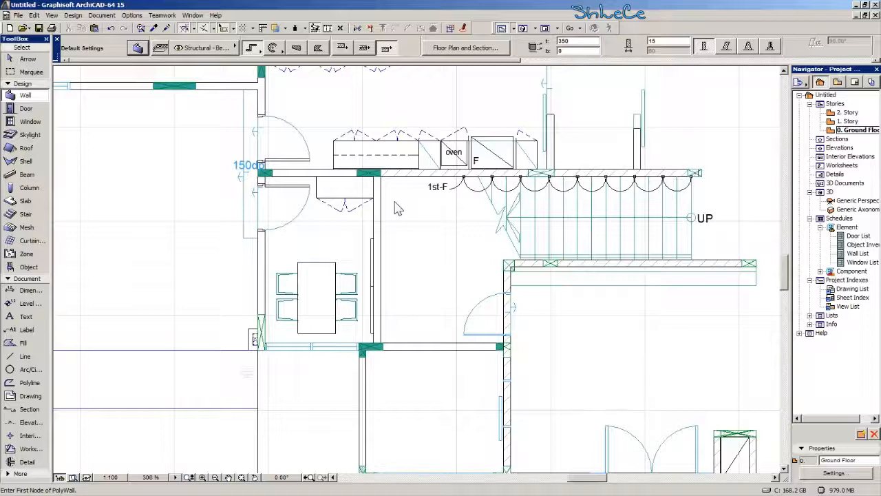
scroll(397, 206, up, 4)
scroll(379, 313, down, 2)
middle_drag(372, 413, 319, 228)
middle_drag(319, 291, 305, 243)
scroll(305, 246, up, 3)
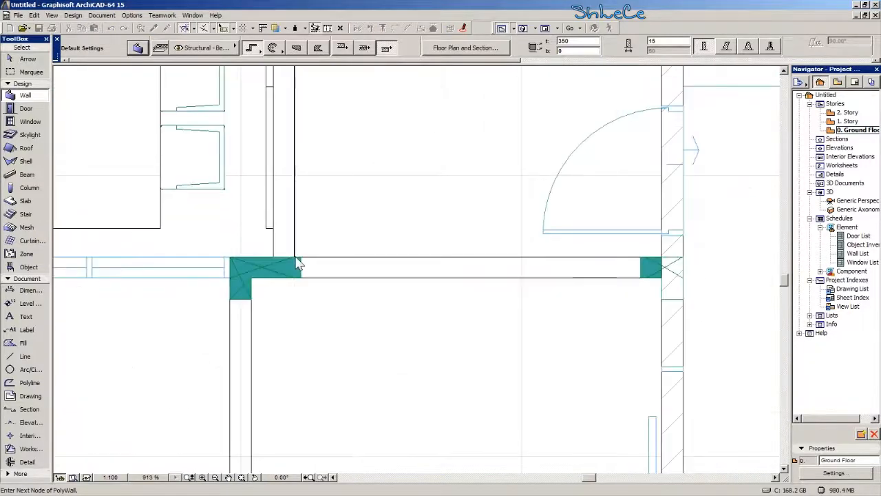
click(295, 257)
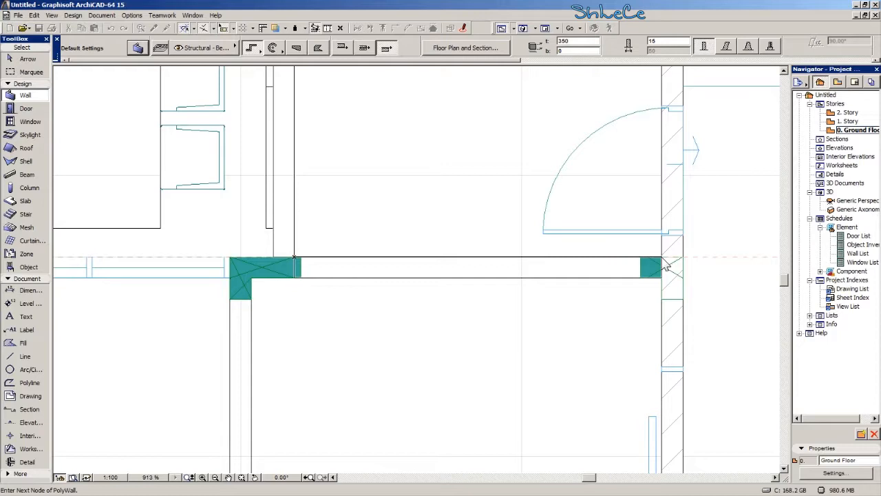
double_click(663, 267)
- Trace a chained wall from the stair's upper wall along the TALL LADDER side to the teal column at the kitchen window, switching its reference side
scroll(663, 267, down, 7)
middle_drag(454, 241, 454, 275)
scroll(454, 275, up, 5)
scroll(486, 218, down, 2)
middle_drag(504, 94, 376, 260)
scroll(377, 268, down, 5)
scroll(357, 262, up, 2)
scroll(332, 303, up, 2)
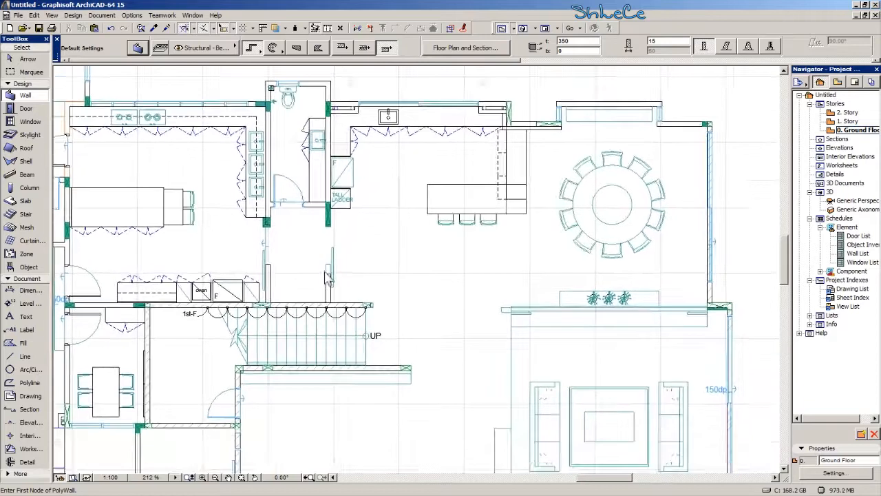
mouse_move(343, 246)
middle_down()
mouse_move(338, 327)
mouse_move(336, 260)
middle_up()
scroll(322, 314, up, 4)
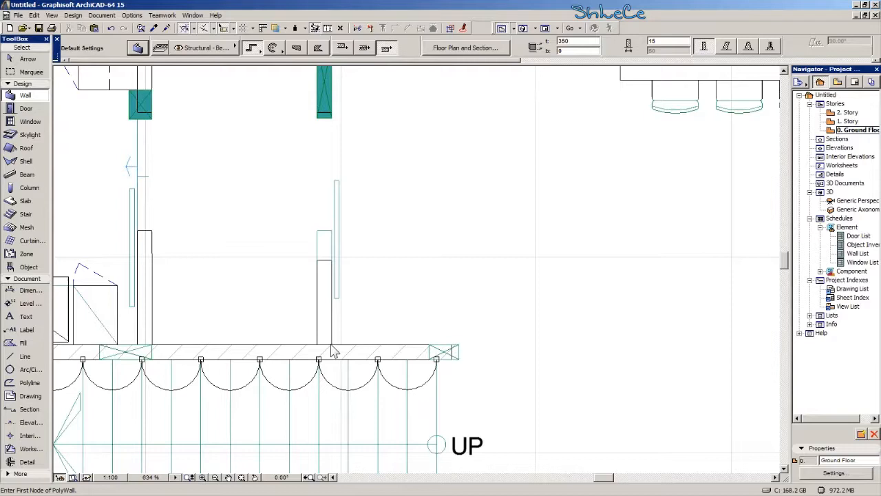
middle_drag(336, 152, 334, 266)
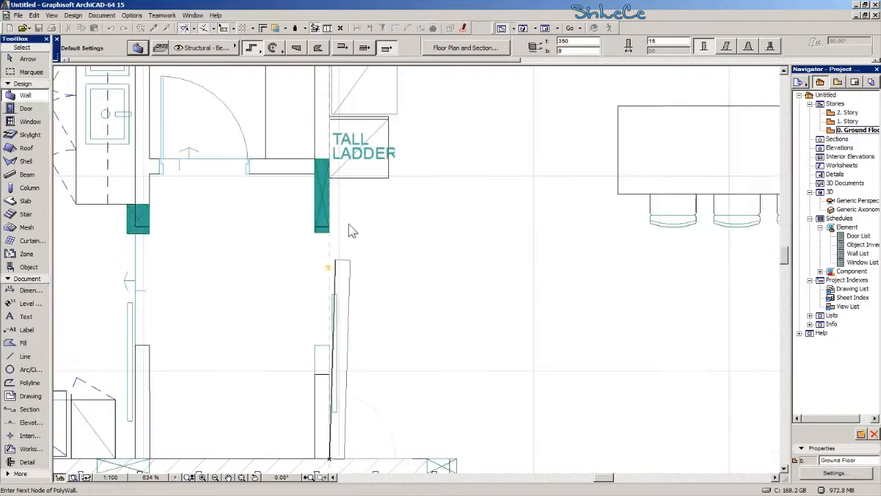
click(347, 50)
middle_drag(335, 148, 325, 336)
middle_drag(331, 217, 326, 342)
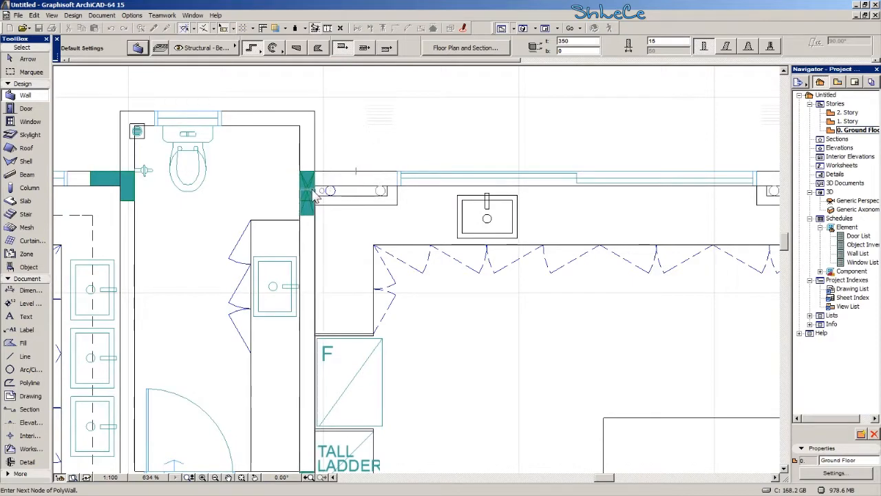
scroll(318, 196, up, 3)
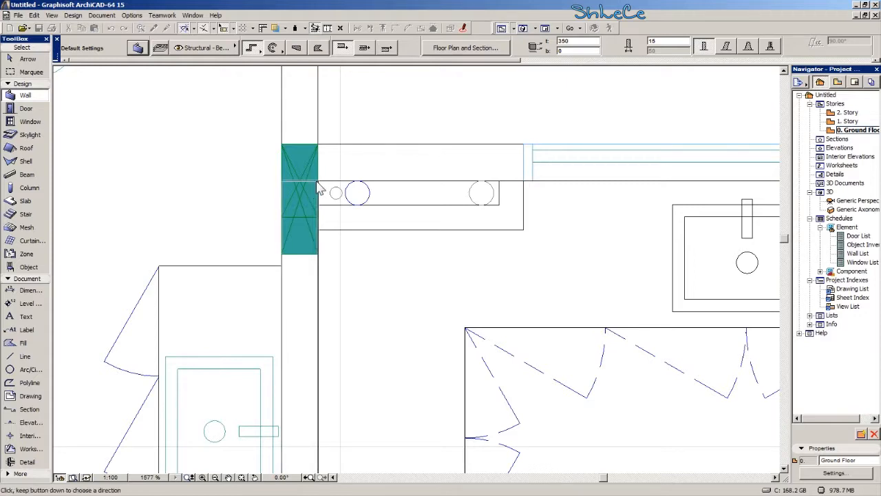
click(317, 182)
- Continue the chained wall along the kitchen window, around the green column and up the near side of the dining bay
scroll(350, 199, down, 5)
middle_drag(601, 241, 193, 241)
scroll(460, 203, up, 3)
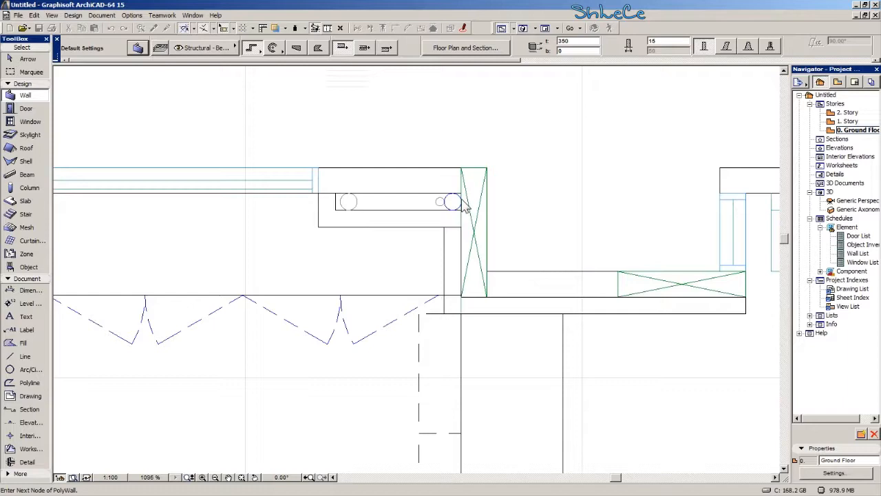
middle_drag(464, 305, 125, 331)
click(406, 322)
click(406, 219)
- Continue the chained wall across the dining bay and down its far side, ending it at the teal column by the outer corner
scroll(287, 252, down, 3)
middle_drag(580, 237, 400, 242)
scroll(400, 243, up, 2)
scroll(403, 248, up, 3)
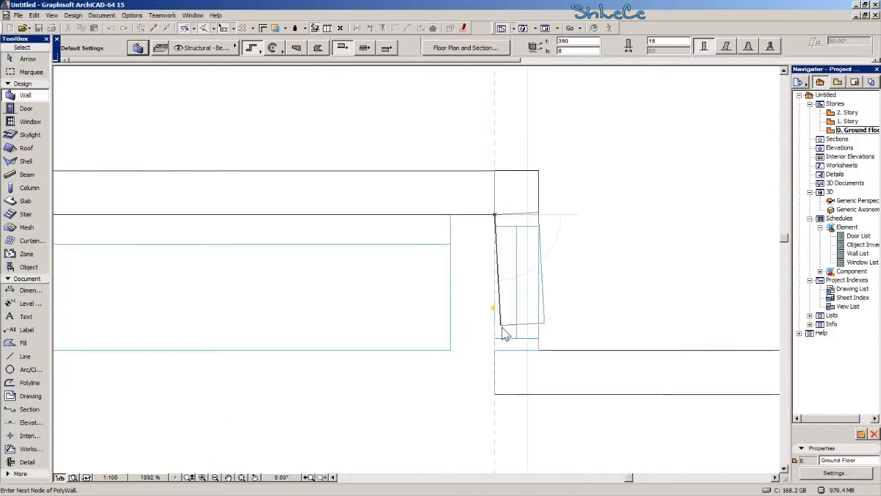
click(499, 352)
scroll(413, 304, down, 3)
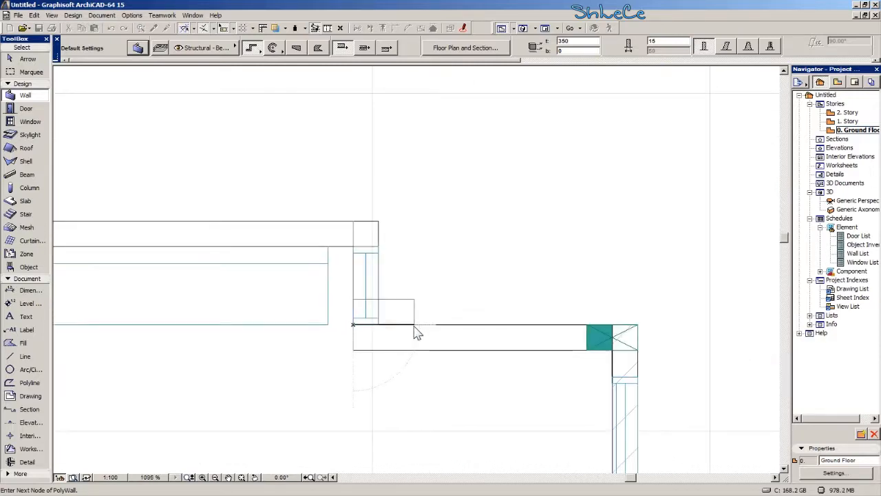
click(353, 350)
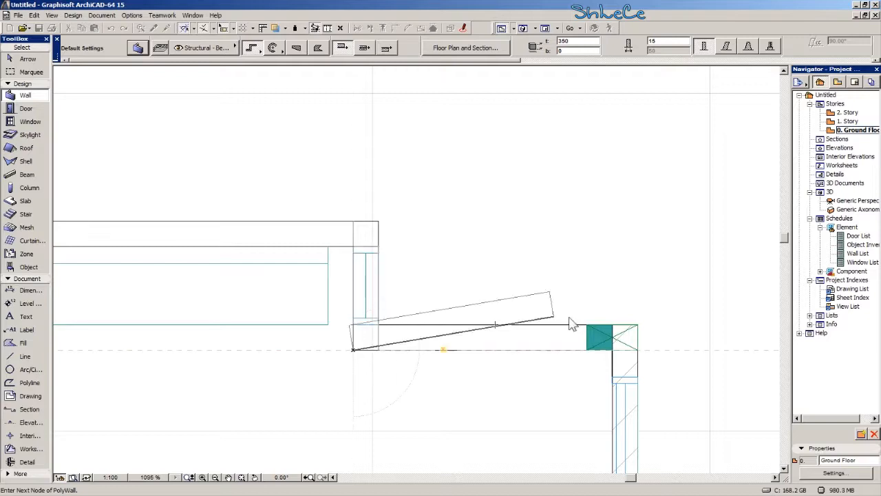
double_click(612, 351)
- Open the Generic Perspective, orbit to inspect the traced walls from above, and return to the Ground Floor plan
scroll(612, 354, down, 4)
middle_drag(610, 360, 537, 72)
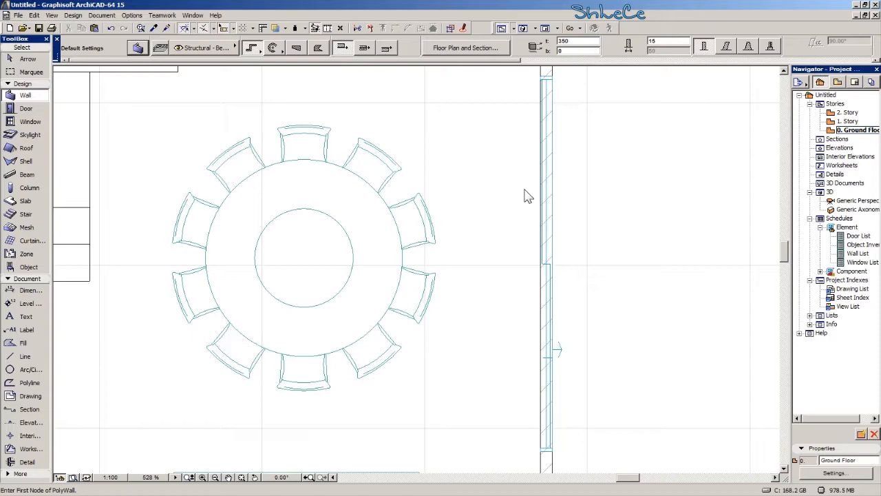
double_click(859, 201)
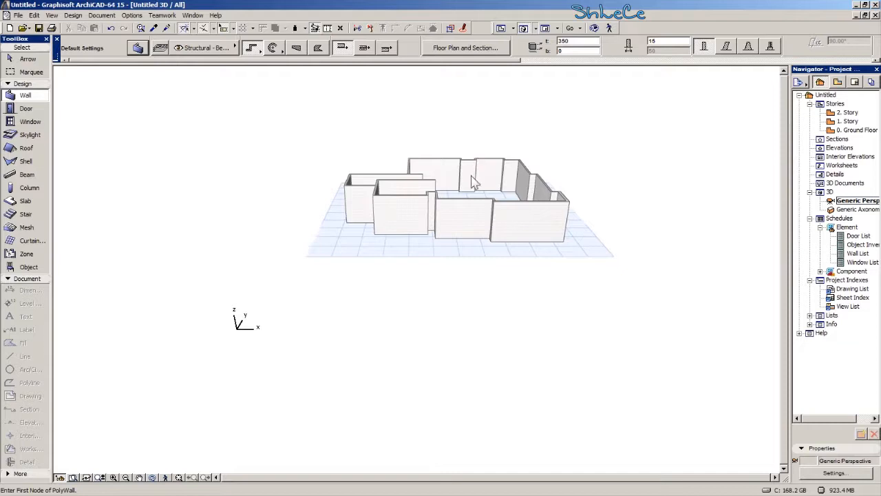
shift+middle_drag(473, 181, 197, 396)
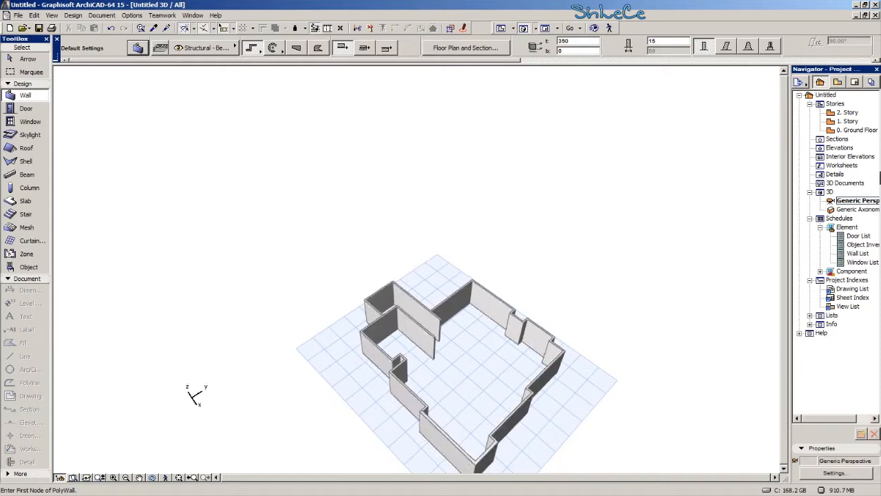
double_click(869, 131)
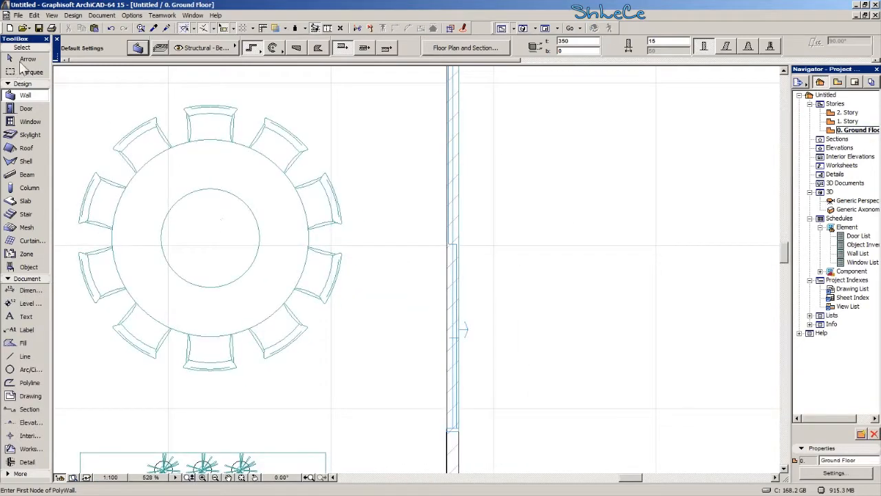
- Select the entire upper-floor FURNITURE LAYOUT PLAN drawing, including its title, and cut it from the Ground Floor story
click(21, 61)
scroll(354, 197, down, 10)
scroll(316, 221, down, 1)
scroll(365, 201, up, 3)
click(464, 149)
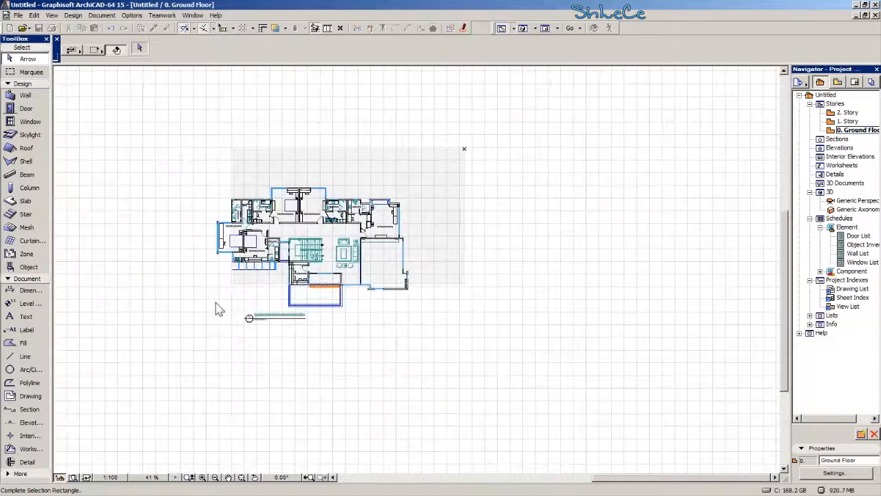
click(181, 370)
scroll(276, 250, up, 3)
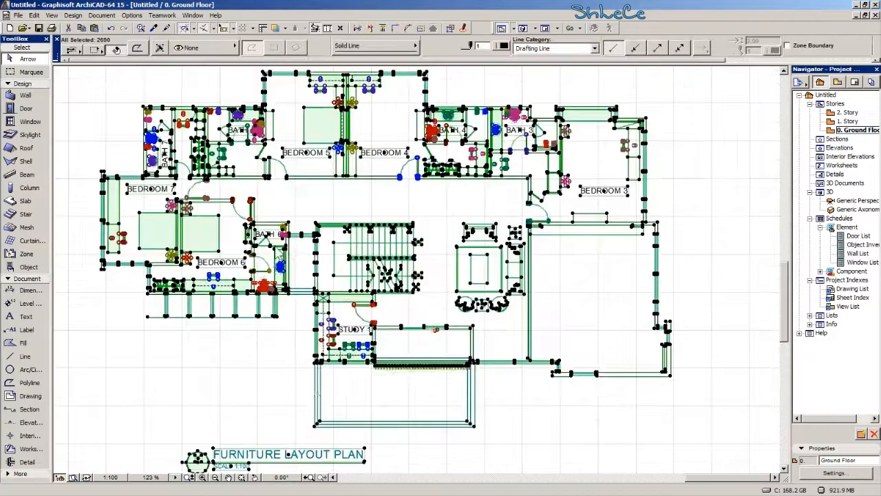
middle_drag(316, 392, 354, 240)
middle_drag(329, 293, 245, 415)
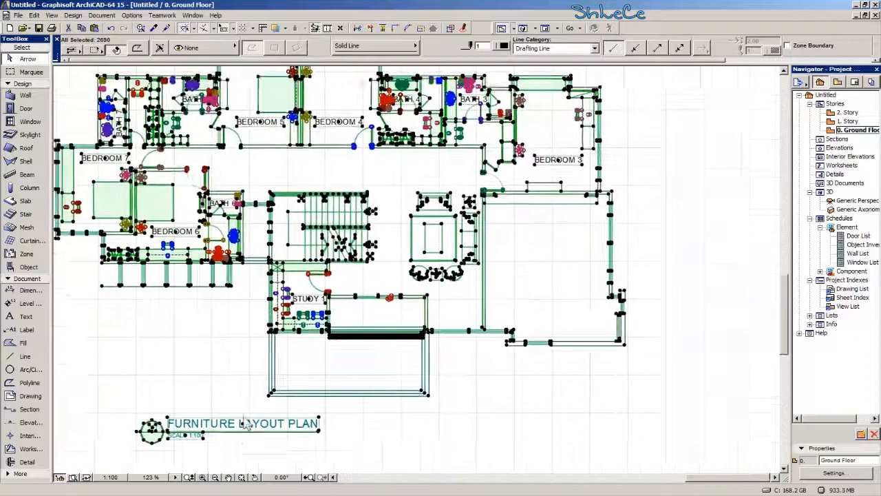
middle_drag(355, 199, 351, 260)
click(35, 15)
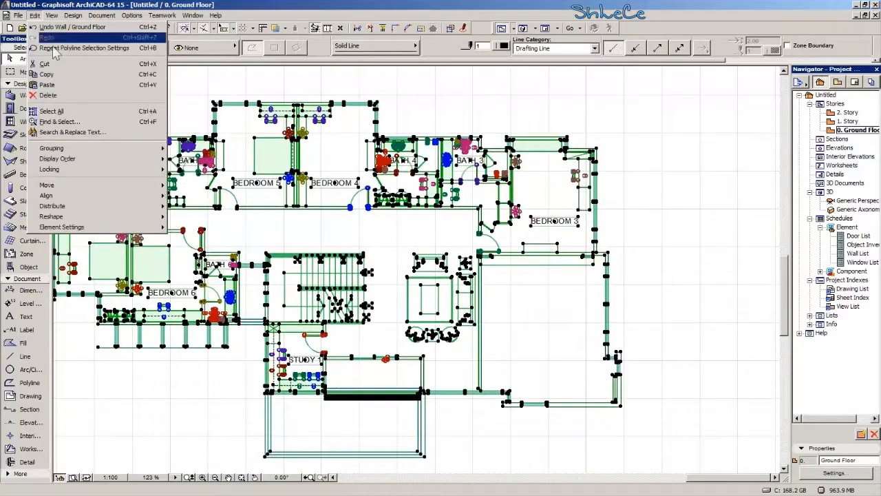
click(98, 65)
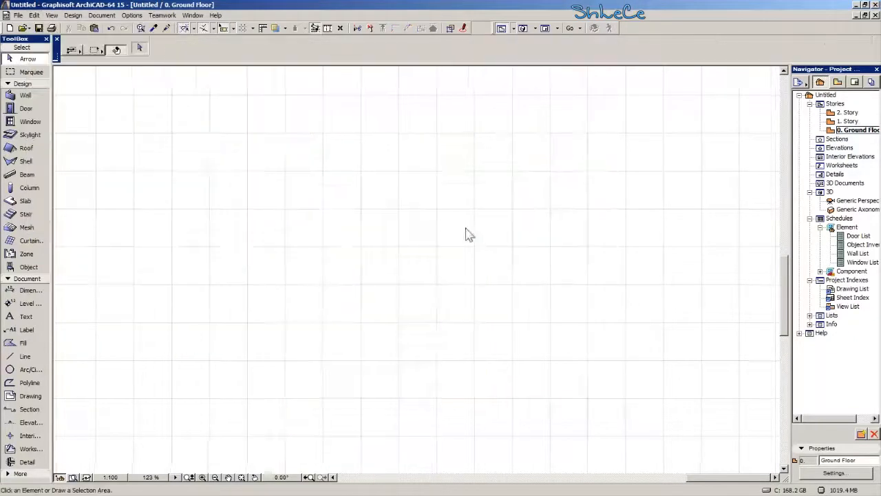
- Choose Previous Story as the trace reference for the Ground Floor plan
scroll(434, 172, down, 7)
middle_drag(96, 268, 397, 207)
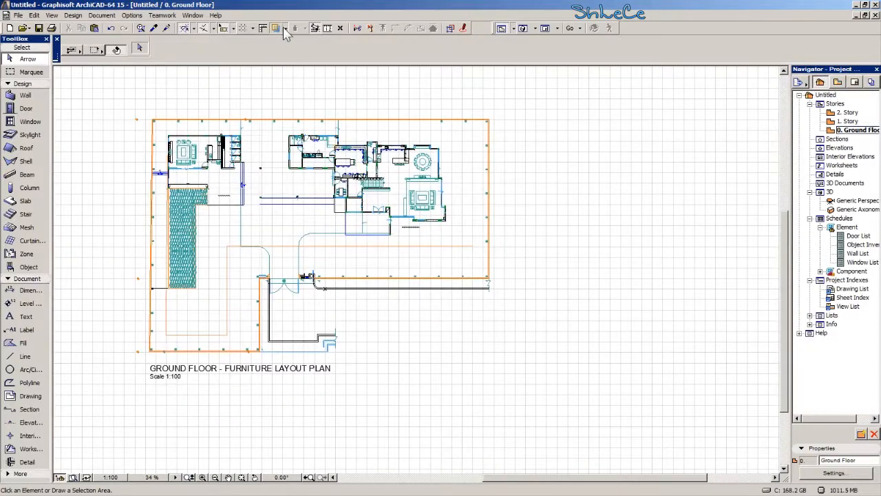
click(284, 29)
mouse_move(311, 45)
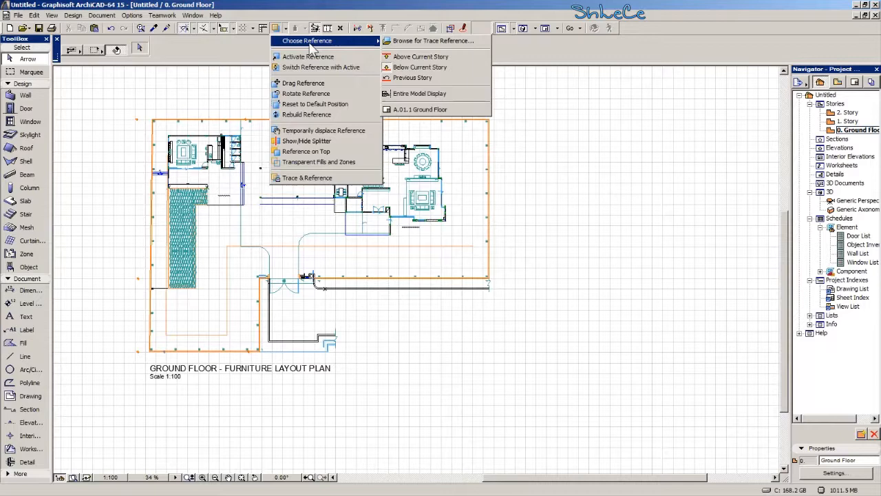
click(444, 77)
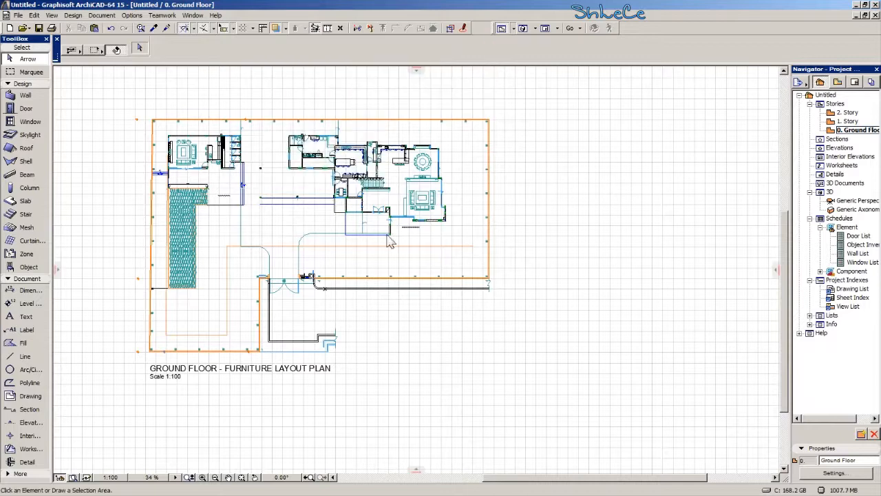
- Open the 1. Story plan, paste the cut upper-floor furniture layout plan, and place it clear of the ground-floor trace
double_click(848, 122)
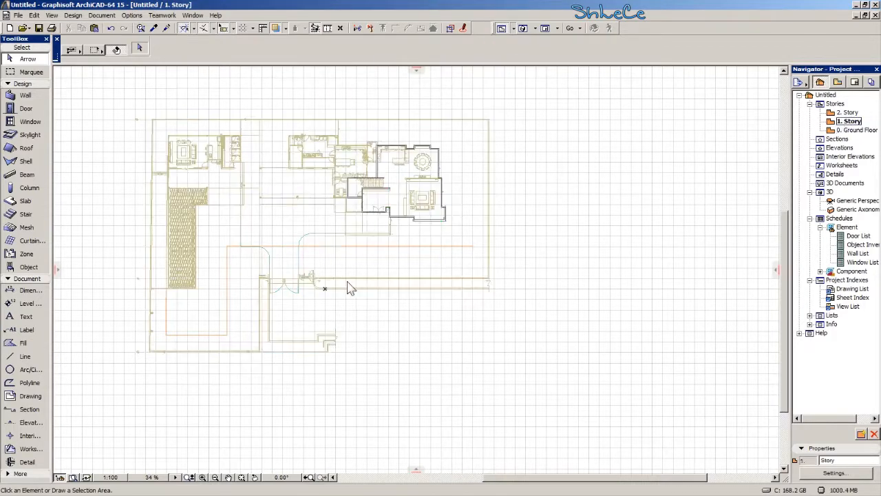
scroll(418, 250, up, 2)
scroll(413, 227, up, 2)
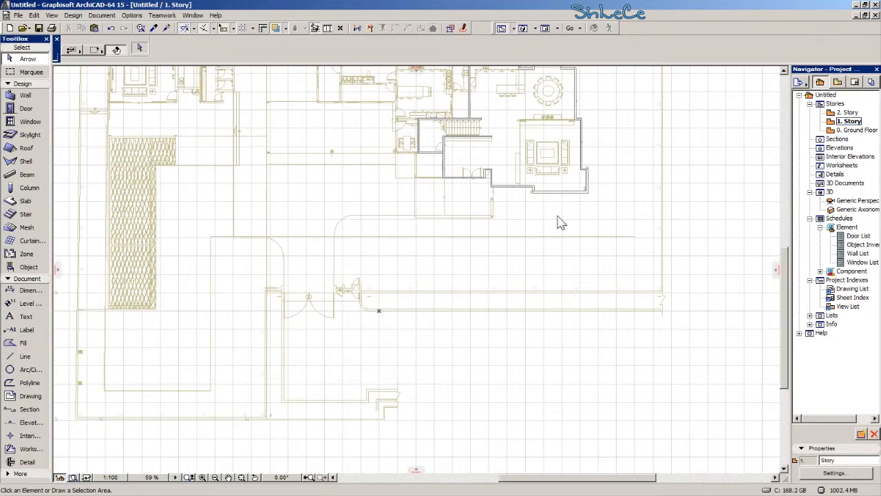
key(ctrl+v)
click(522, 241)
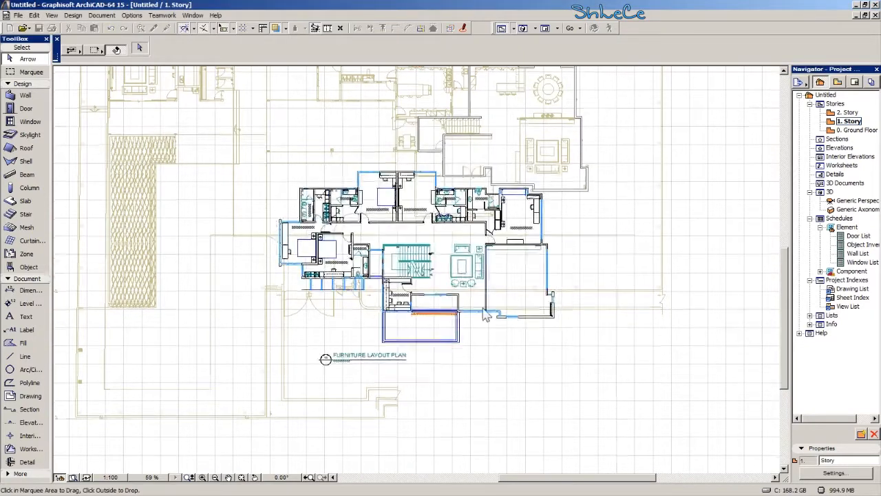
scroll(413, 213, down, 3)
click(390, 181)
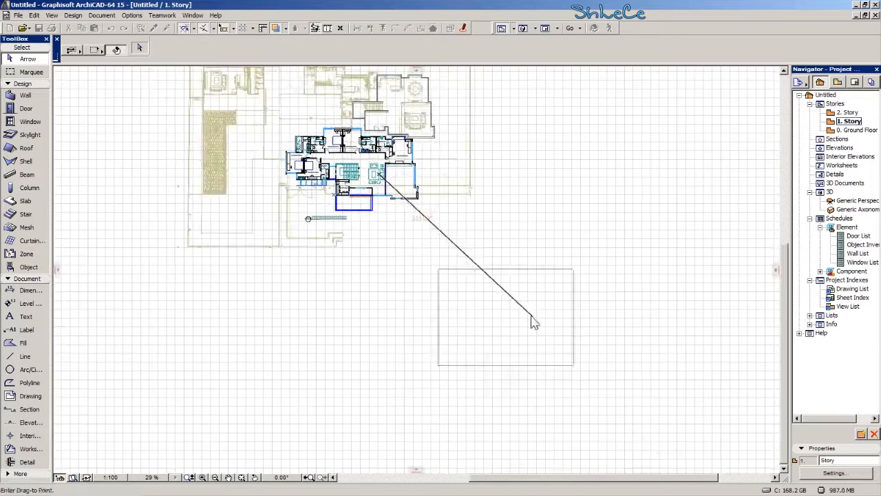
click(543, 321)
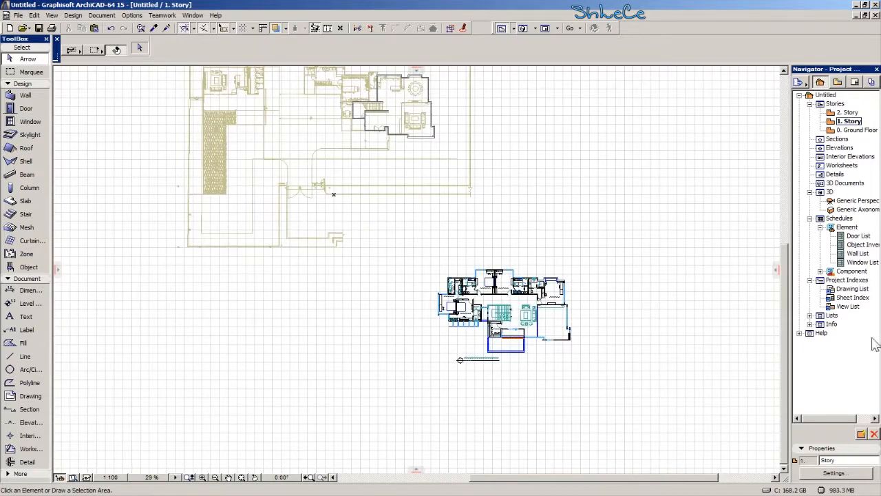
- Set the height to next to 350 for both the Ground Floor and story 1 in Story Settings
click(838, 474)
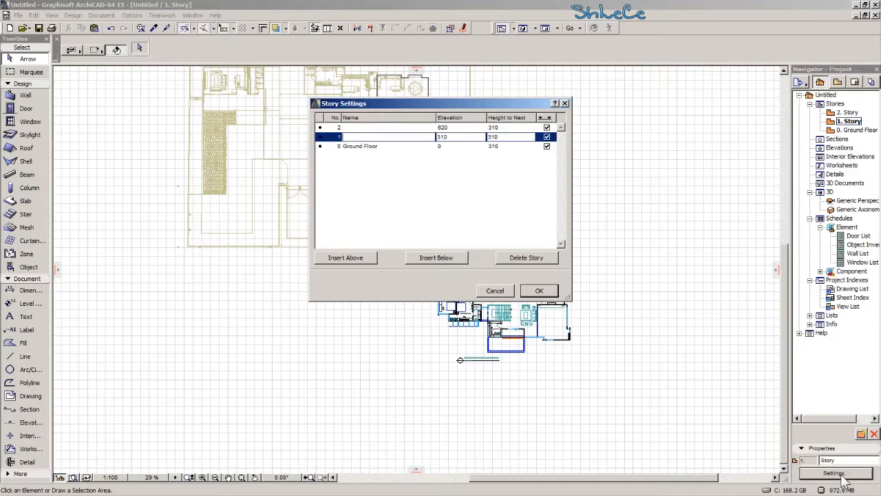
click(502, 146)
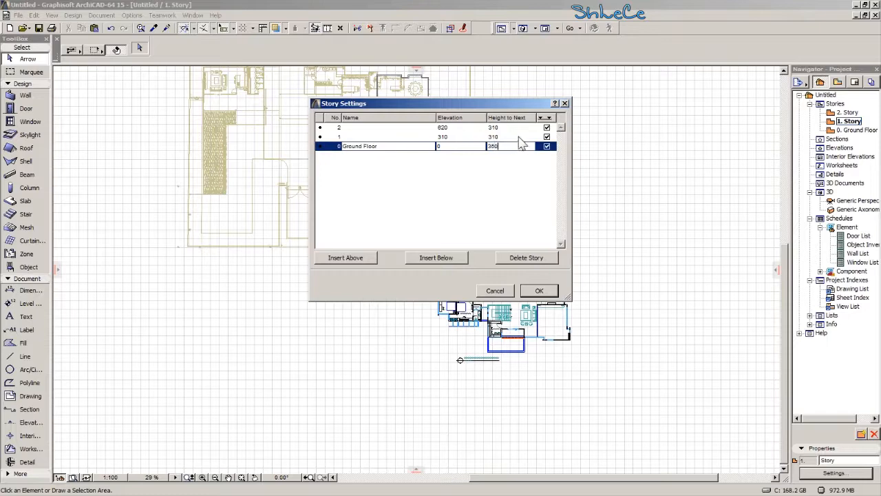
click(514, 137)
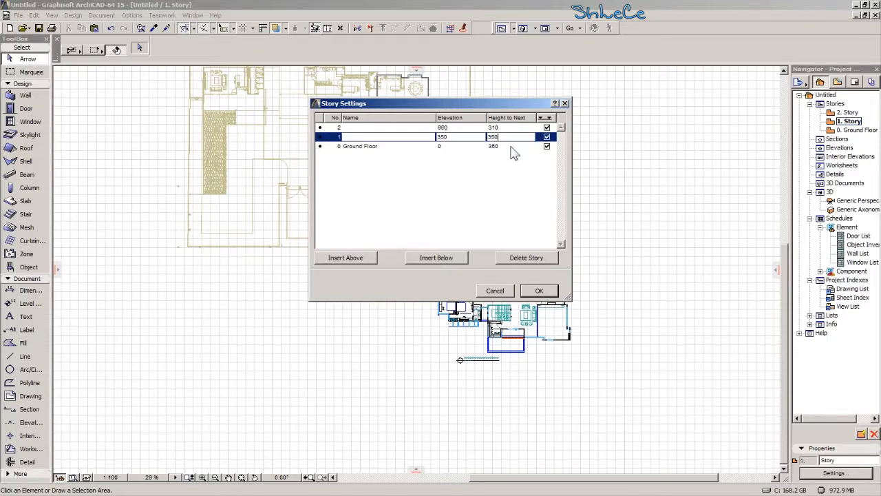
key(Tab)
click(553, 295)
click(621, 243)
click(420, 402)
middle_drag(501, 158, 508, 307)
scroll(496, 260, down, 2)
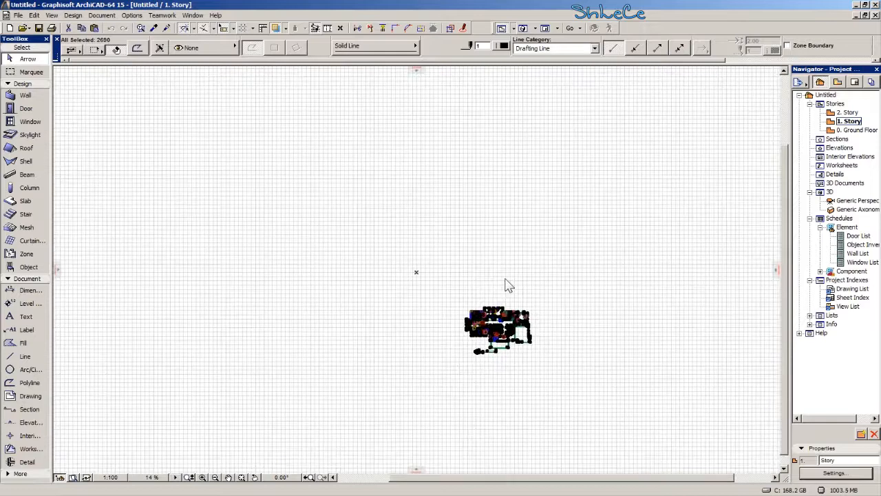
key(Escape)
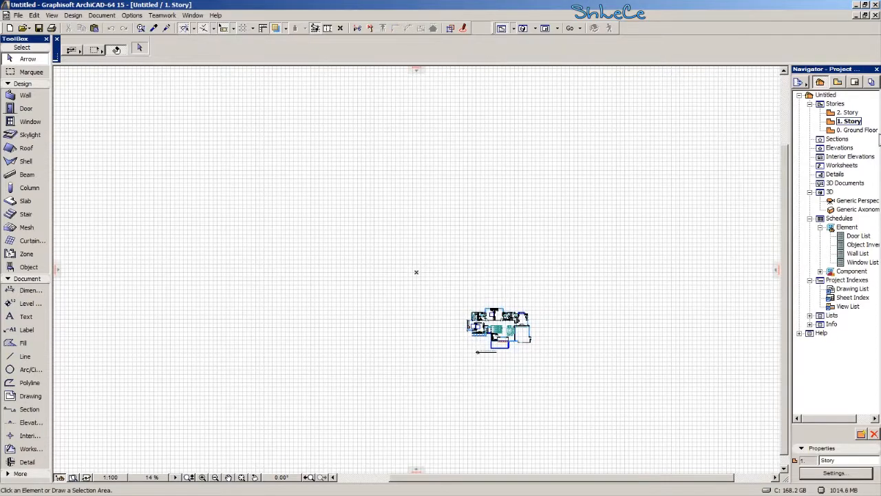
double_click(861, 130)
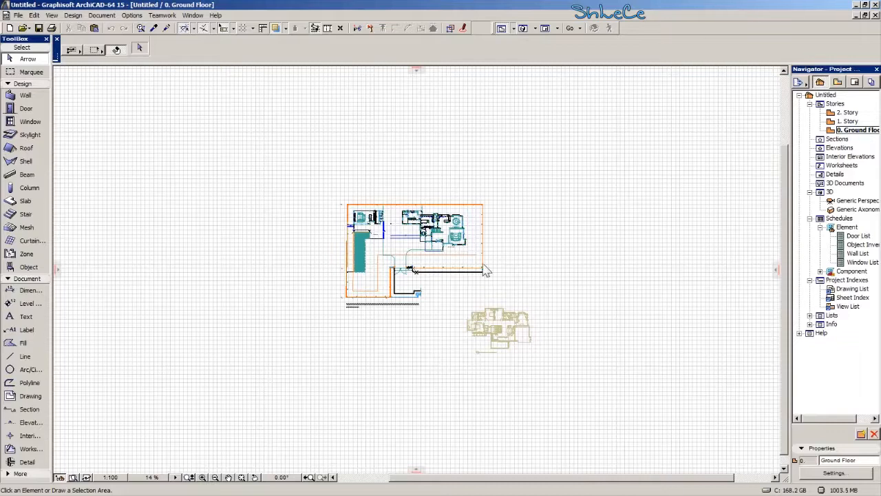
double_click(847, 121)
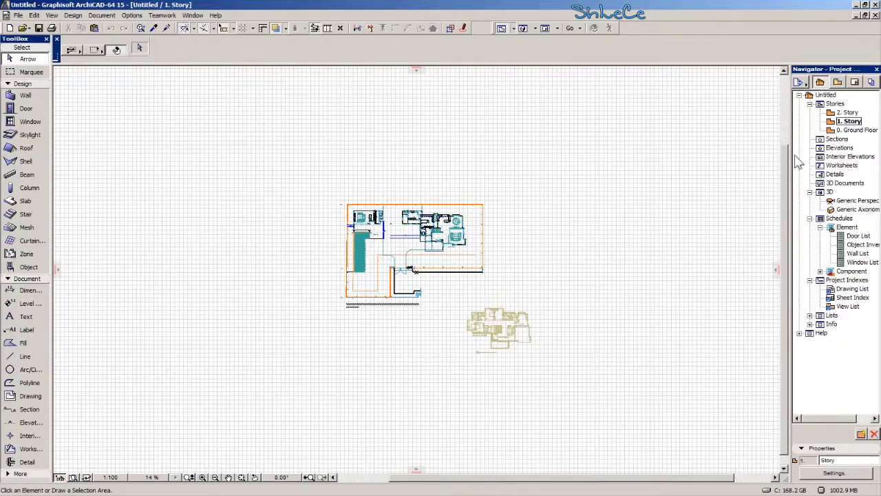
- Select the entire furniture layout plan on 1. Story and move its outer wall corner onto the matching corner of the ground-floor trace
click(578, 280)
click(415, 397)
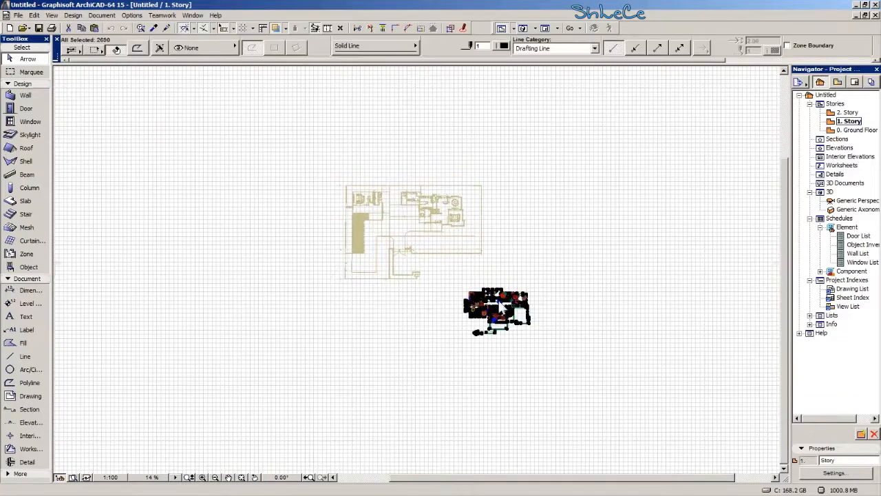
scroll(496, 300, up, 6)
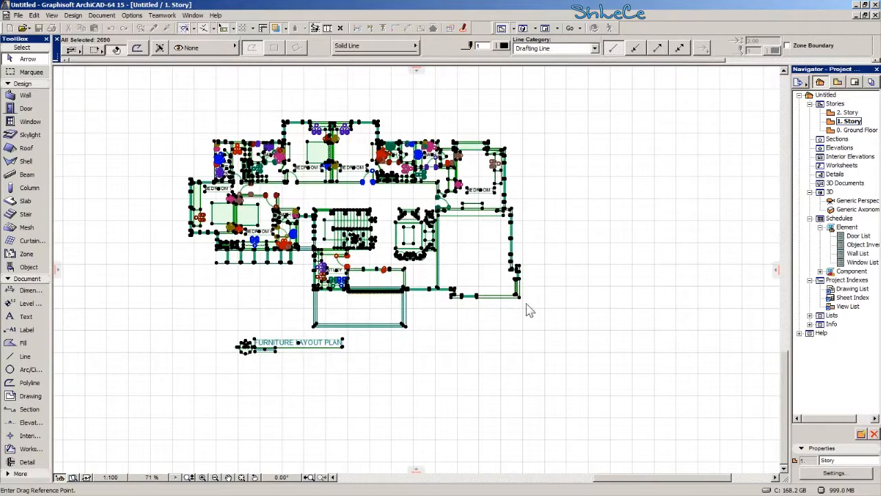
scroll(524, 303, up, 5)
click(503, 282)
scroll(506, 288, down, 8)
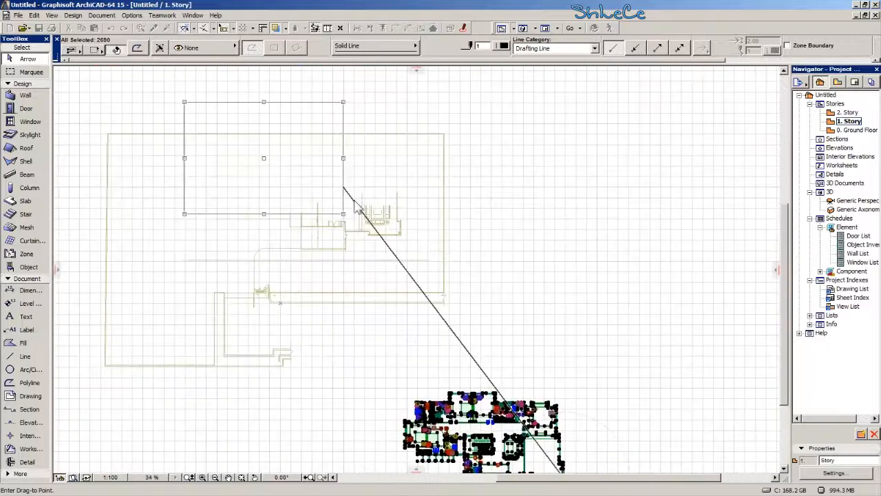
scroll(427, 246, up, 10)
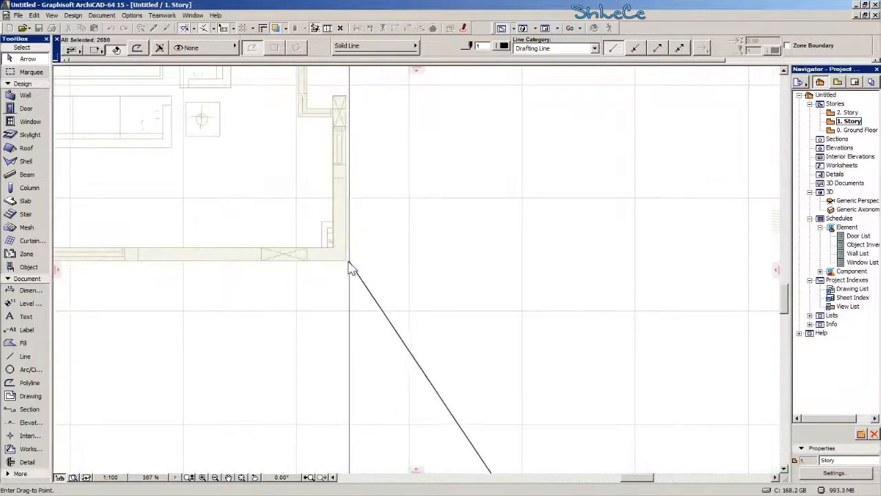
click(347, 264)
scroll(386, 272, down, 3)
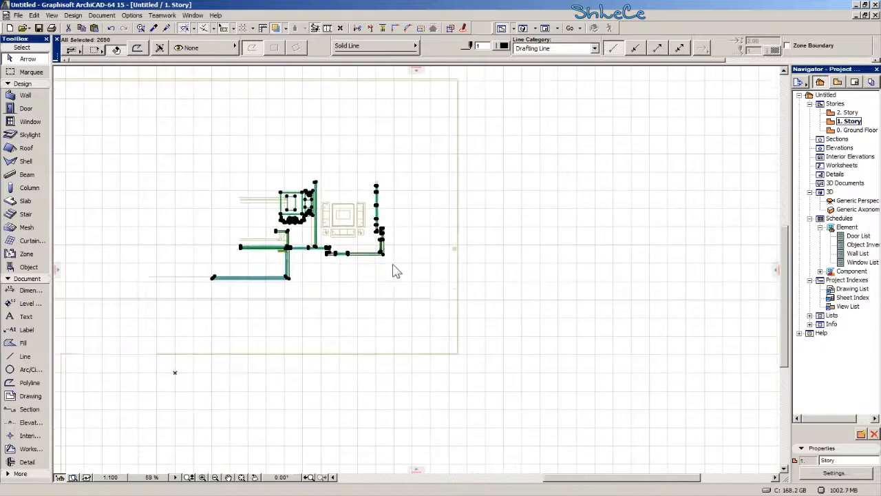
click(559, 249)
- Turn off the trace reference so only the upper-floor plan is displayed on 1. Story
scroll(448, 299, up, 3)
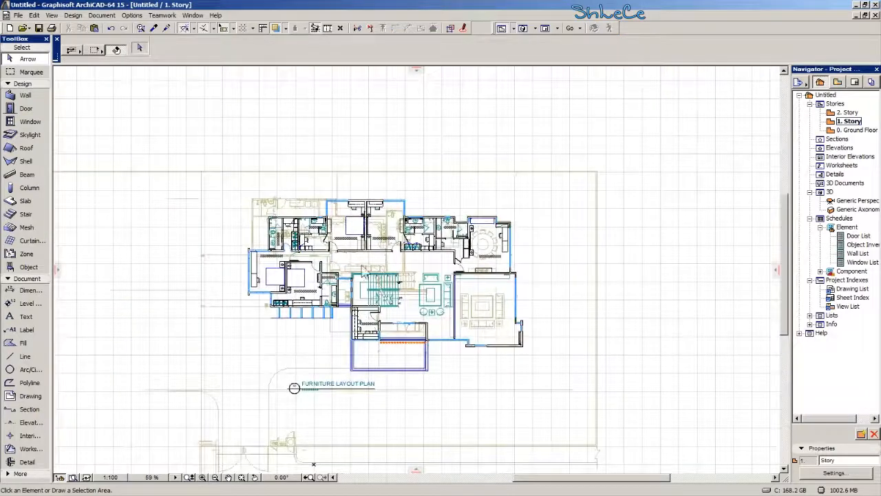
scroll(448, 299, up, 5)
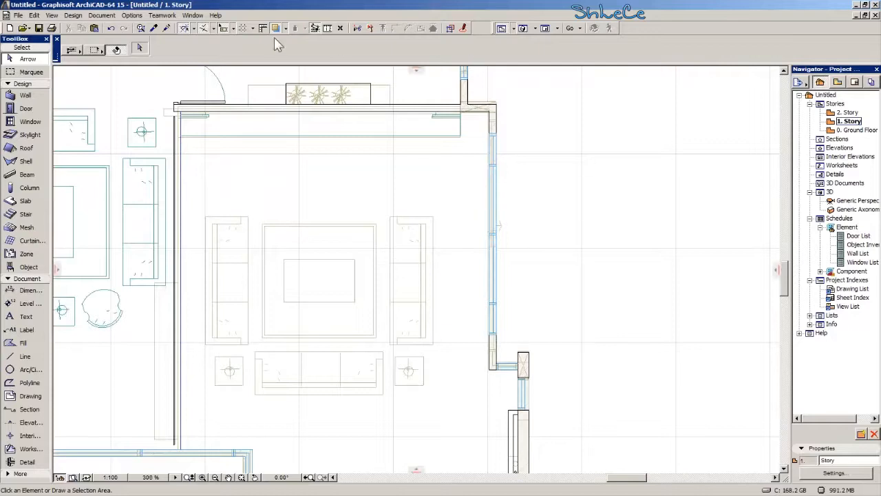
scroll(352, 206, down, 4)
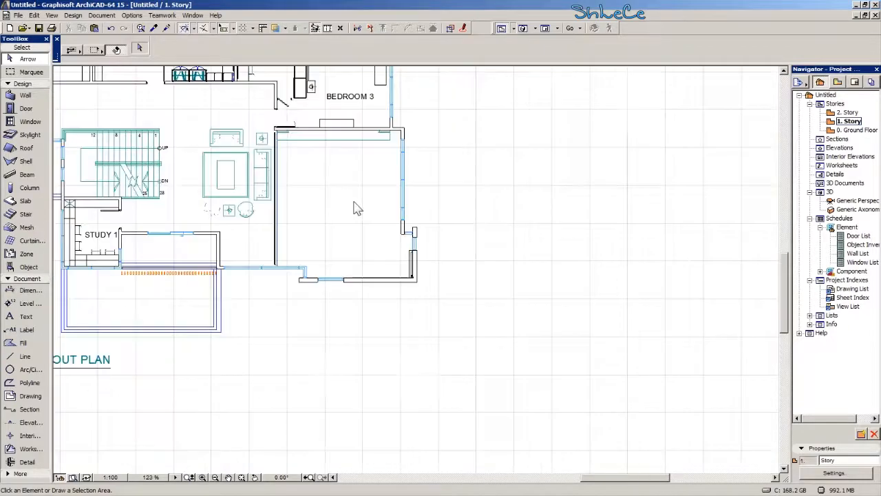
middle_drag(363, 266, 424, 301)
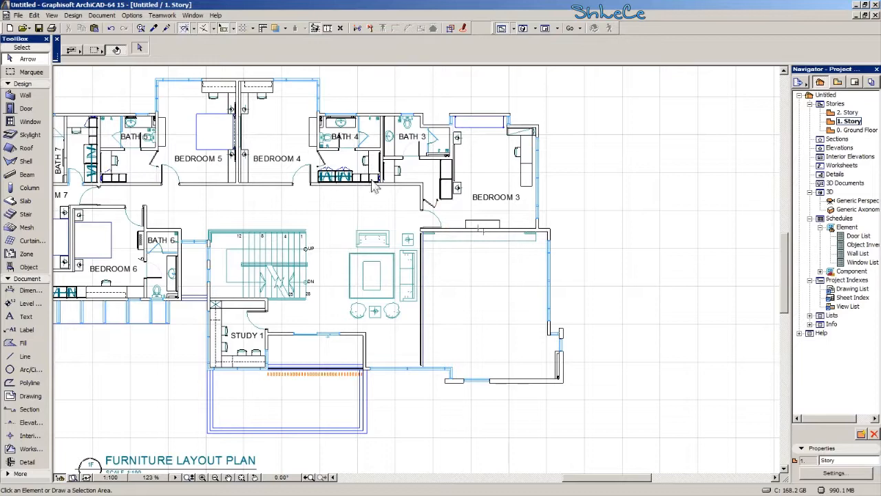
- Start a chained wall at the inside corner beside the duct below BEDROOM 3, reference line on the right side, and run it to the jog
click(21, 98)
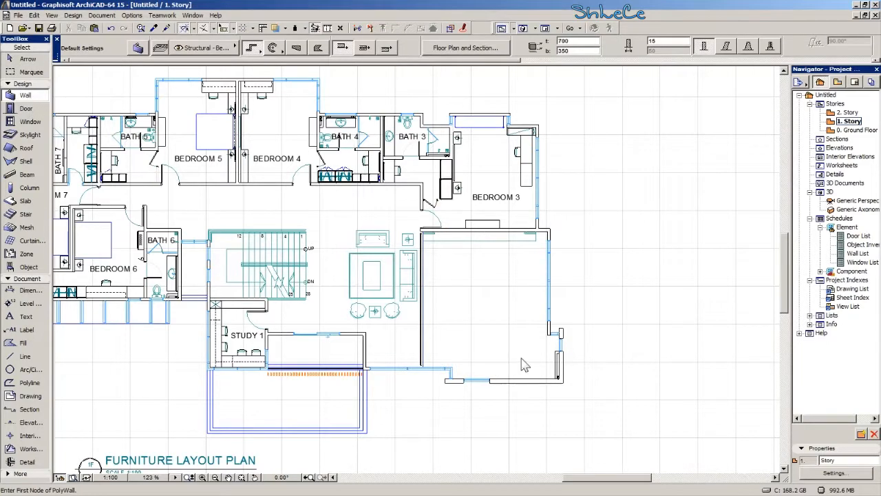
middle_drag(524, 365, 520, 336)
scroll(535, 343, up, 6)
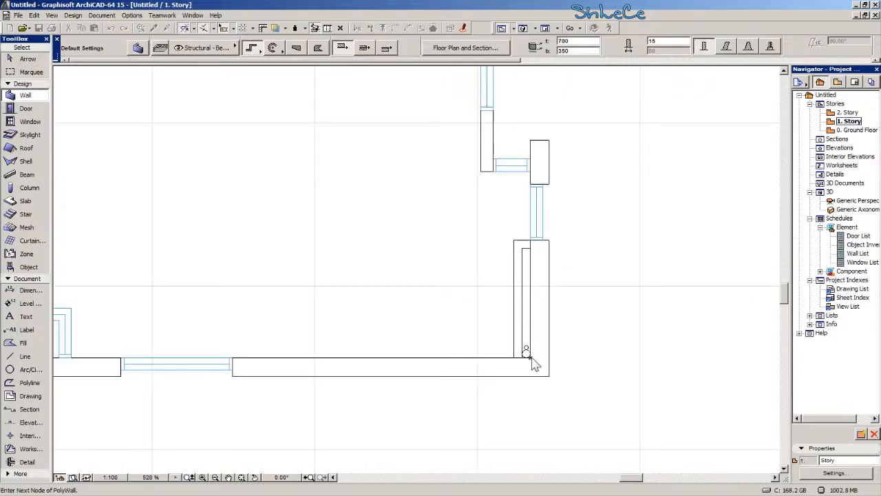
middle_drag(535, 198, 530, 231)
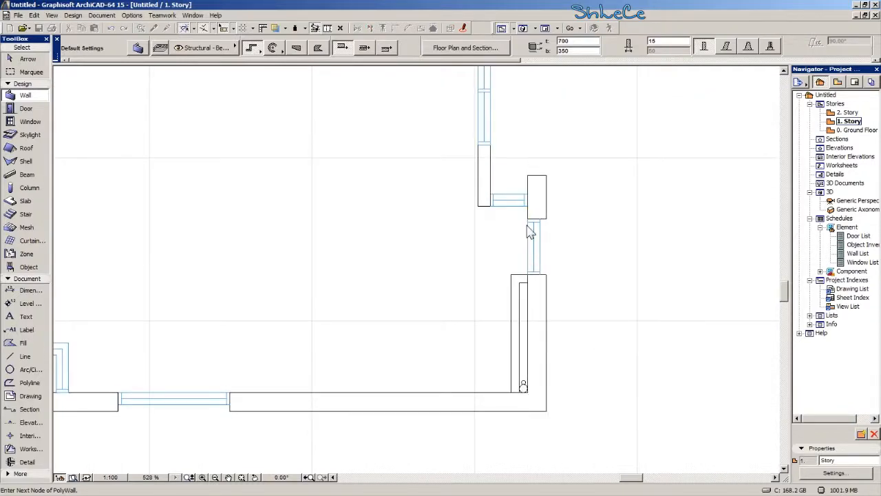
scroll(527, 162, up, 1)
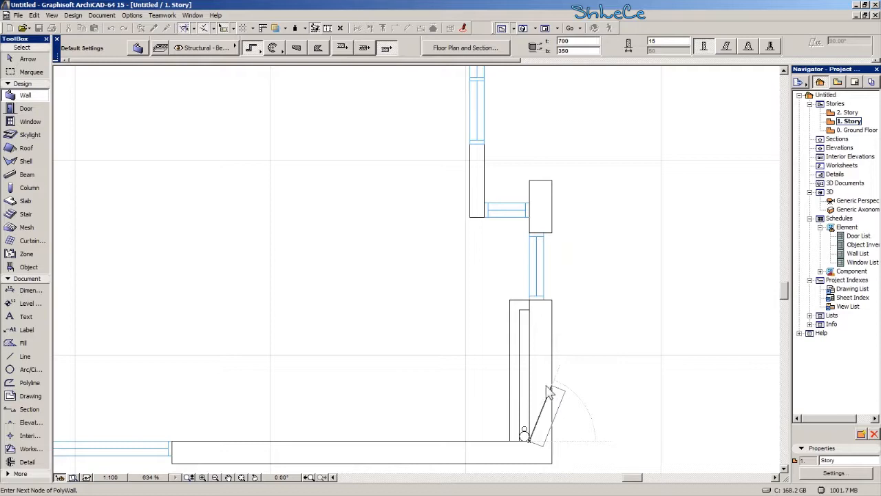
middle_drag(544, 345, 547, 357)
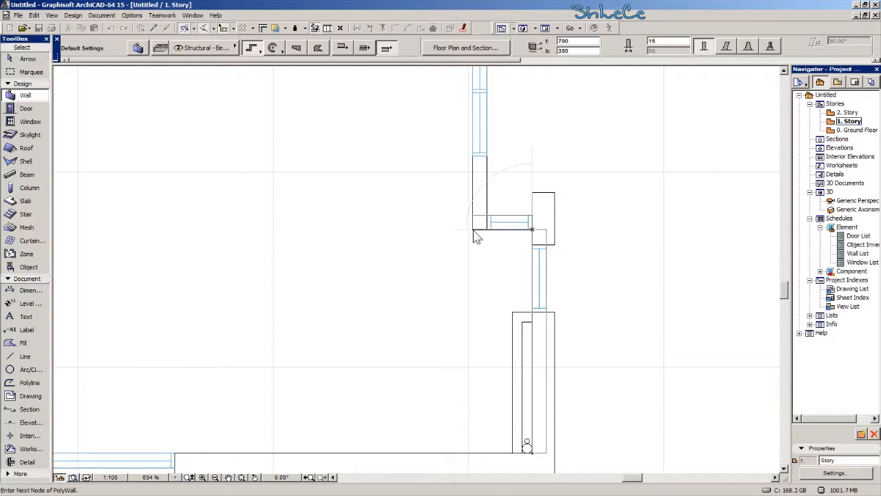
- Continue the chained wall up the window side and along the wall below BEDROOM 3, ending it beside the bedroom door
scroll(507, 305, down, 6)
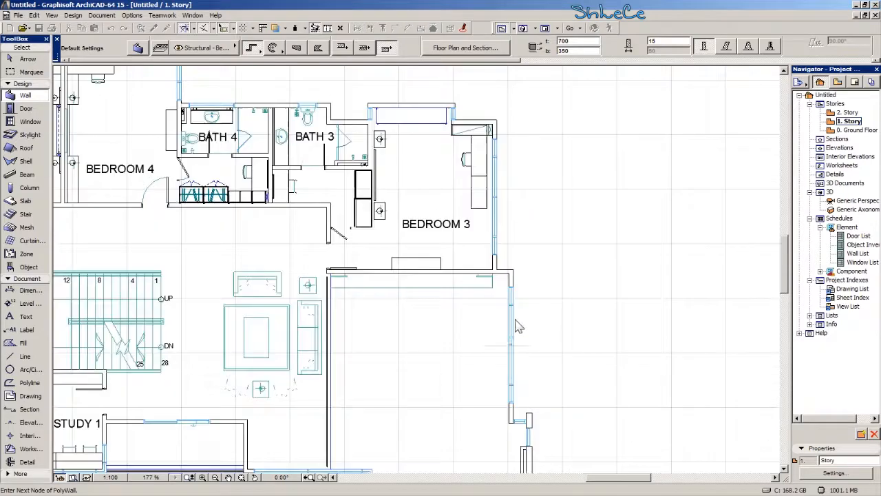
scroll(518, 277, up, 5)
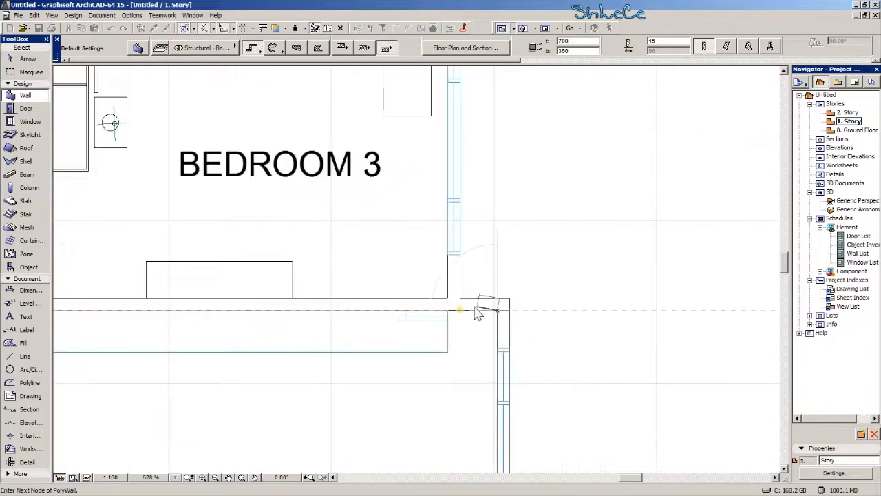
scroll(326, 324, down, 4)
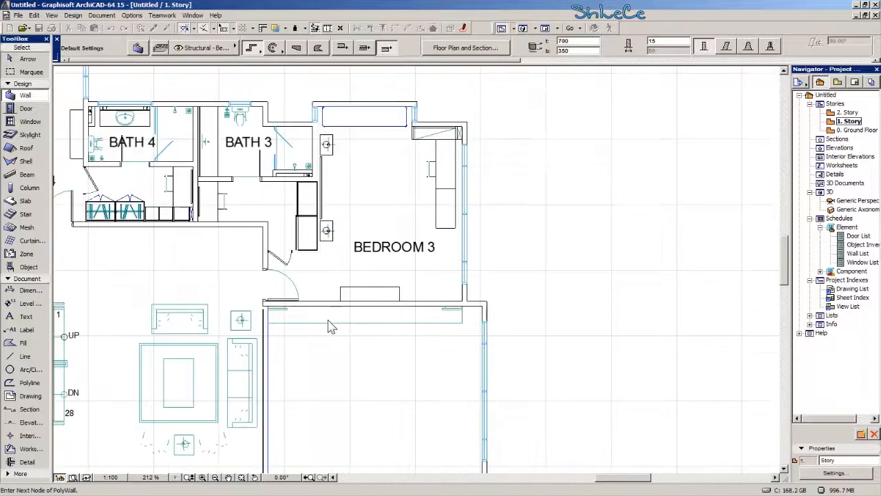
scroll(267, 323, up, 6)
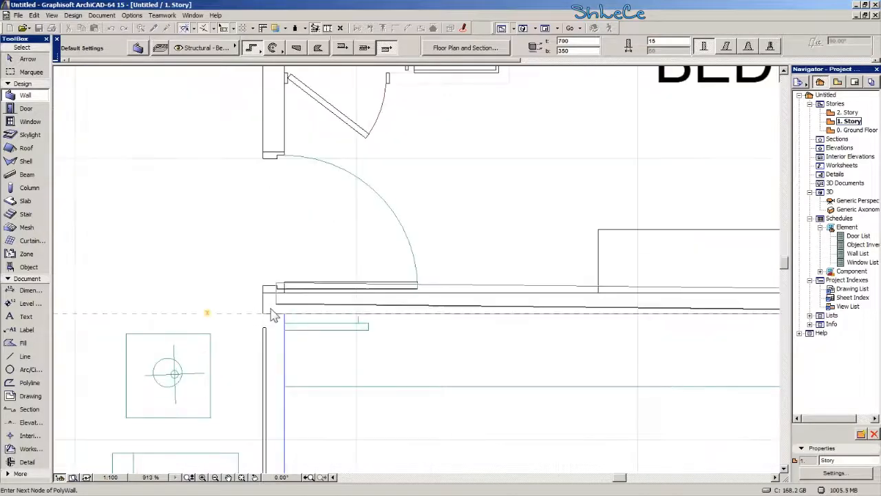
double_click(264, 315)
- Start a chained wall with left-side reference line at BEDROOM 3's lower window corner and run it up around the outer corner to the bay window
scroll(267, 322, down, 5)
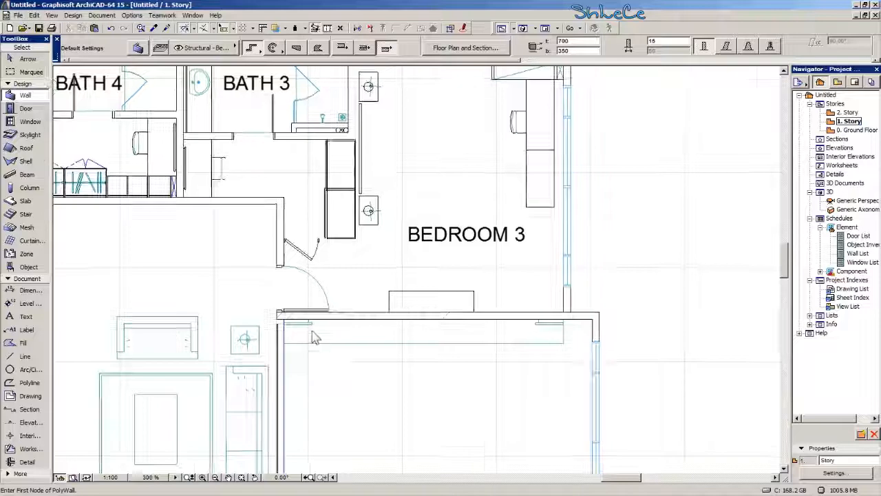
scroll(486, 267, up, 5)
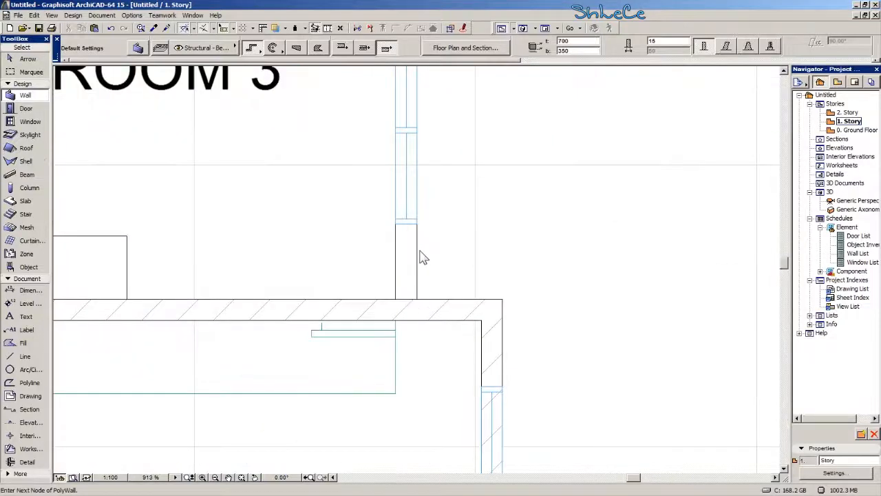
scroll(421, 258, down, 4)
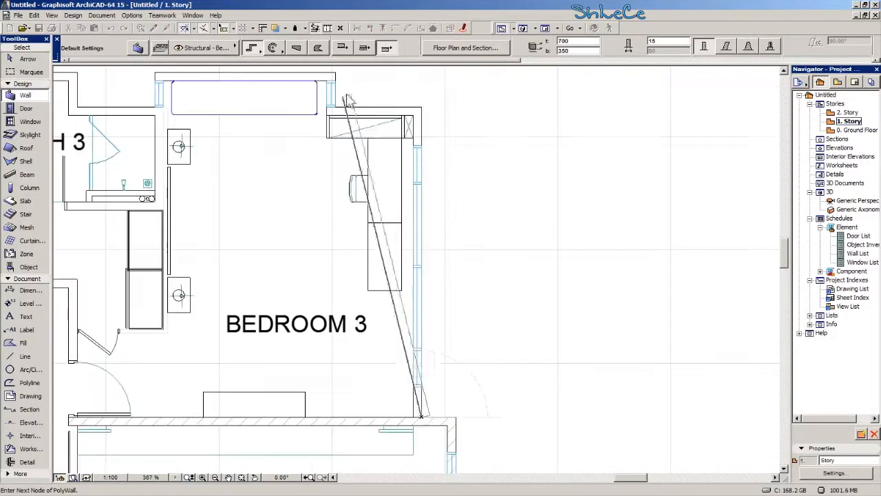
scroll(424, 158, up, 5)
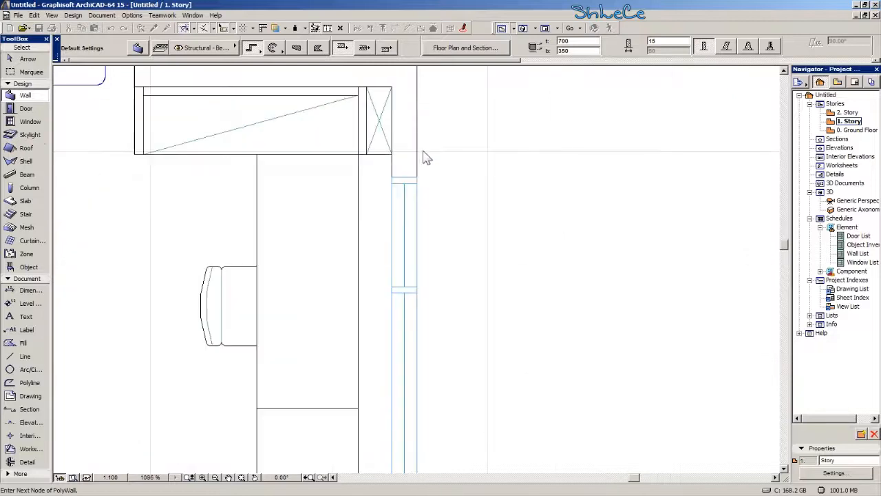
click(418, 101)
scroll(321, 135, down, 1)
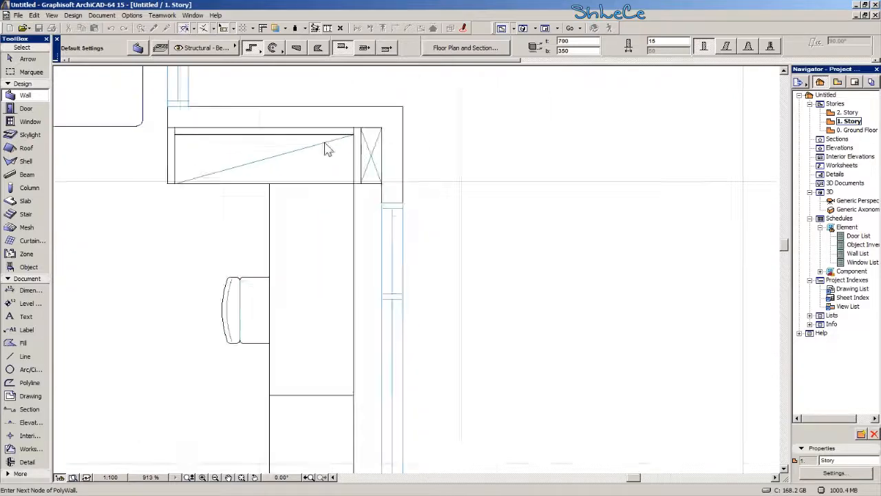
middle_drag(325, 144, 406, 247)
click(267, 209)
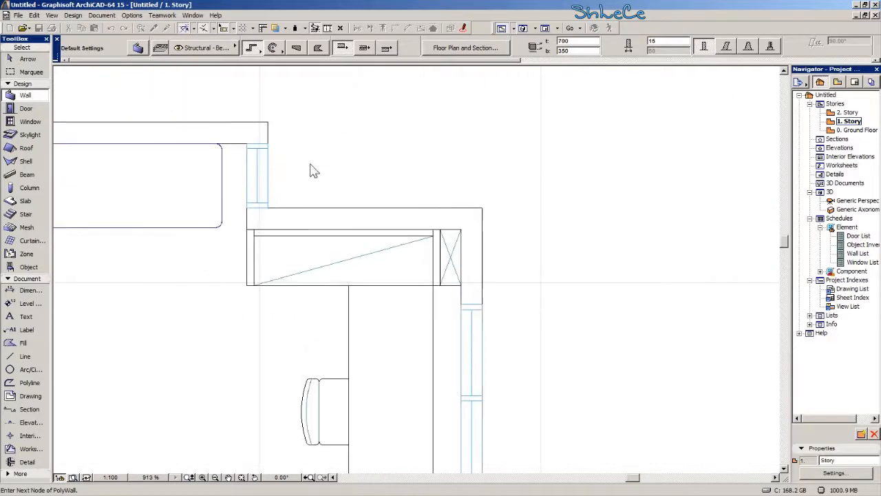
- Continue the chained wall up the bay window's side and across its outer face to the far corner
middle_drag(310, 169, 427, 232)
click(385, 187)
scroll(302, 254, down, 2)
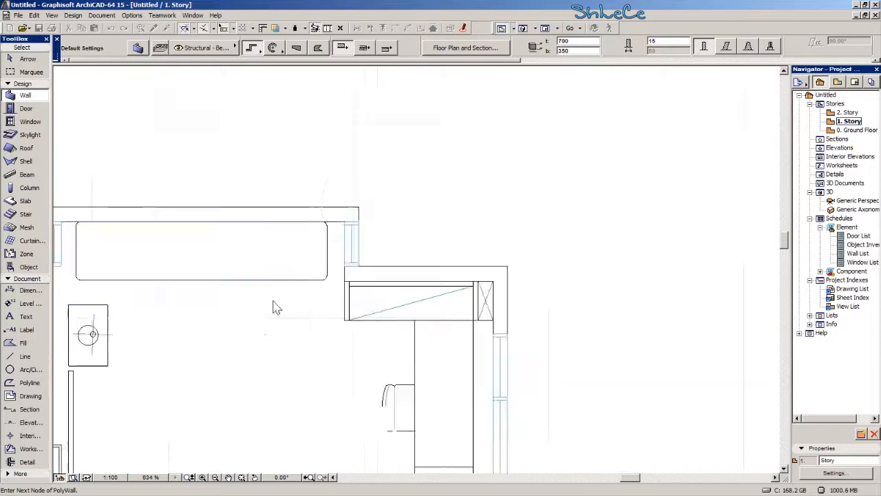
middle_drag(273, 307, 478, 296)
click(253, 196)
- Carry the chained wall back in along the bay window's BATH 3 side and across the recess to the jog beside BATH 3
middle_drag(298, 220, 409, 97)
scroll(381, 159, down, 4)
middle_drag(382, 209, 387, 229)
scroll(388, 234, up, 6)
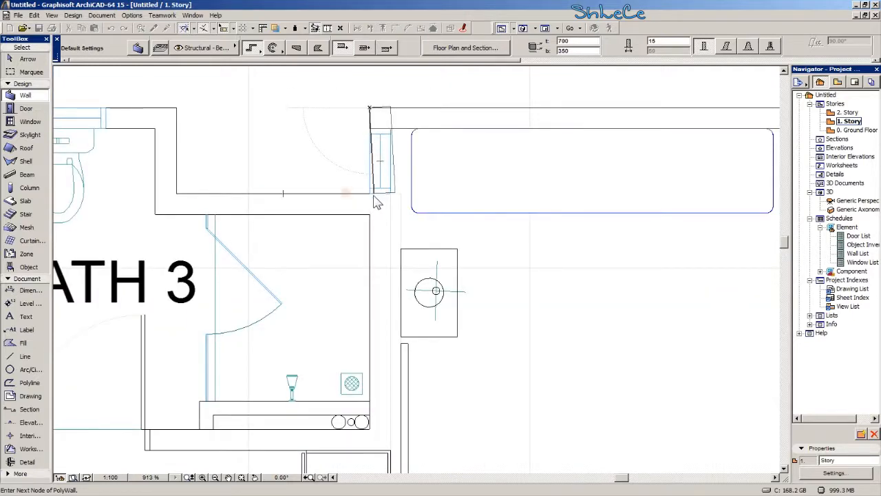
click(370, 194)
middle_drag(266, 211, 498, 222)
click(408, 205)
- Trace the chained wall up the jog and along BATH 3's outer window wall to the BATH 4 partition
scroll(207, 165, down, 5)
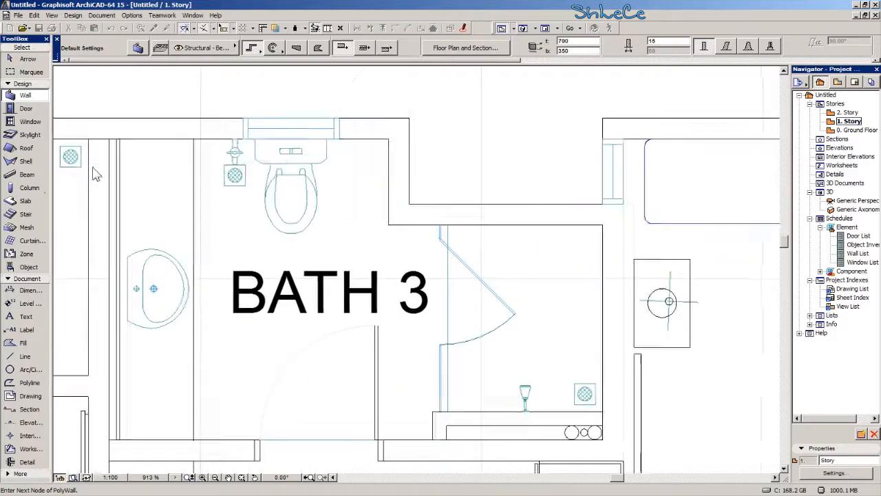
scroll(205, 160, down, 1)
middle_drag(205, 160, 203, 203)
scroll(200, 149, up, 5)
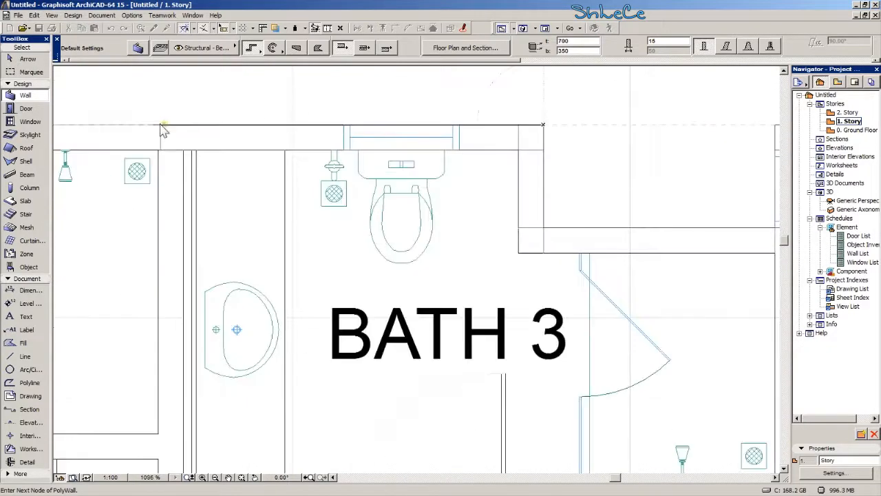
click(159, 153)
- Run the chained wall down the partition between BATH 4 and BATH 3 to the corridor face
middle_drag(161, 291, 166, 89)
scroll(194, 218, down, 8)
middle_drag(204, 340, 203, 218)
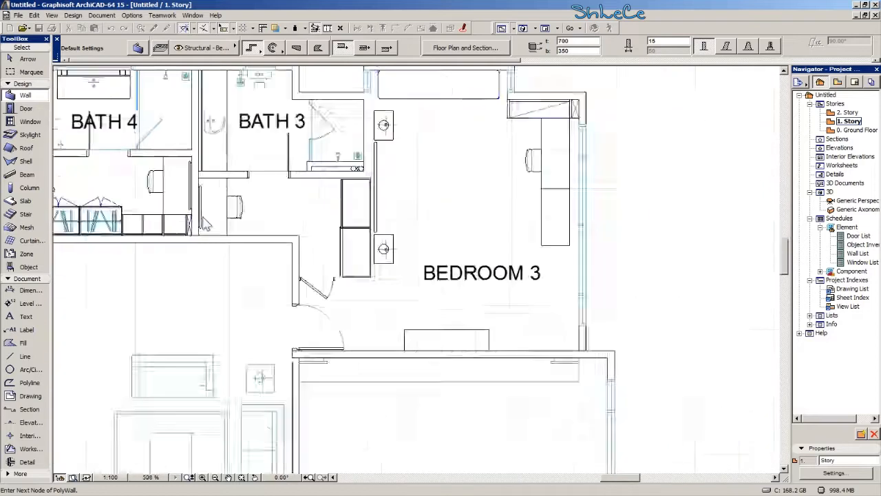
scroll(205, 222, up, 1)
scroll(197, 219, up, 1)
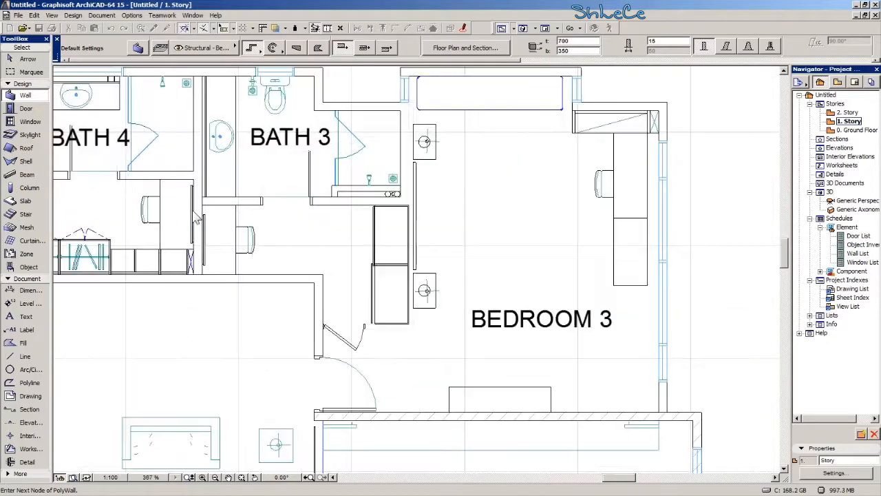
scroll(199, 276, up, 2)
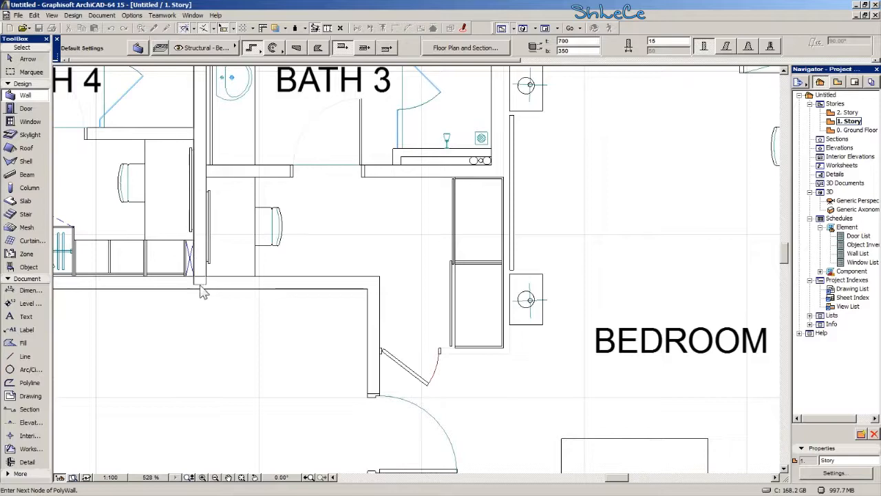
click(197, 291)
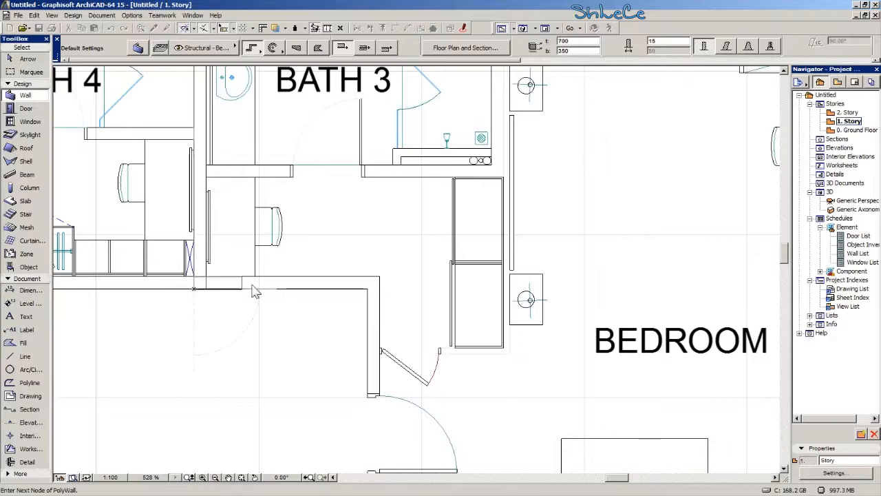
- Trace the corridor wall to its corner and down past the BEDROOM 3 door, ending the chain at the wall below the bedroom
click(368, 290)
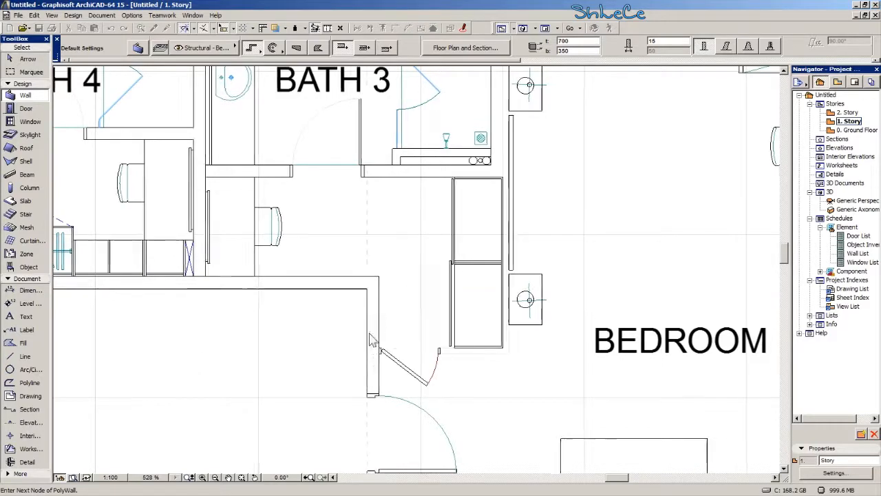
middle_drag(371, 334, 345, 180)
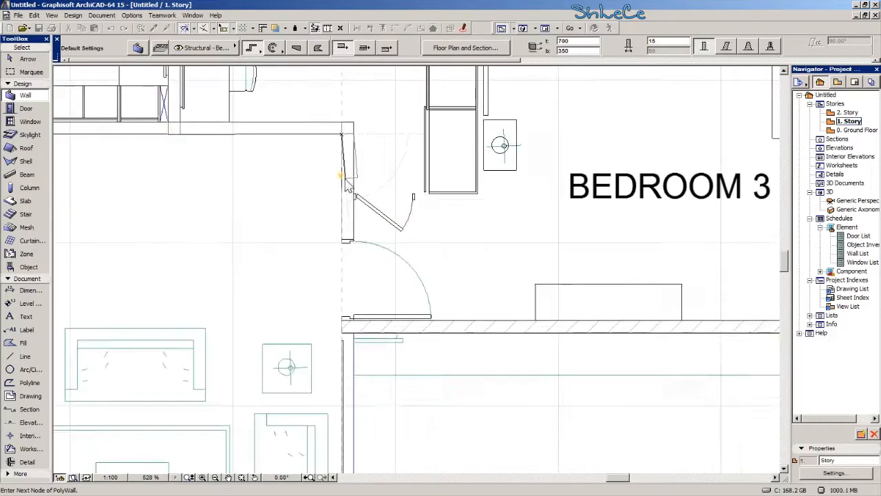
double_click(344, 333)
scroll(344, 334, down, 5)
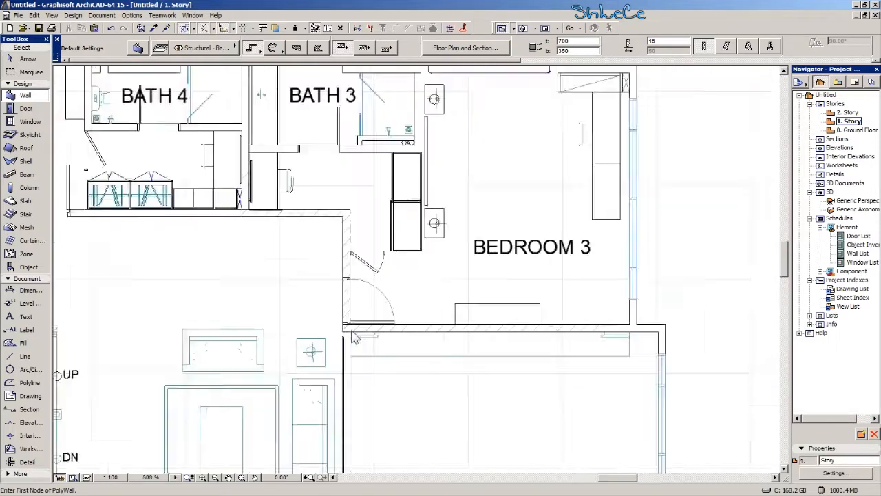
middle_drag(376, 336, 388, 370)
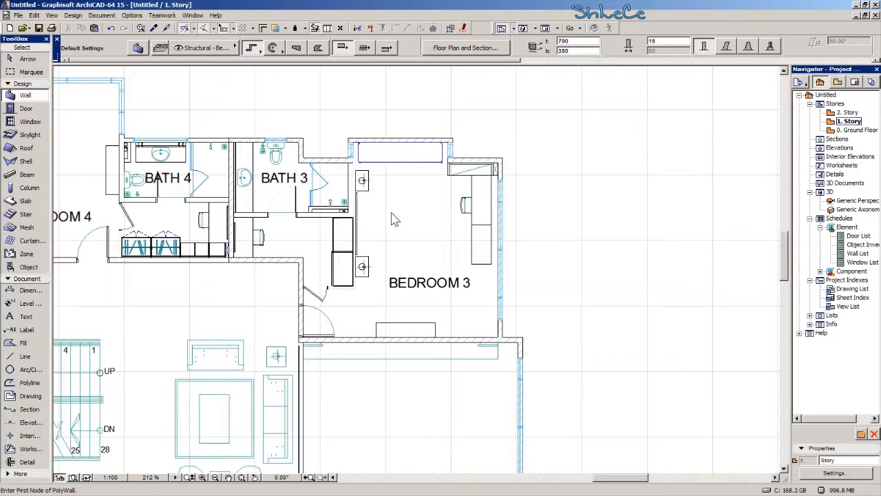
- Start another chained wall at the inside corner beside the duct and run it along the lower exterior wall, turning up at the glazed jog
scroll(352, 244, down, 5)
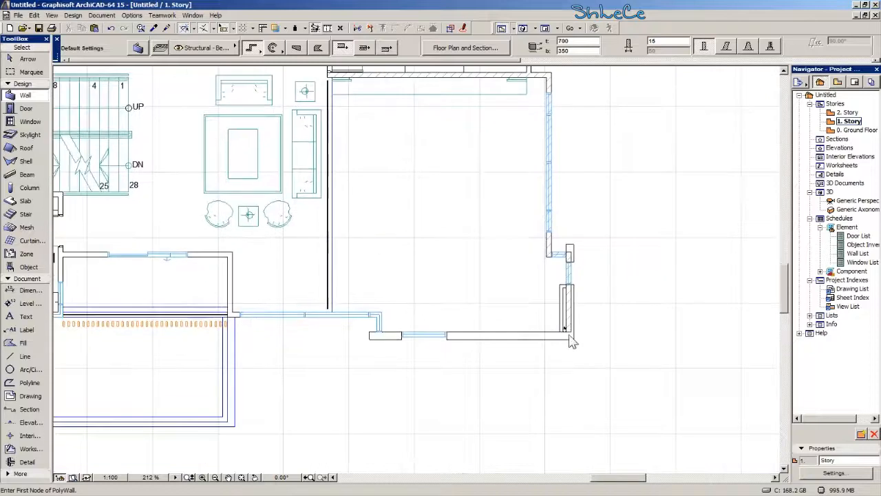
scroll(573, 337, up, 8)
click(574, 321)
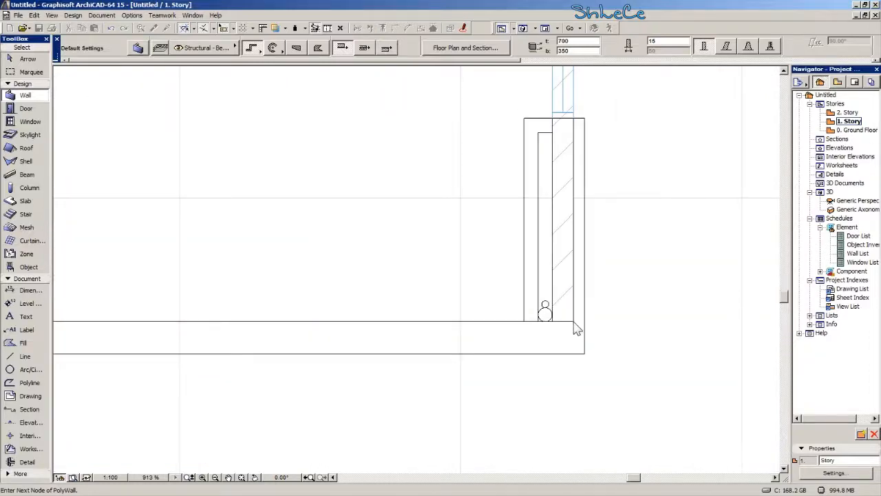
scroll(234, 378, down, 3)
middle_drag(234, 378, 819, 359)
middle_drag(571, 338, 525, 344)
scroll(451, 342, up, 2)
click(441, 341)
click(436, 263)
- Continue the chained wall along the glazing, up the balcony's side and across its sliding-door wall to STUDY 1
scroll(409, 402, down, 5)
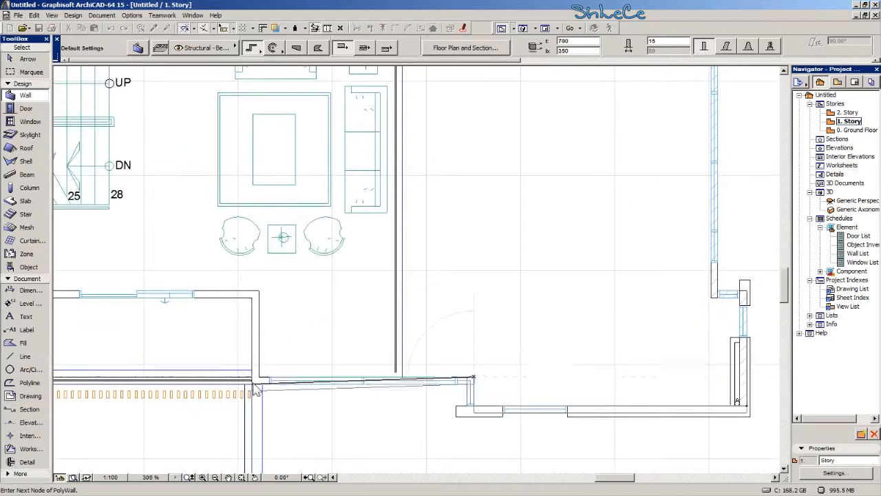
scroll(258, 361, down, 3)
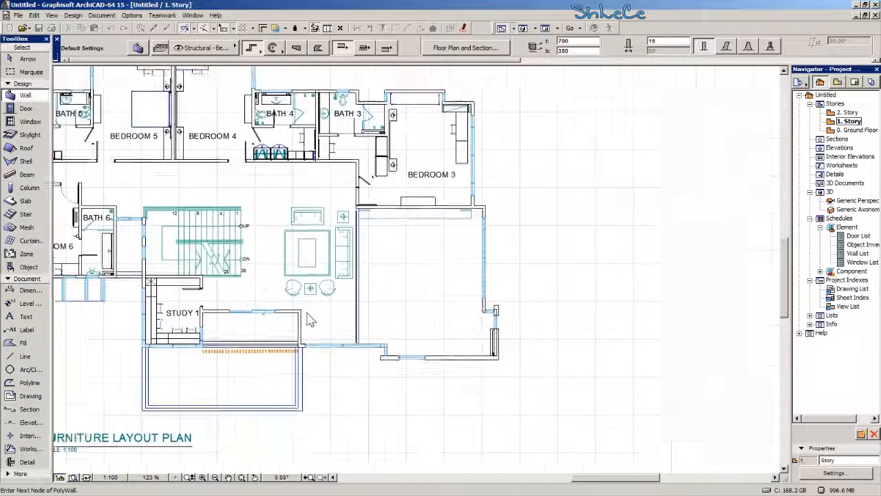
scroll(329, 301, up, 4)
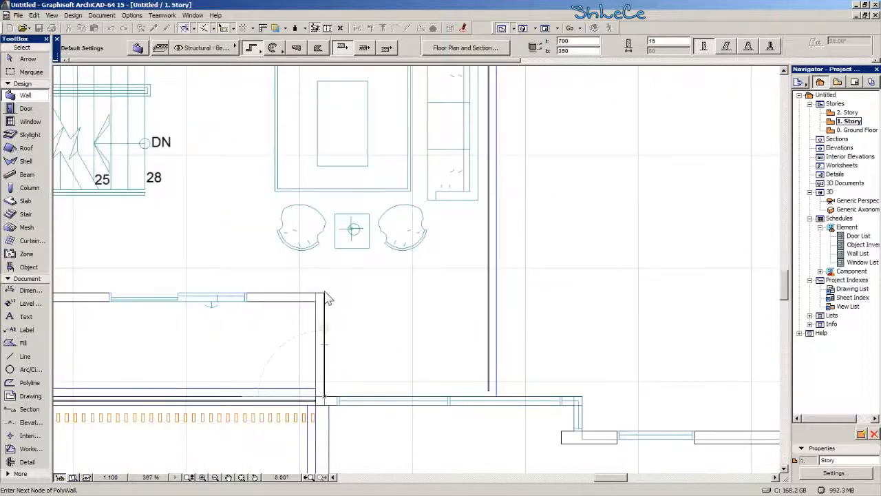
scroll(321, 295, down, 3)
scroll(313, 305, up, 4)
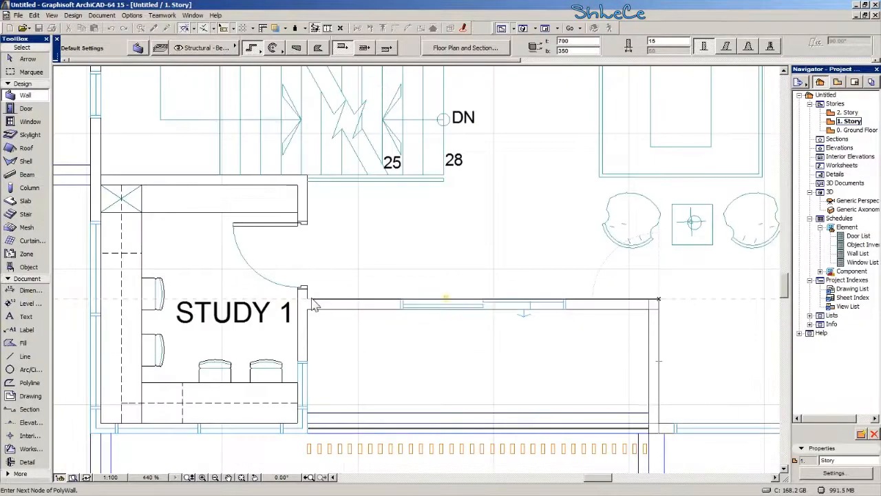
click(308, 300)
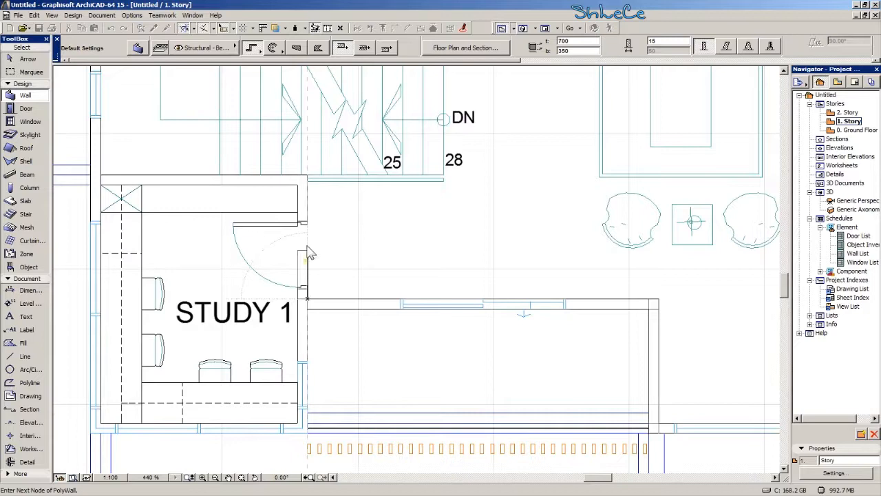
- Trace the chained wall up STUDY 1's door side and along the wall between the study and the stair to the stair's window wall
click(307, 175)
middle_drag(170, 200, 383, 312)
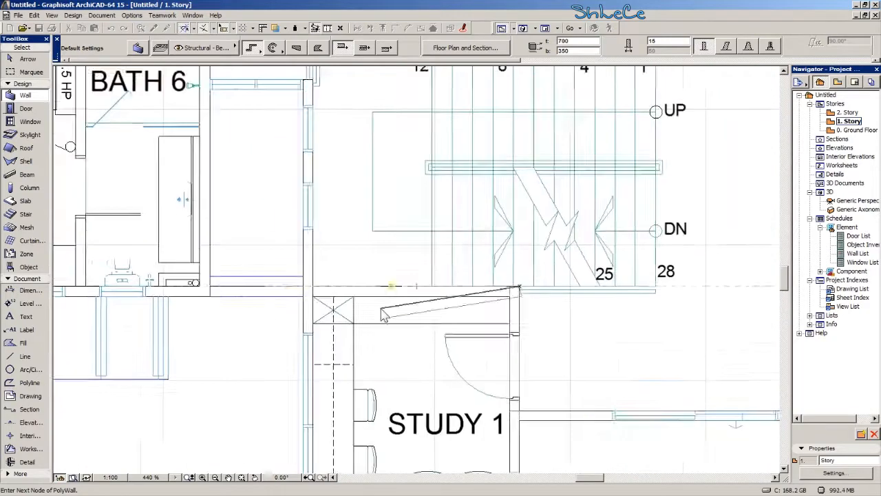
click(303, 284)
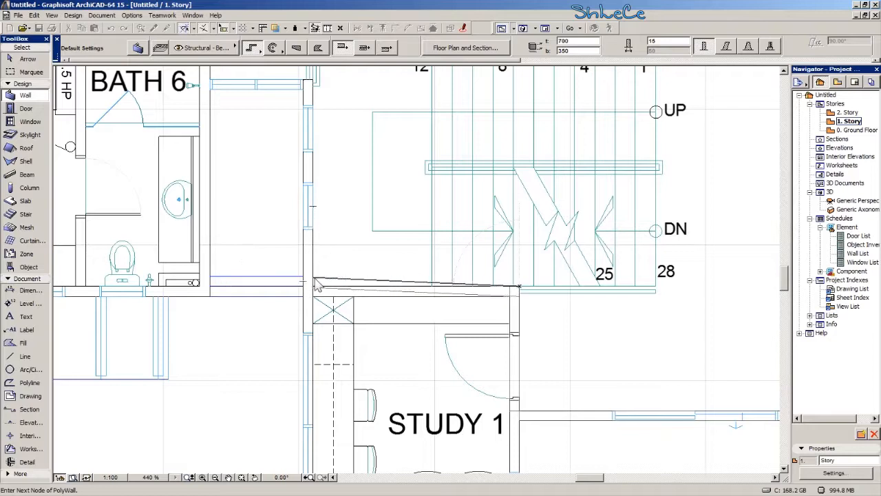
- Run the chained wall up the stair's window side and end it at the corner where the glazing from BATH 6 meets
scroll(324, 250, down, 4)
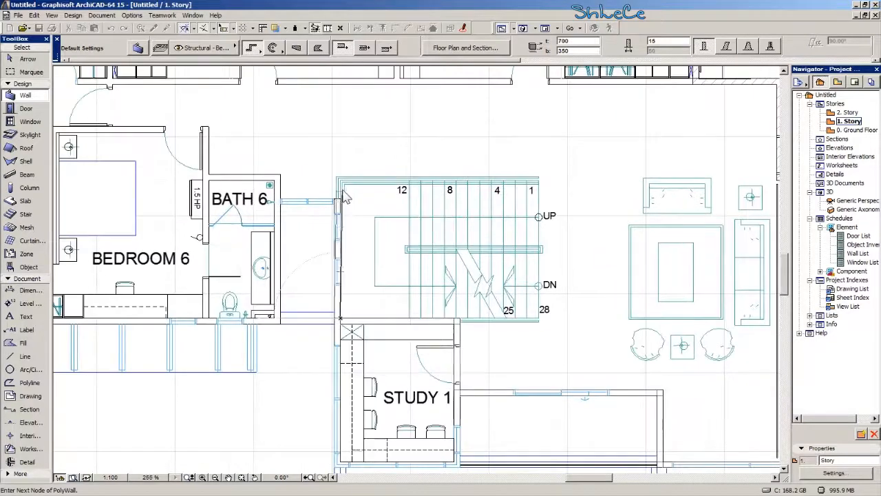
scroll(342, 201, up, 4)
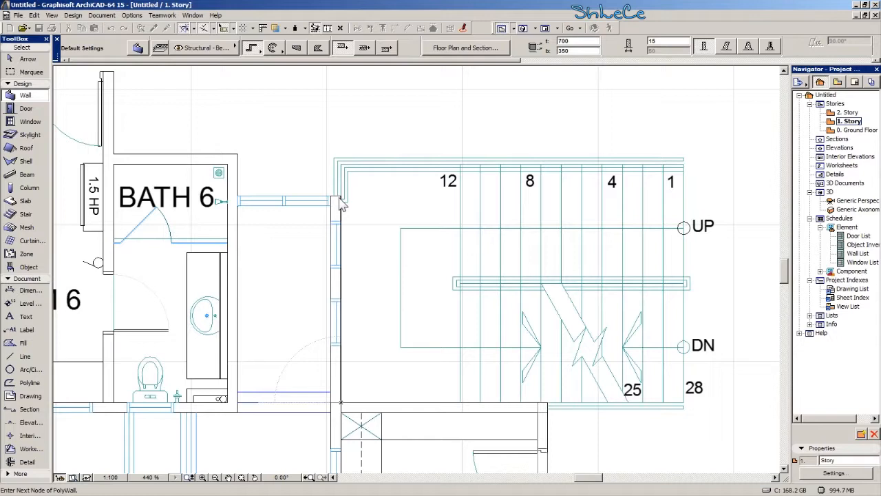
double_click(340, 197)
scroll(340, 198, down, 4)
middle_drag(363, 261, 370, 337)
middle_drag(385, 269, 349, 299)
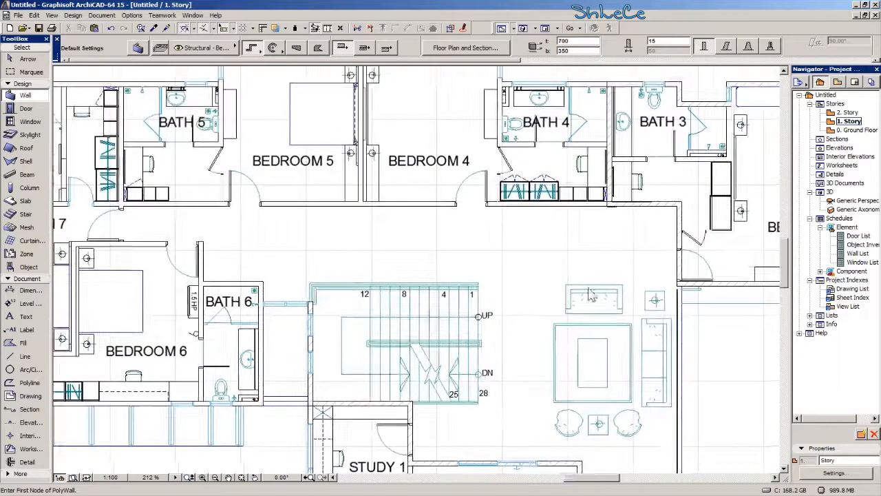
- Check the walls around the staircase on 0. Ground Floor and return to the 1. Story plan
double_click(858, 131)
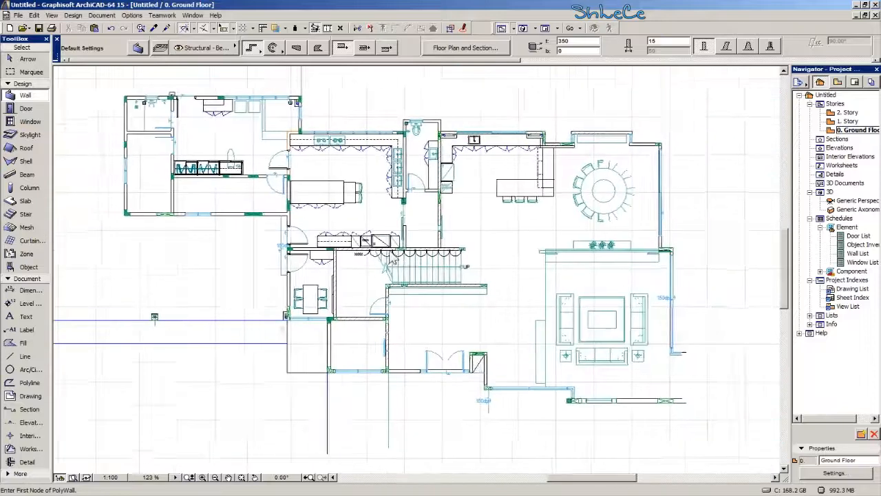
scroll(386, 269, up, 4)
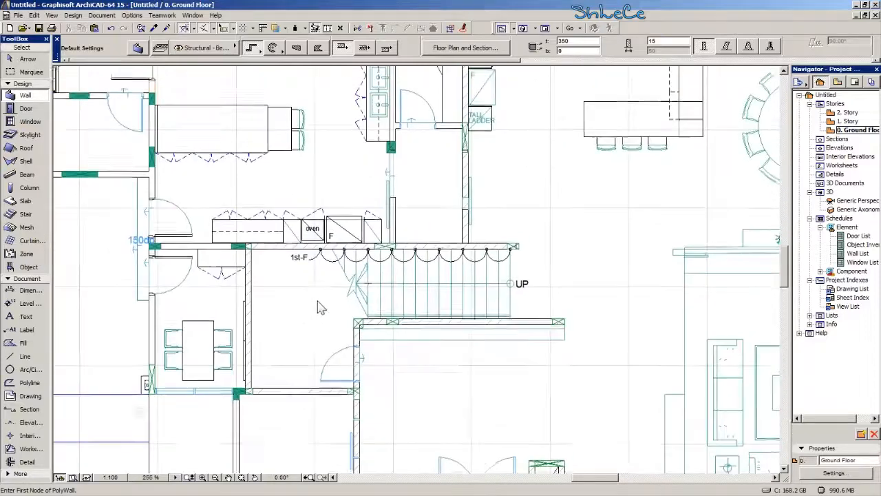
middle_drag(403, 150, 365, 204)
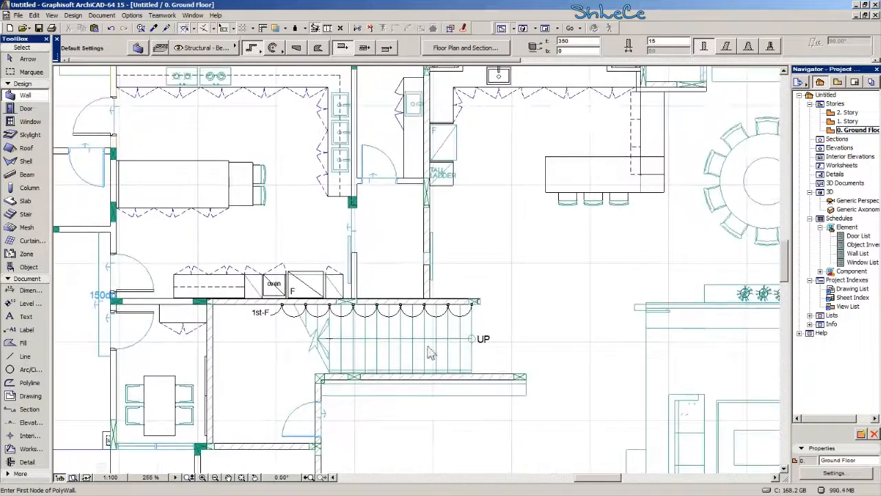
double_click(849, 122)
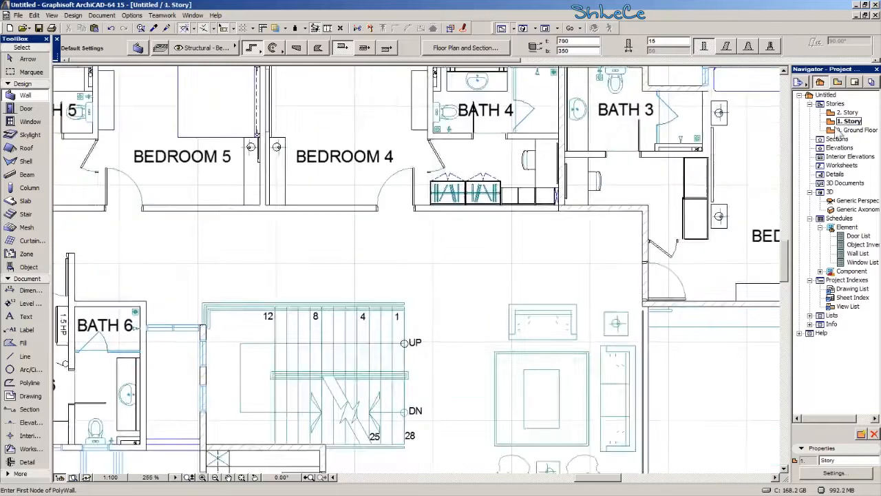
scroll(383, 295, down, 3)
middle_drag(381, 295, 394, 283)
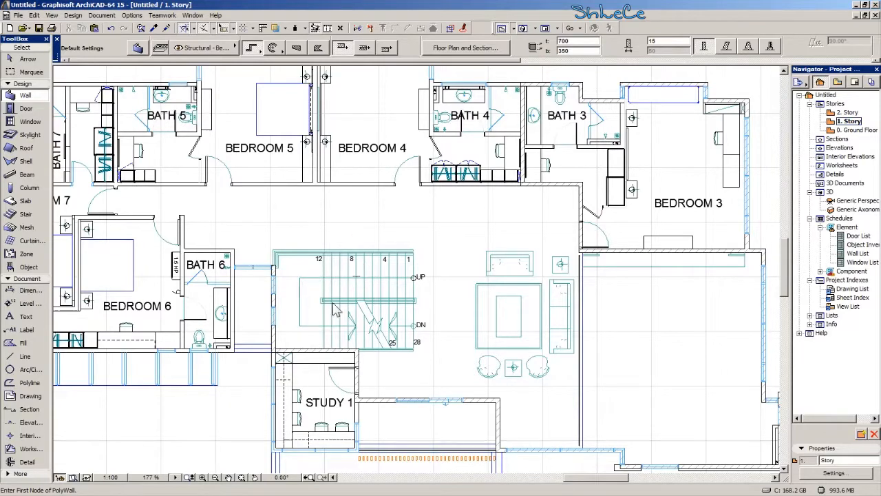
- Run a chained wall from the hatched corner beside BATH 4 along BEDROOMS 4 and 5 to BEDROOM 7's door, with its reference line on the opposite face
middle_drag(281, 279, 343, 346)
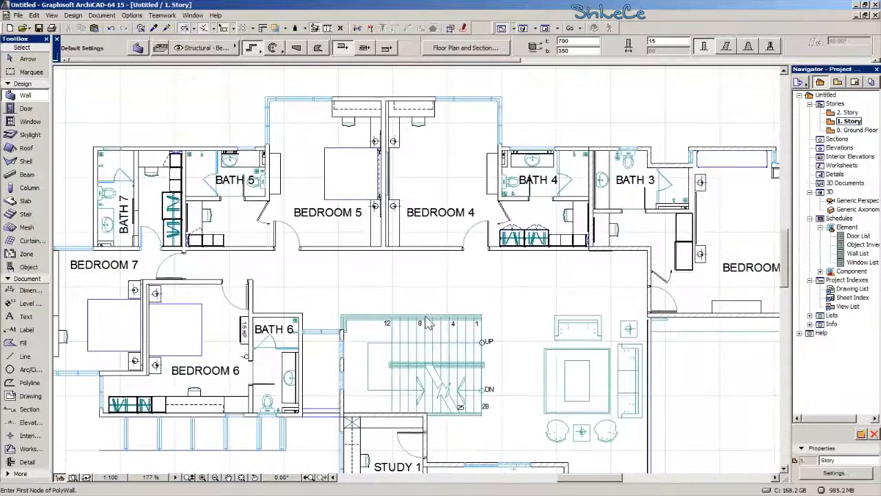
scroll(619, 255, up, 5)
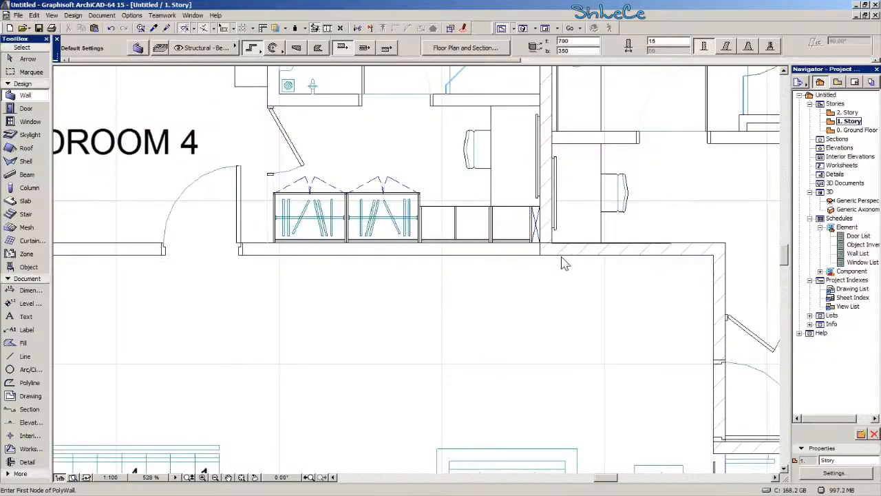
click(539, 255)
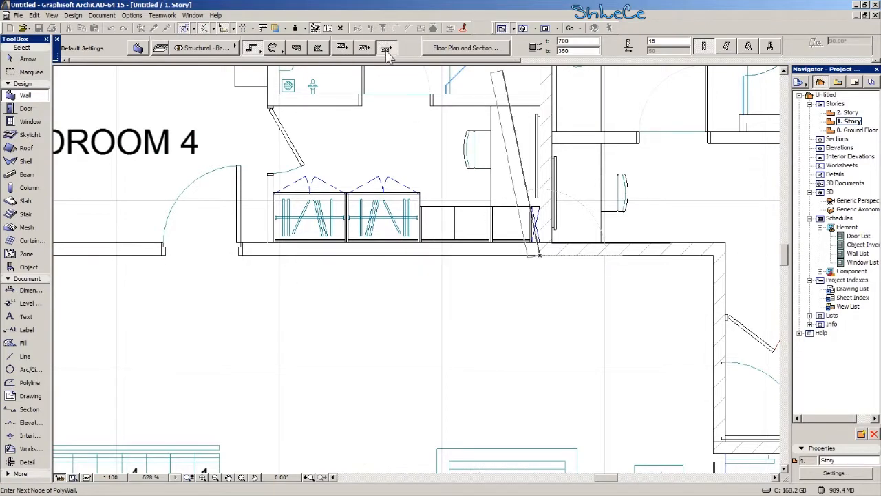
scroll(306, 277, down, 4)
middle_drag(185, 287, 508, 273)
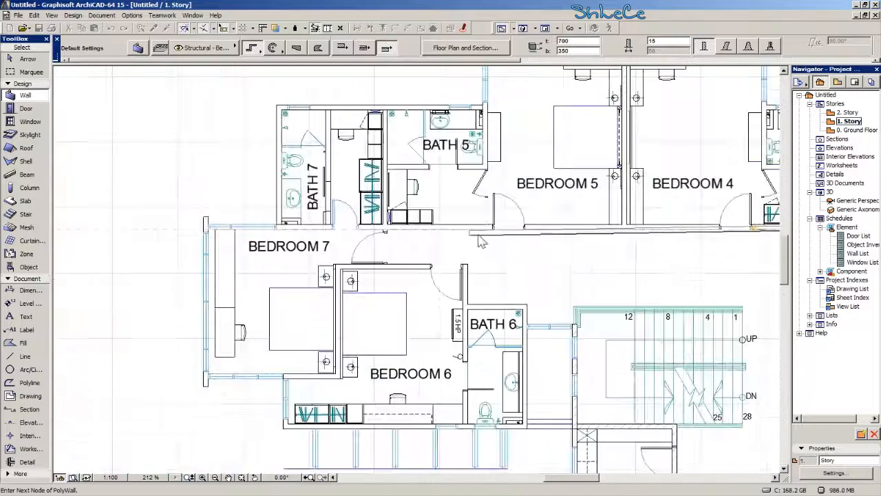
middle_drag(479, 239, 462, 237)
scroll(397, 233, up, 4)
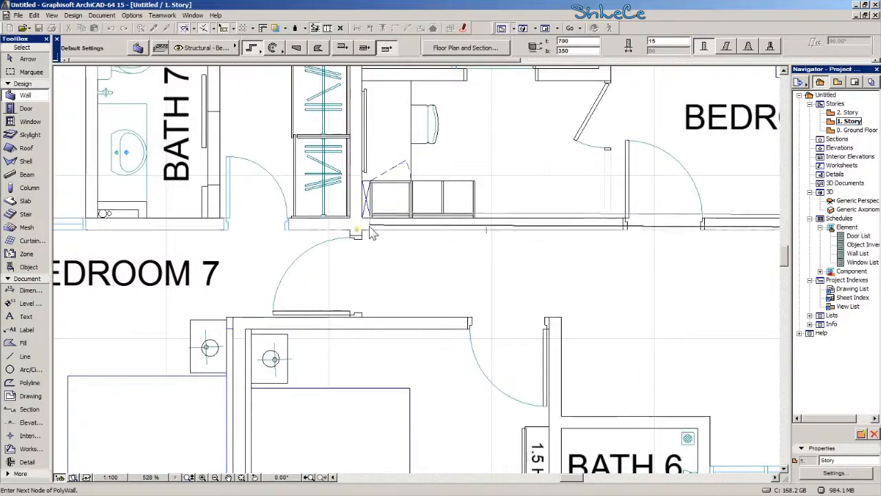
click(363, 231)
- Continue the chained wall down across BEDROOM 7's door opening to the corridor face of BEDROOM 6's wall
scroll(363, 263, down, 3)
middle_drag(365, 268, 293, 219)
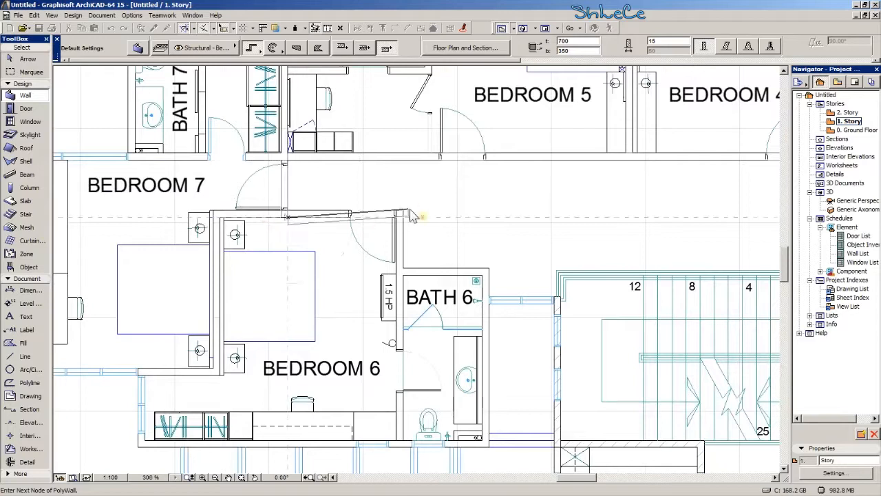
scroll(296, 239, up, 3)
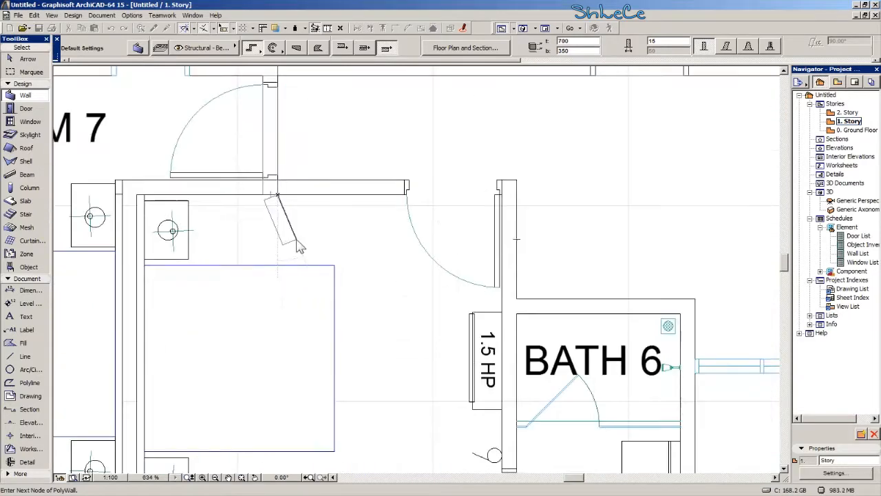
click(279, 184)
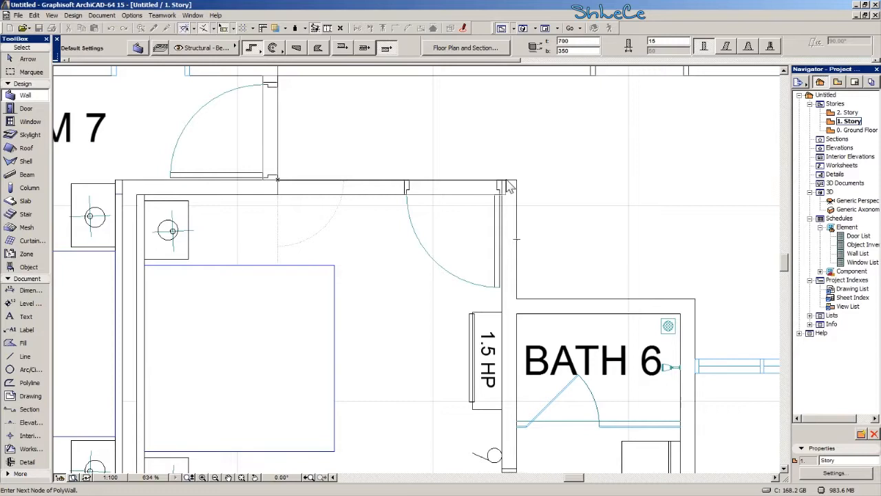
- Trace the chained wall past BEDROOM 6's door, down its side and across BATH 6's upper wall to the outer corner
scroll(513, 217, down, 5)
middle_drag(513, 220, 344, 189)
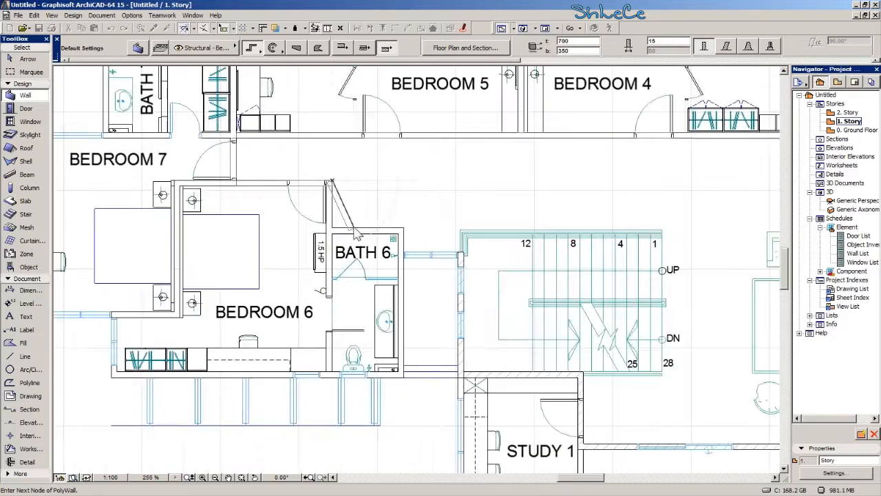
scroll(338, 228, up, 4)
click(329, 245)
key(BackSpace)
click(328, 230)
click(476, 232)
- Run the chained wall down BATH 6's side and along the glazing, ending it at the stair's window wall
scroll(475, 239, down, 1)
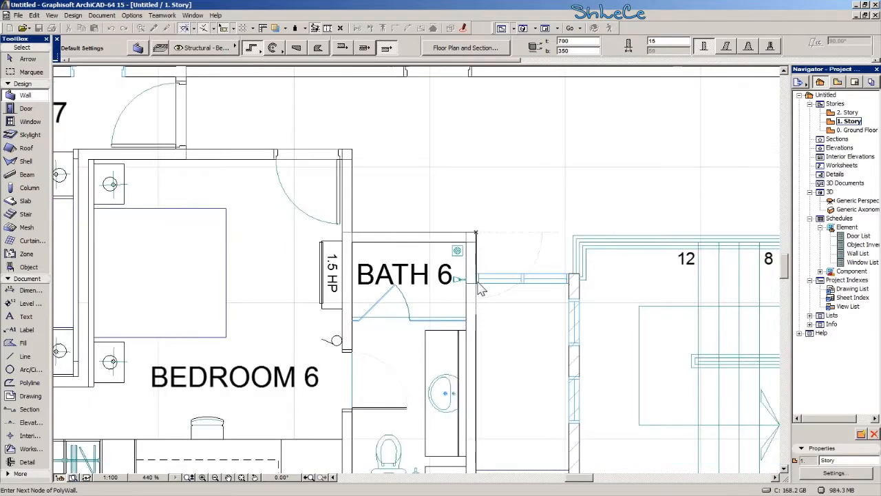
click(476, 283)
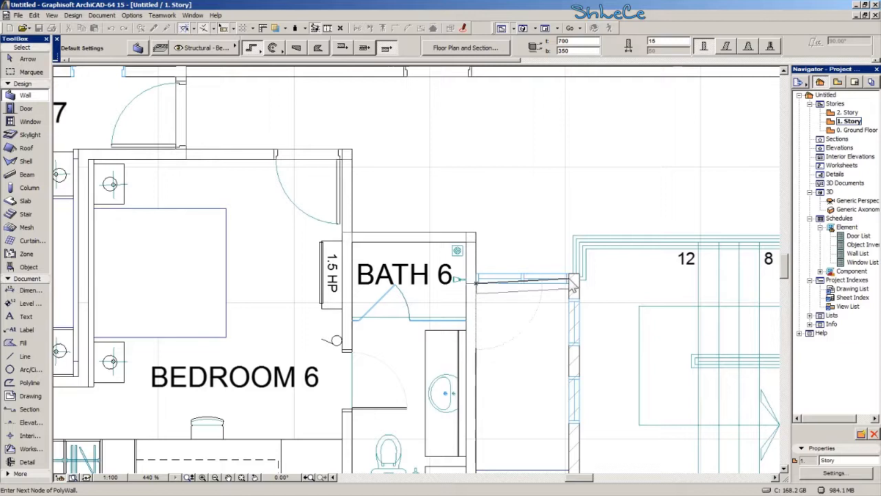
key(BackSpace)
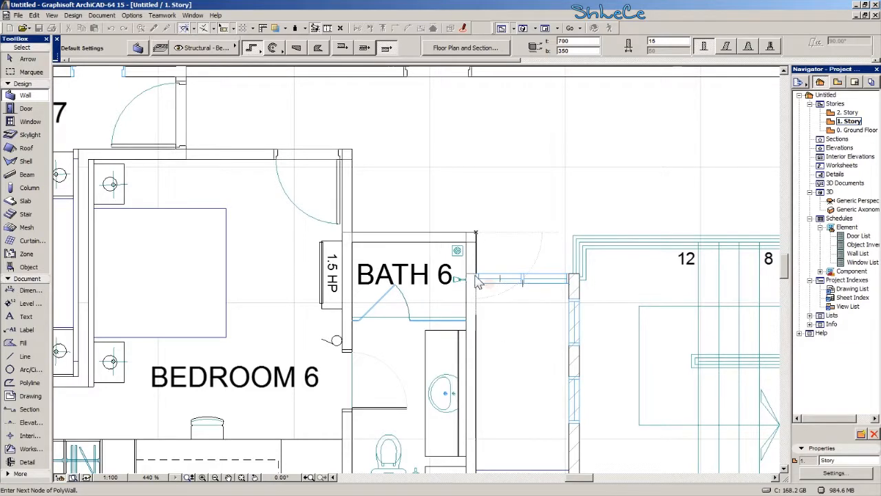
double_click(578, 279)
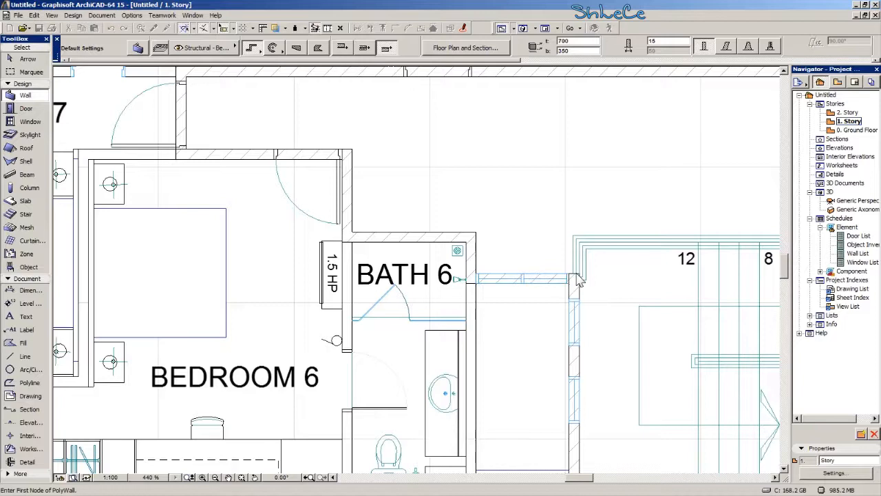
- Examine the stacked walls of both stories in the 3D perspective from several angles
scroll(578, 279, down, 6)
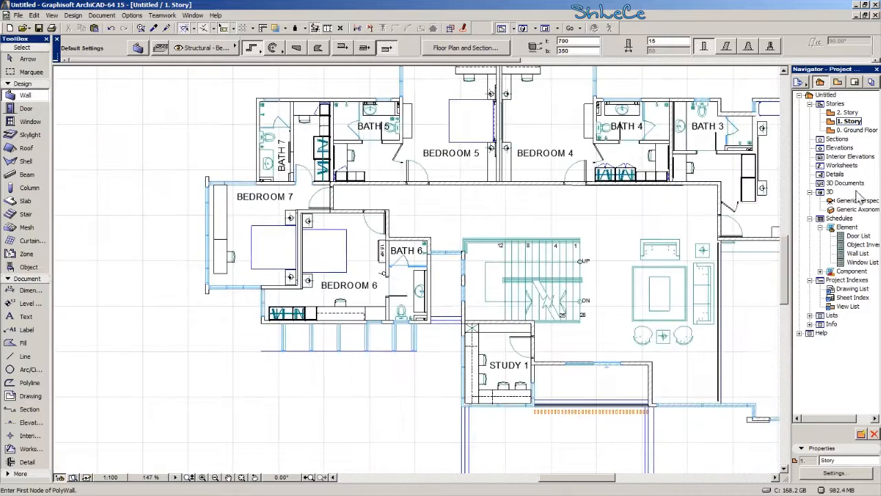
double_click(849, 202)
shift+middle_drag(520, 326, 457, 318)
shift+middle_drag(365, 280, 420, 299)
scroll(456, 349, up, 2)
shift+middle_drag(460, 348, 525, 257)
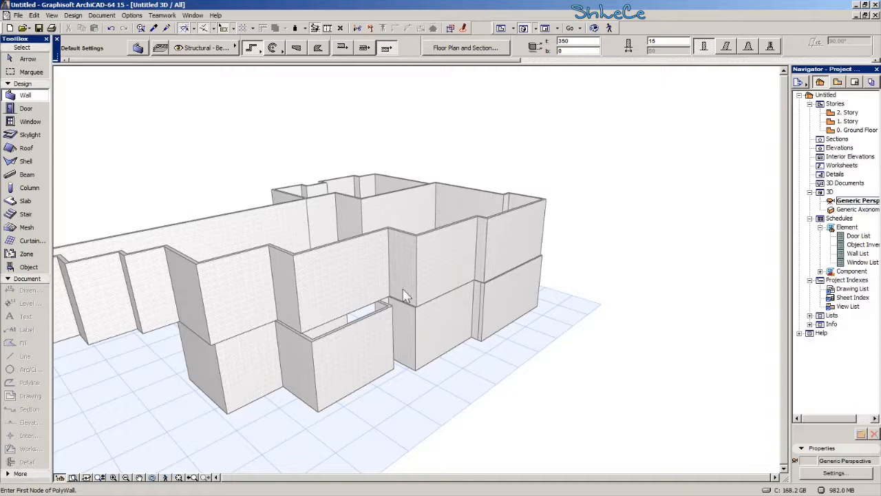
- On 0. Ground Floor, start a polygonal slab at the outer wall corner beside the round dining table
double_click(859, 131)
middle_drag(636, 191, 423, 279)
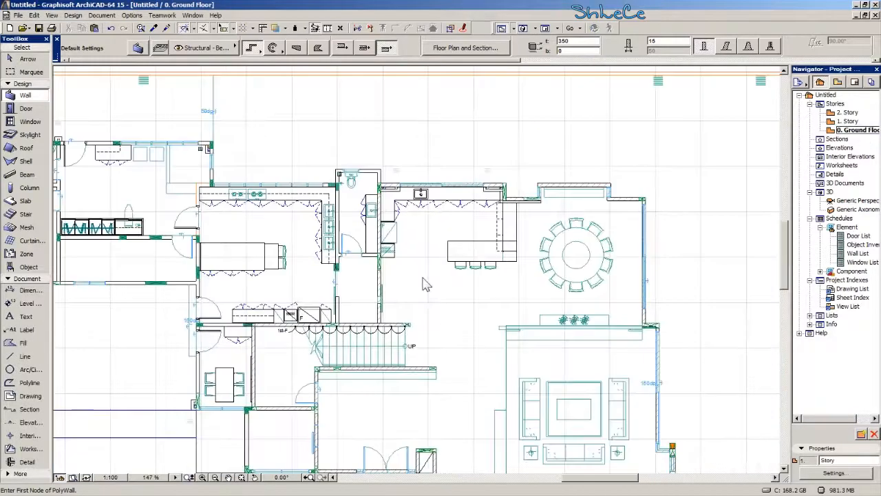
middle_drag(699, 220, 572, 193)
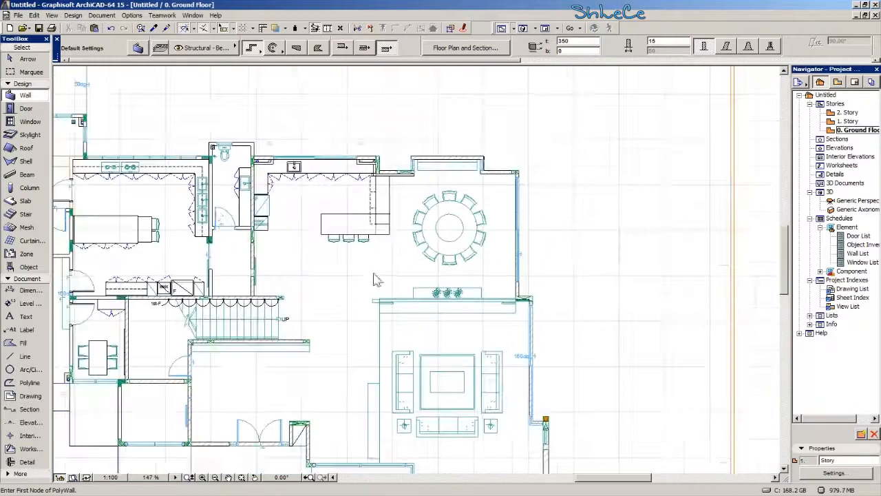
click(26, 201)
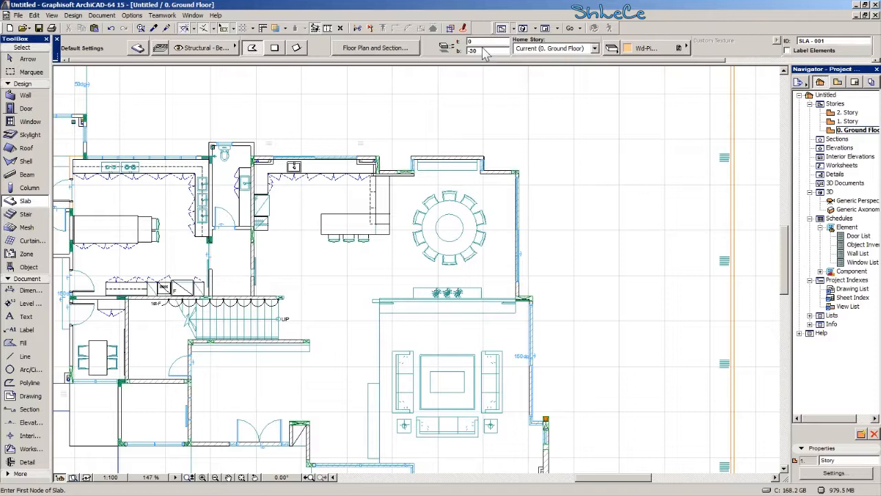
scroll(516, 142, up, 10)
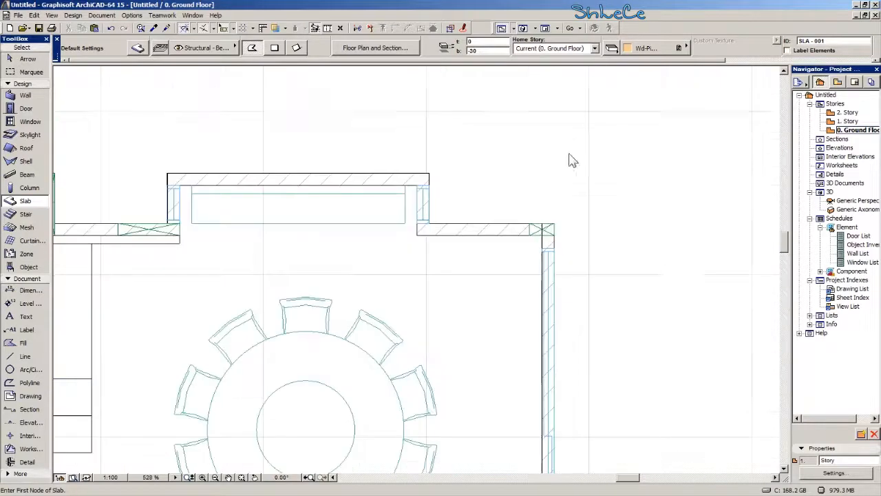
click(562, 167)
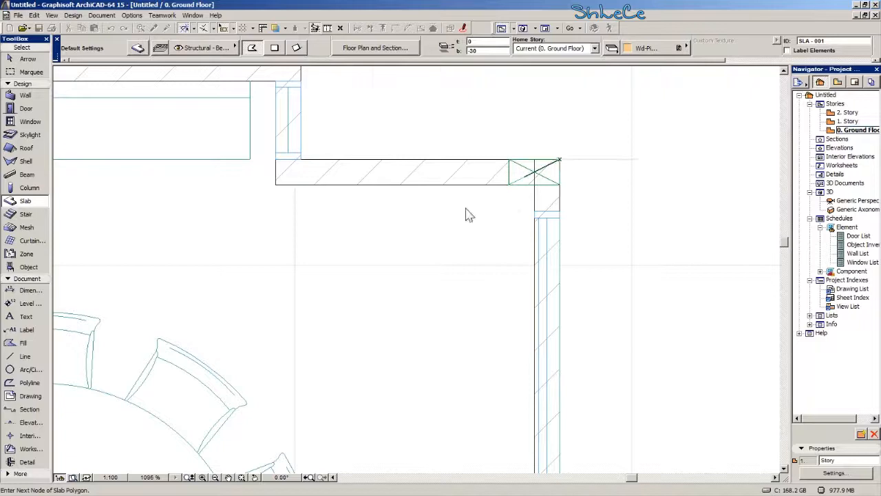
- Trace the slab outline along the dining room's outer wall and around the projecting window bay
scroll(441, 241, down, 3)
scroll(384, 208, up, 2)
scroll(384, 208, up, 1)
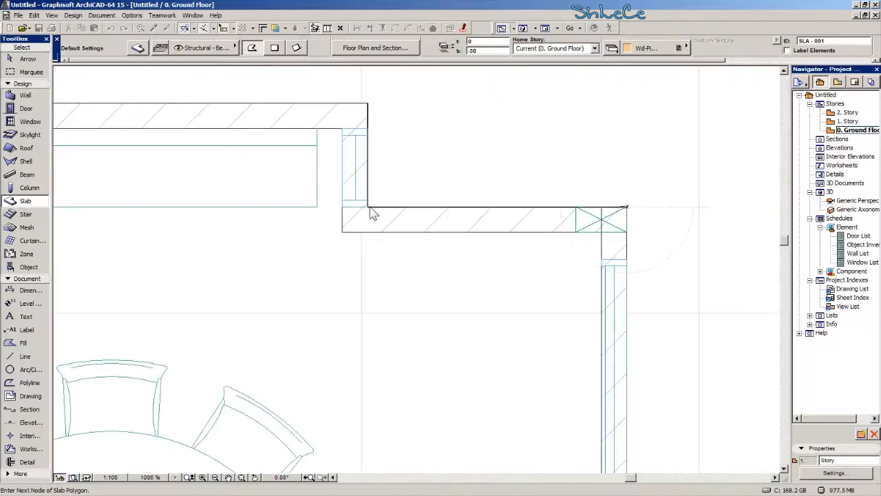
click(367, 104)
scroll(183, 266, down, 4)
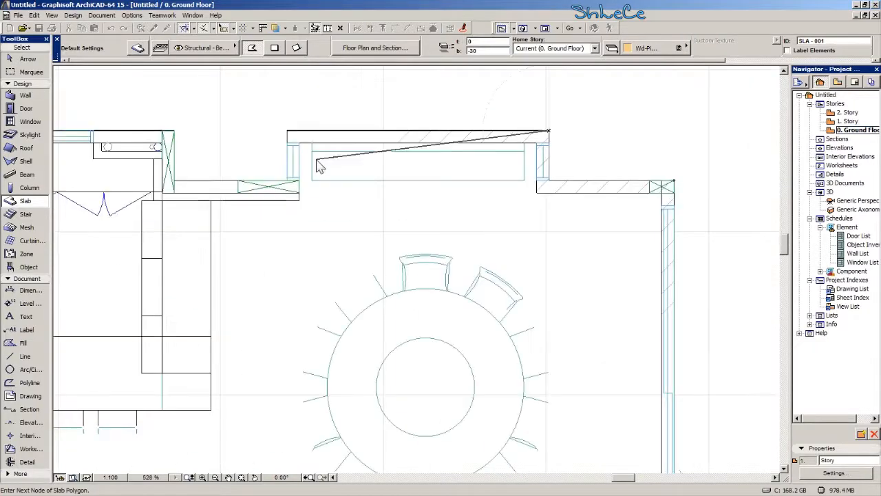
click(288, 132)
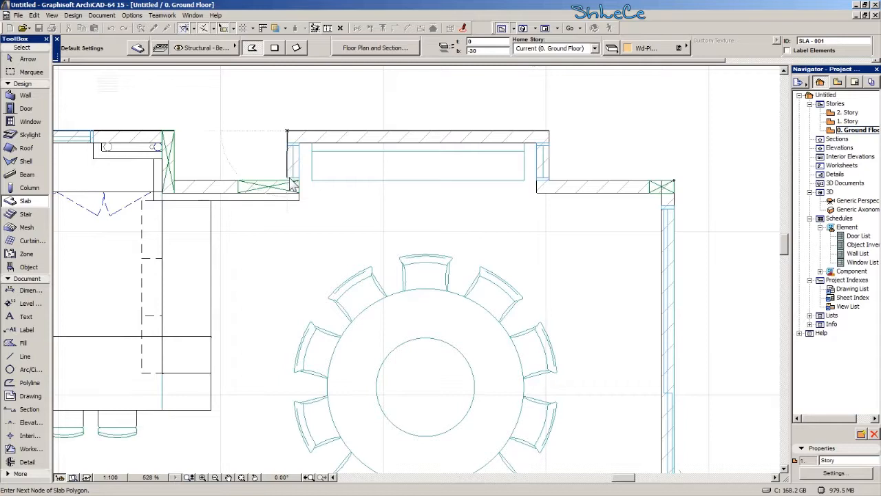
click(287, 181)
- Continue the slab outline around the wall step beside the kitchen and along the sink's window wall to the WC partition
middle_drag(293, 199, 435, 210)
click(316, 193)
click(317, 143)
scroll(304, 176, down, 2)
middle_drag(304, 176, 523, 162)
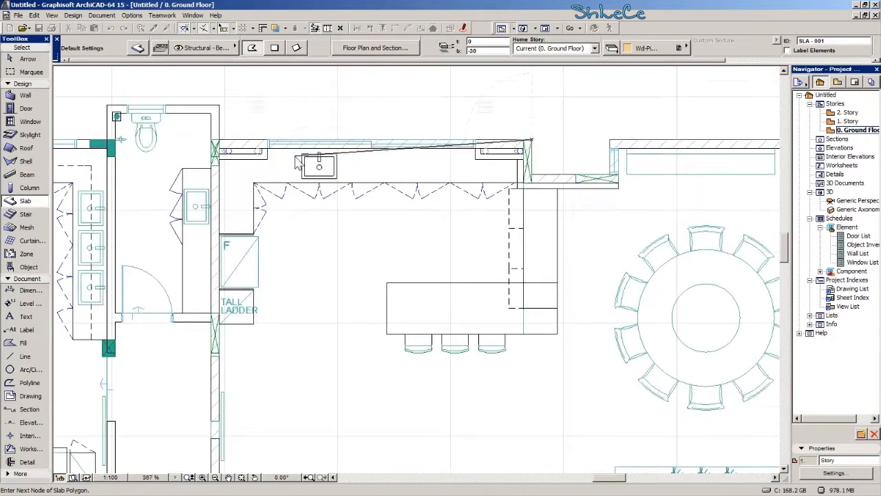
click(211, 139)
- Continue the slab outline down the partition beside the refrigerator and tall ladder to the staircase wall
middle_drag(216, 361, 247, 126)
middle_drag(243, 263, 338, 267)
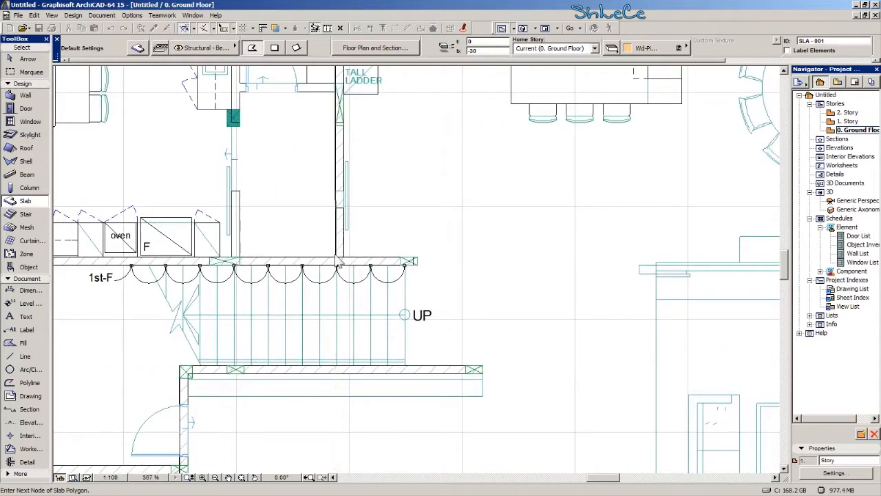
scroll(335, 258, up, 7)
click(342, 257)
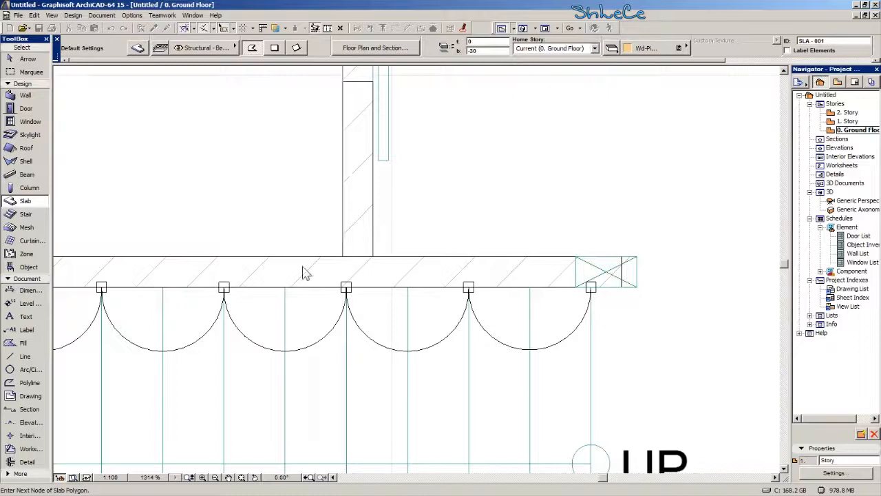
- Trace the slab outline along the staircase wall and down the wall beside the four-seat table to its lower outer corner
scroll(338, 258, down, 6)
middle_drag(285, 308, 618, 267)
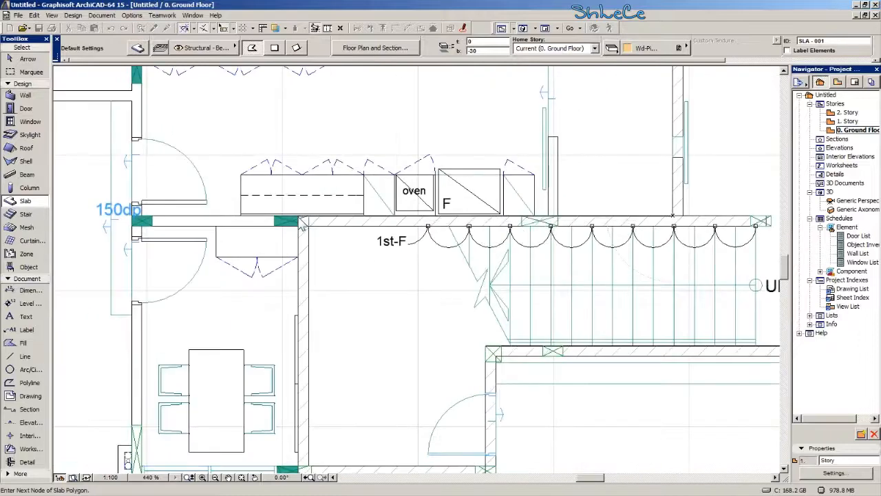
scroll(301, 227, down, 4)
scroll(303, 262, up, 8)
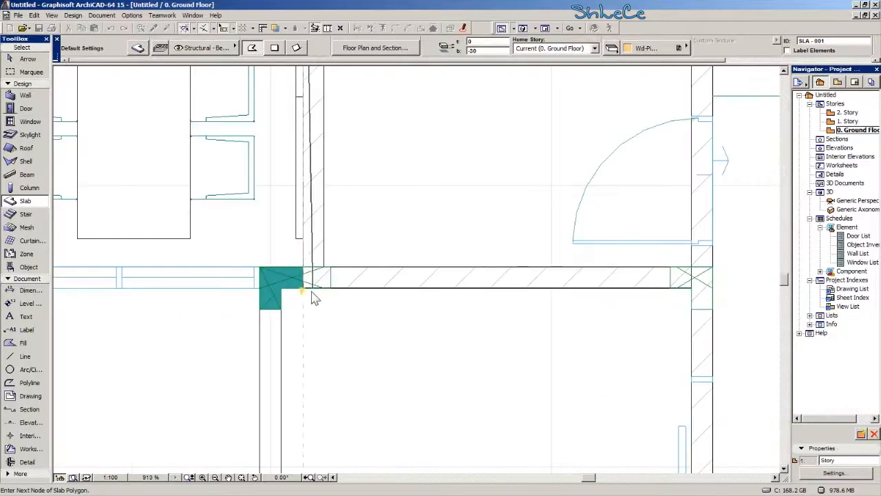
click(303, 287)
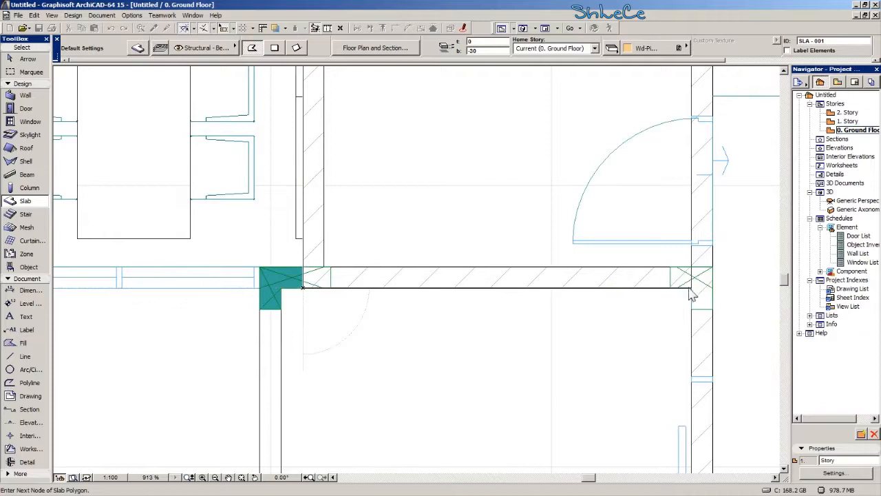
- Follow the lower cross wall with the slab outline and run it down to the corner of the entrance wall
scroll(695, 295, down, 3)
scroll(557, 310, up, 3)
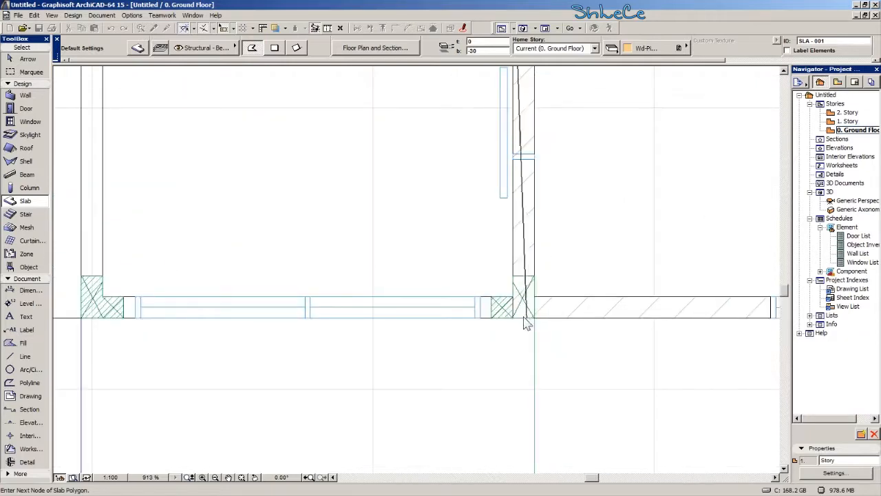
click(514, 319)
- Trace the slab outline along the double-door entrance wall and around the inside of the adjacent shaft recess
scroll(515, 321, down, 3)
middle_drag(515, 320, 120, 297)
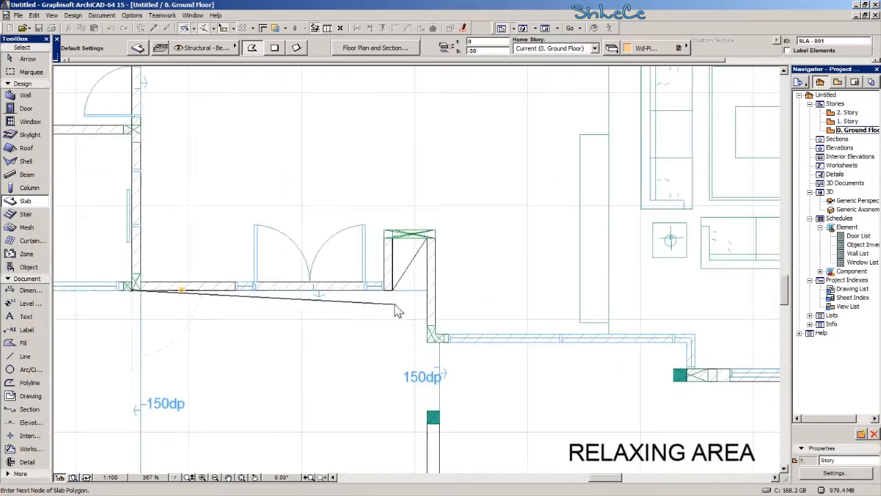
scroll(403, 298, up, 3)
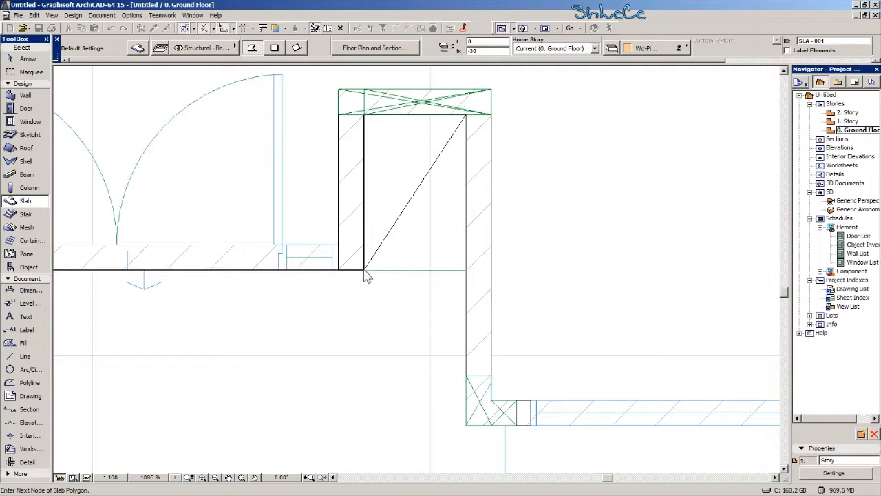
click(364, 114)
middle_drag(472, 153, 285, 163)
click(279, 125)
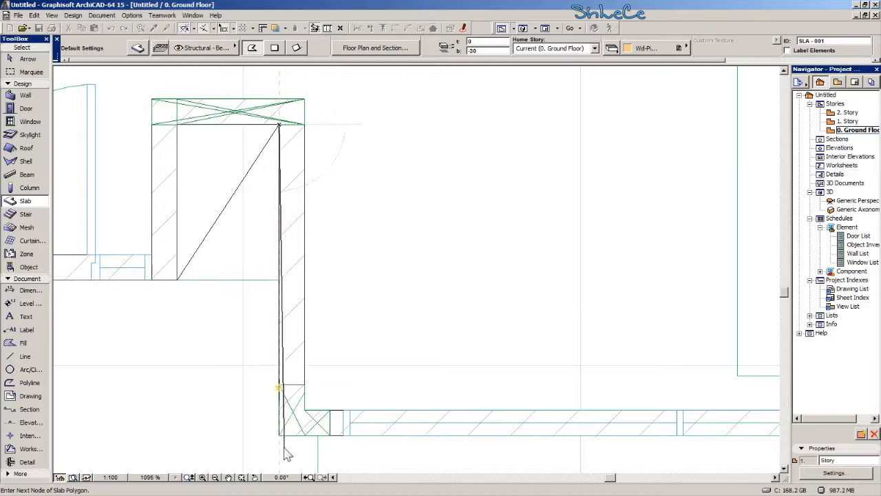
- Continue the slab outline from the shaft wall's lower corner along the glazed wall and its short return to the outer corner beside the teal column
middle_drag(285, 448, 256, 347)
click(251, 335)
scroll(410, 346, down, 3)
middle_drag(493, 357, 276, 330)
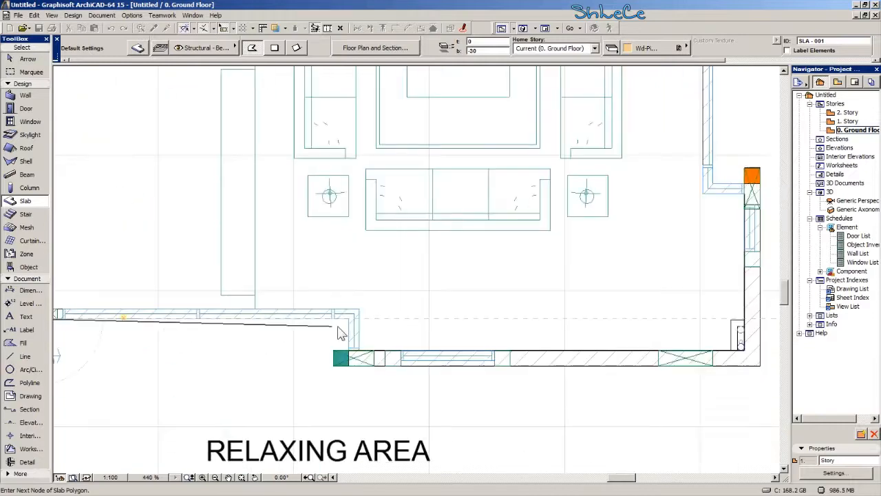
scroll(351, 325, up, 3)
scroll(347, 322, up, 3)
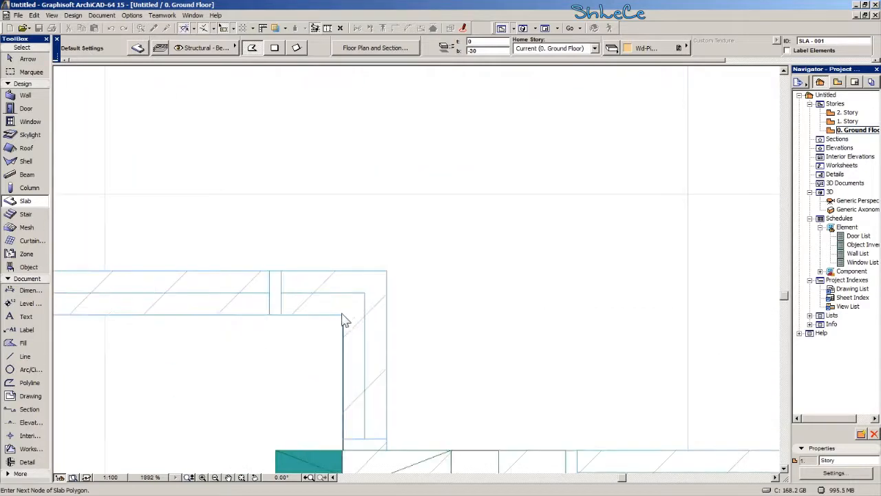
scroll(347, 322, down, 5)
scroll(315, 350, up, 4)
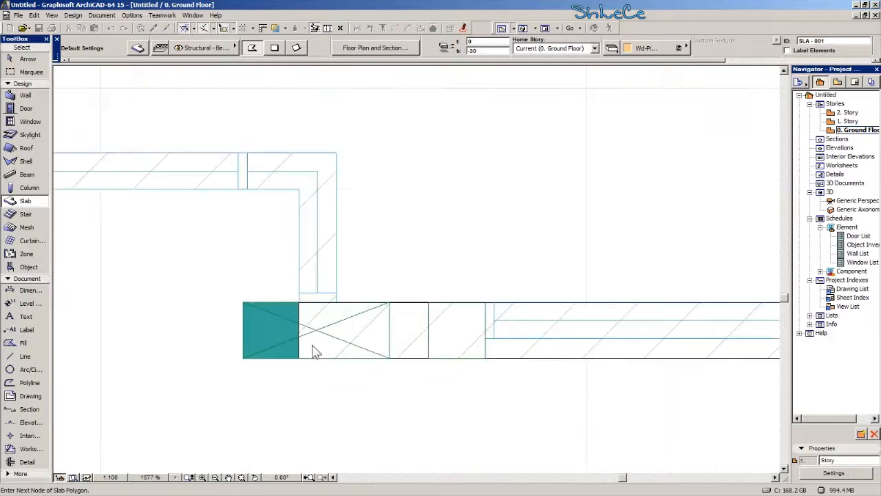
click(299, 360)
- Trace the slab outline along the lower wall's outer face to the building corner and up the side wall to the orange column
scroll(516, 332, down, 3)
middle_drag(620, 344, 385, 344)
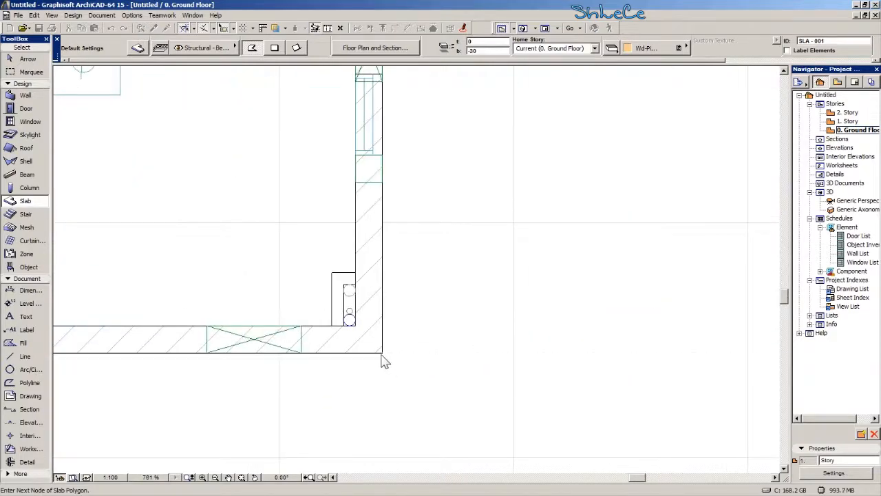
click(383, 353)
scroll(383, 291, down, 5)
scroll(382, 138, up, 7)
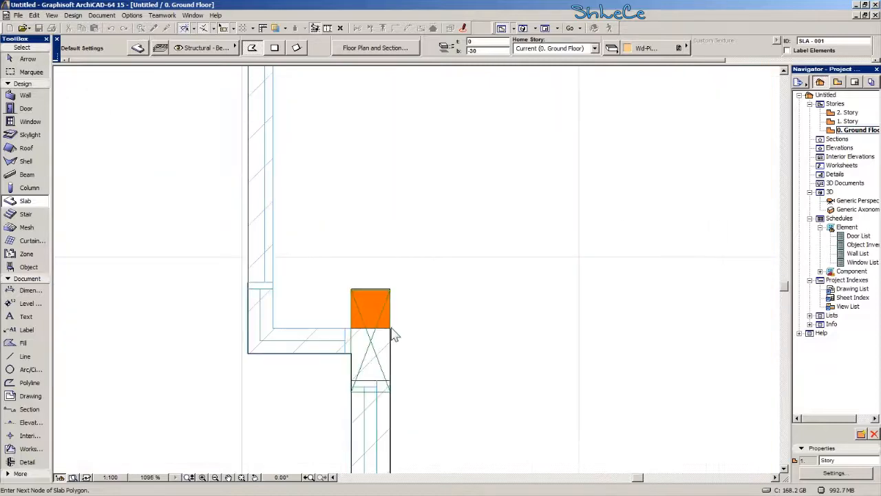
- Run the slab outline up the side window wall, around the crossed column's outer corner, and in to the base of the next wall
scroll(293, 245, down, 3)
middle_drag(290, 237, 288, 377)
scroll(283, 124, up, 2)
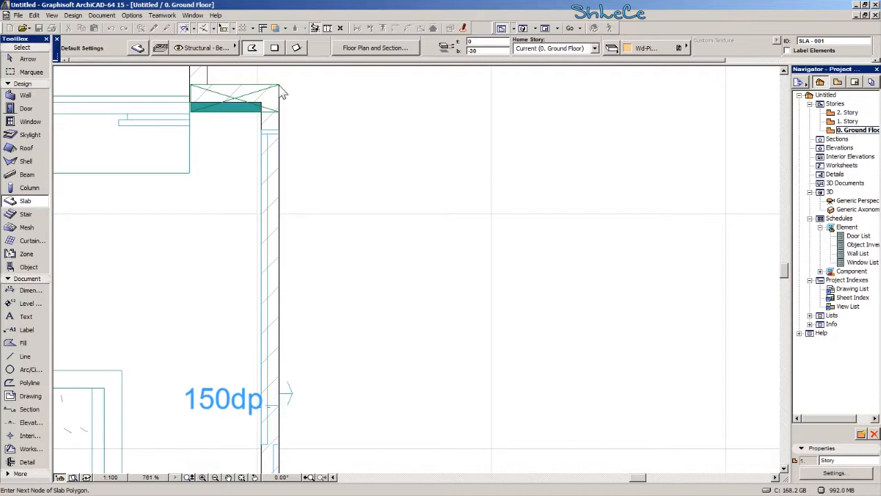
click(279, 86)
middle_drag(250, 188, 341, 348)
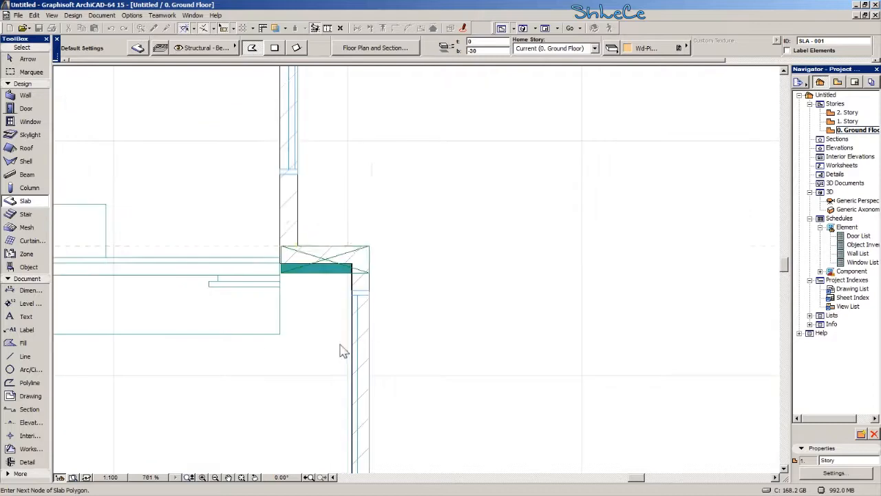
click(298, 247)
- Close the slab outline at the outer wall corner near the dining table and view the model in the generic 3D perspective
scroll(307, 221, down, 2)
middle_drag(307, 97, 334, 226)
middle_drag(338, 69, 365, 194)
scroll(366, 194, up, 2)
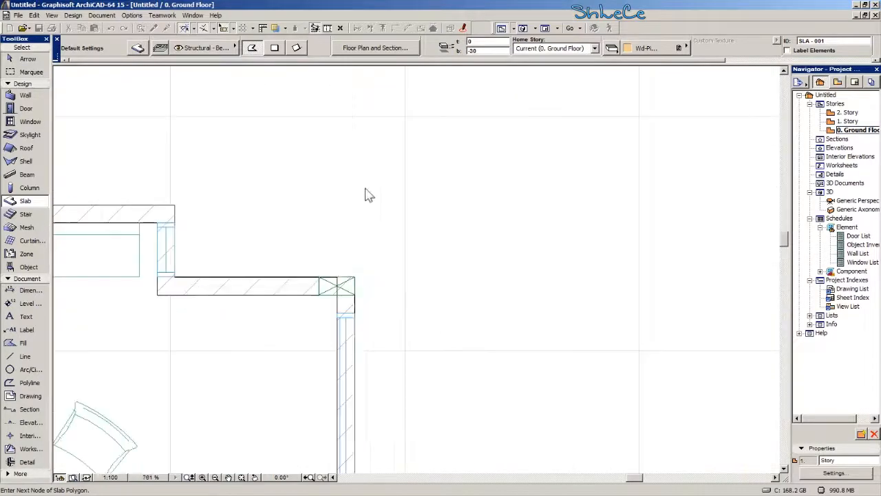
click(356, 277)
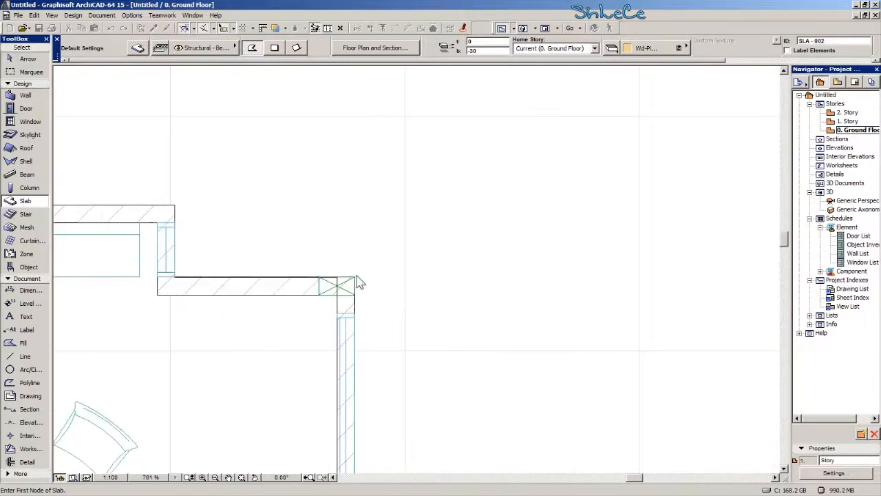
double_click(858, 200)
shift+middle_drag(417, 331, 455, 372)
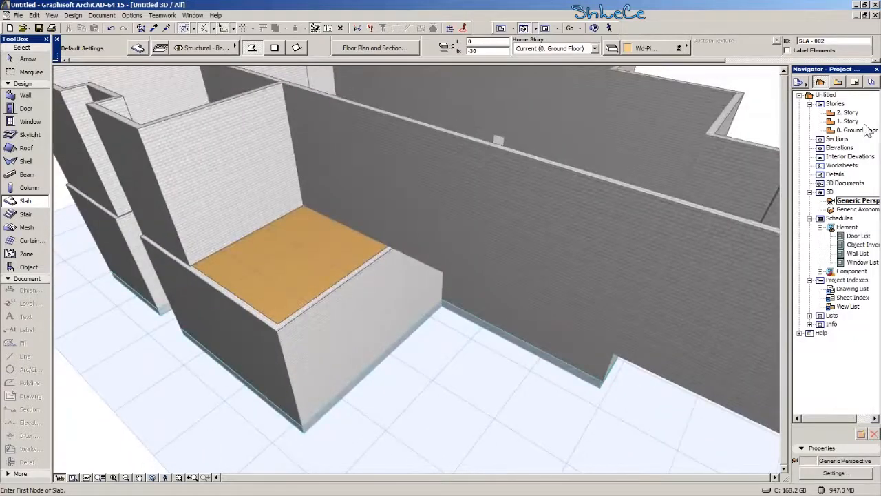
- Copy the ground floor slab and paste it into 1. Story using the Original Location option
double_click(866, 130)
click(27, 58)
middle_drag(285, 399, 532, 247)
click(428, 192)
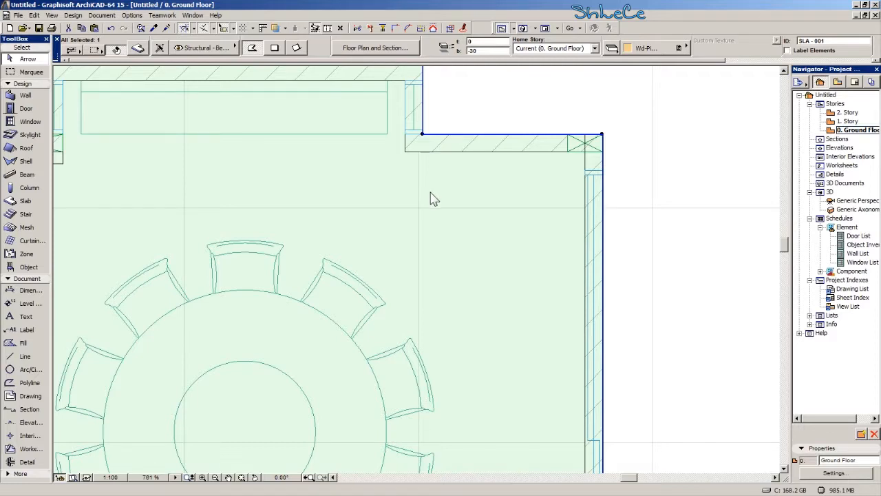
double_click(848, 121)
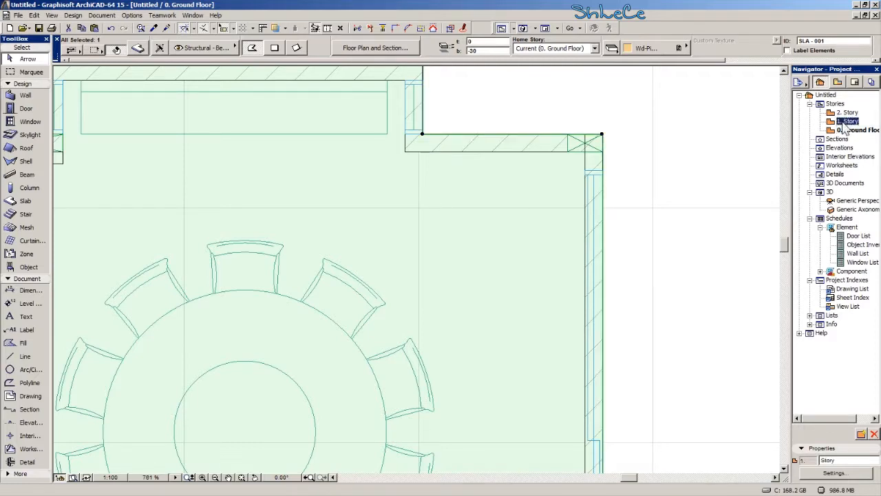
middle_drag(520, 298, 511, 277)
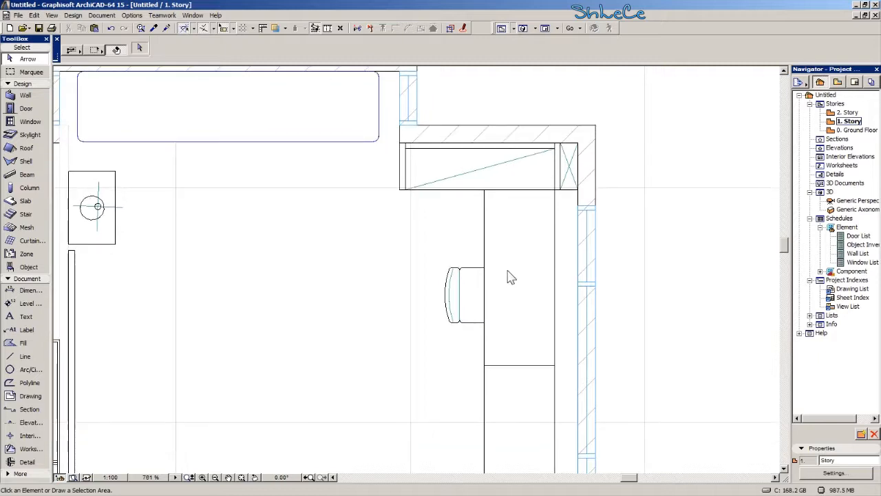
key(ctrl+v)
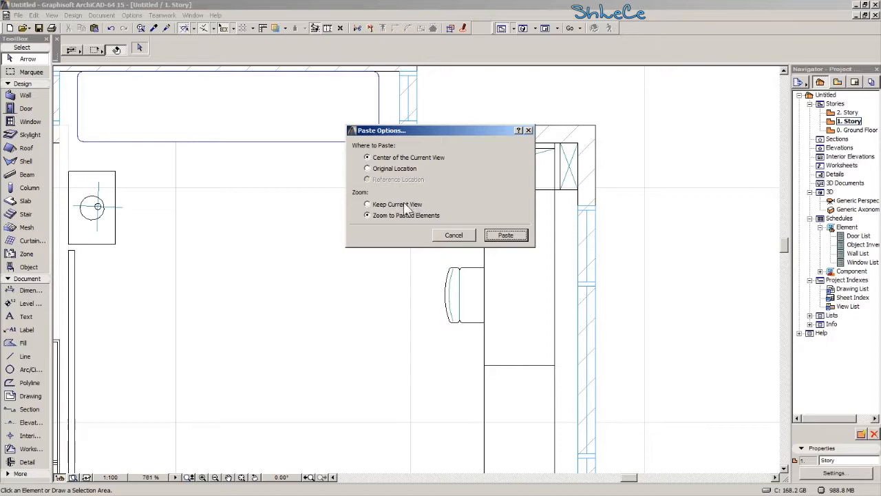
click(410, 169)
click(505, 236)
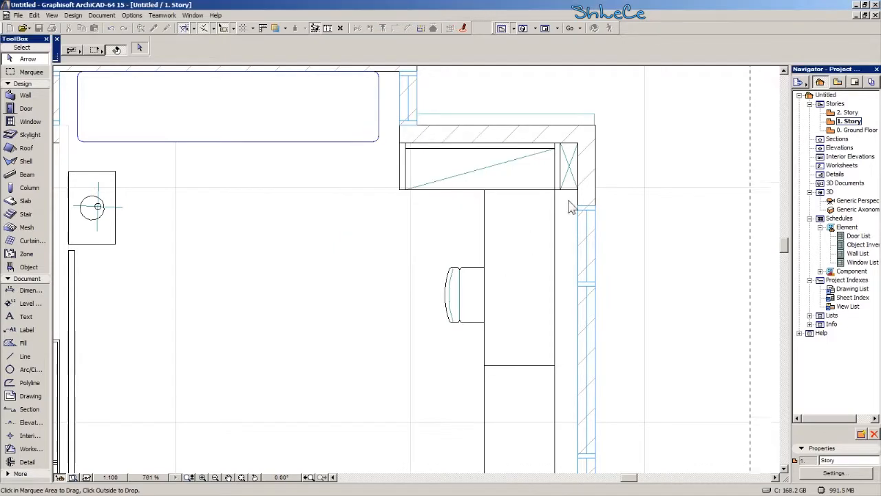
- Align the pasted slab's outer corner with the outer wall corner beside the study desk on 1. Story and place it there
scroll(571, 202, down, 2)
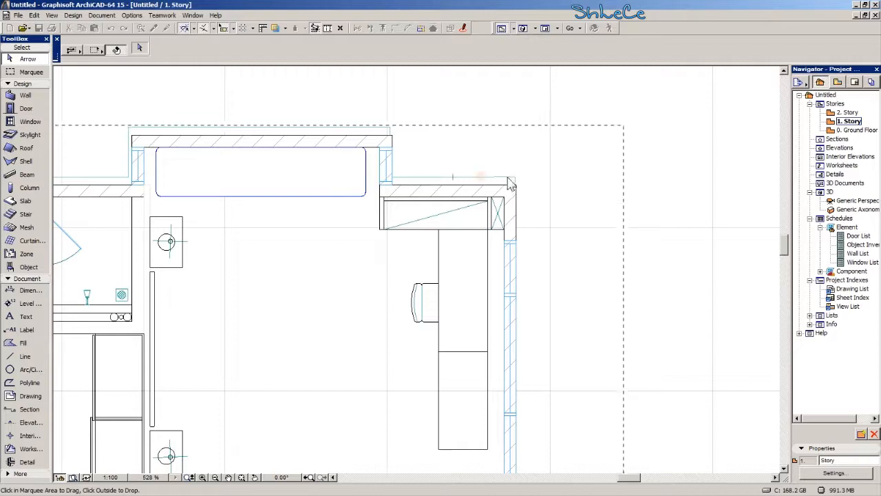
scroll(522, 198, up, 5)
scroll(541, 198, up, 2)
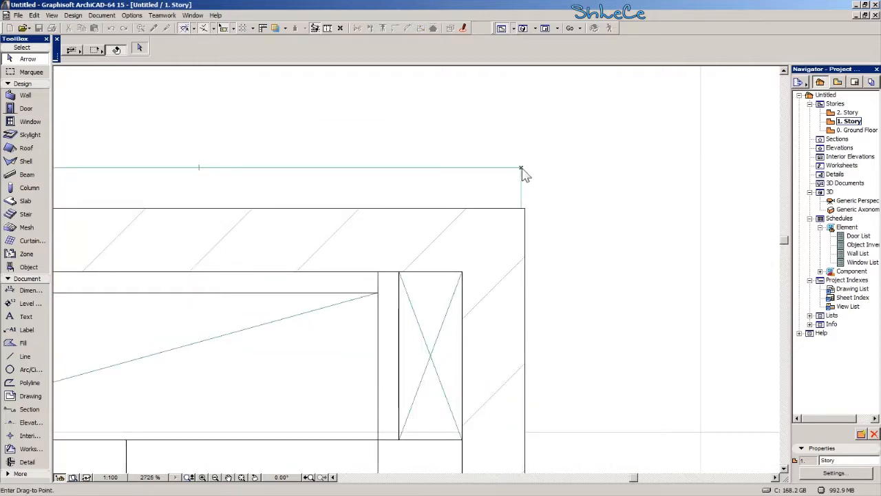
click(525, 209)
scroll(536, 219, down, 6)
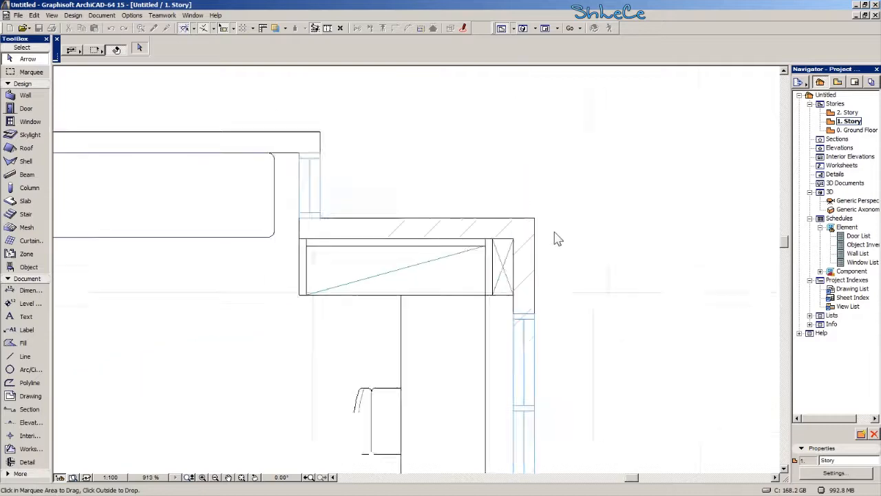
middle_drag(558, 234, 511, 209)
middle_drag(661, 258, 402, 334)
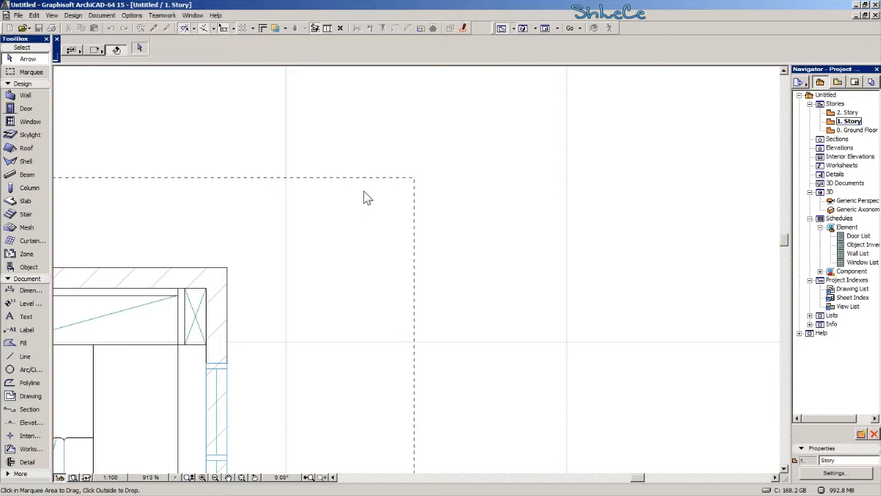
click(517, 211)
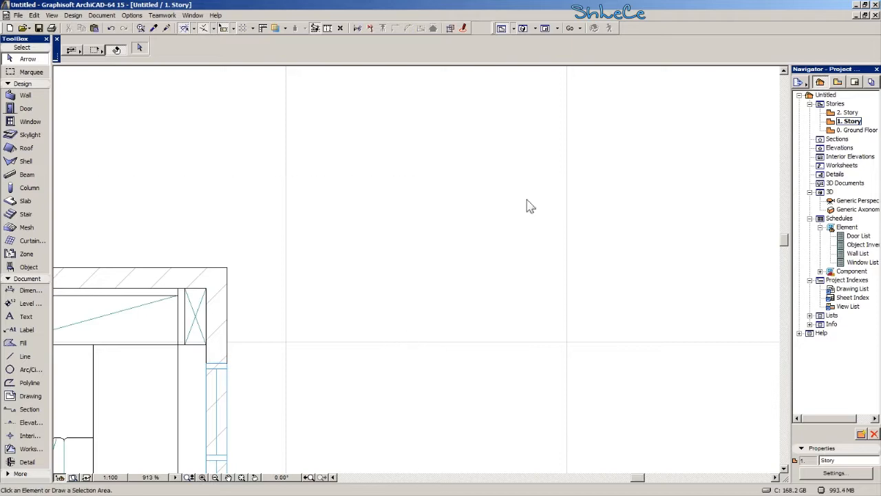
- Select the 1. Story slab in the 3D perspective and set its bottom elevation to 340
double_click(857, 200)
mouse_move(475, 285)
shift+middle_down()
mouse_move(369, 317)
mouse_move(366, 297)
mouse_move(460, 272)
mouse_move(461, 216)
mouse_move(398, 277)
mouse_move(598, 287)
mouse_move(560, 302)
mouse_move(543, 284)
mouse_move(462, 285)
shift+middle_up()
scroll(389, 319, down, 1)
scroll(546, 290, up, 2)
click(435, 271)
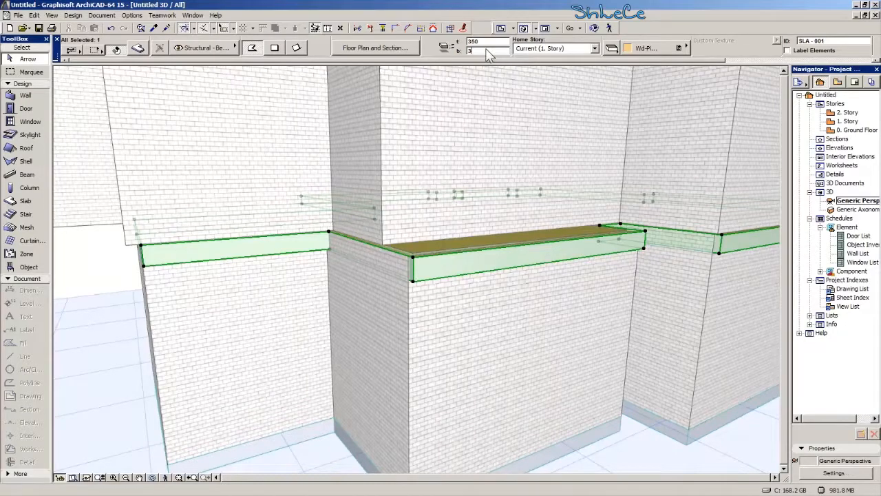
key(Return)
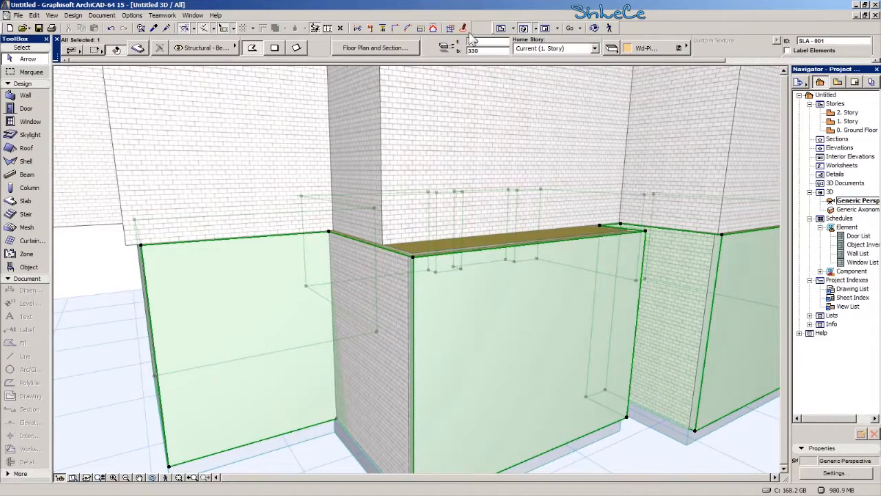
key(Return)
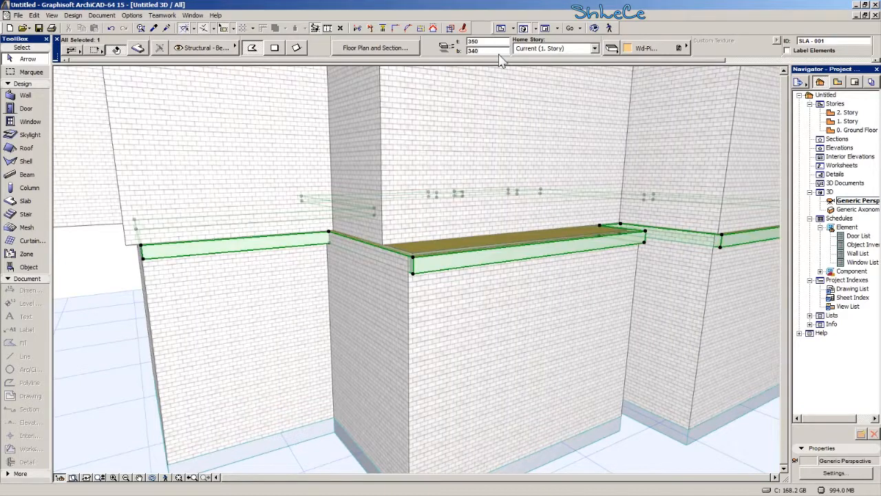
key(Return)
- Inspect the 1. Story slab's edges against the exterior walls from several sides of the building in 3D
middle_drag(551, 283, 626, 399)
middle_drag(577, 365, 475, 226)
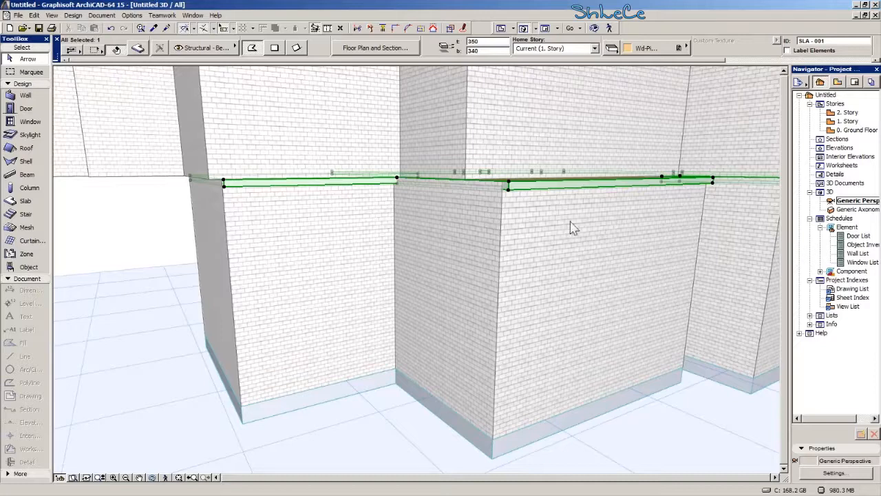
middle_drag(494, 238, 513, 252)
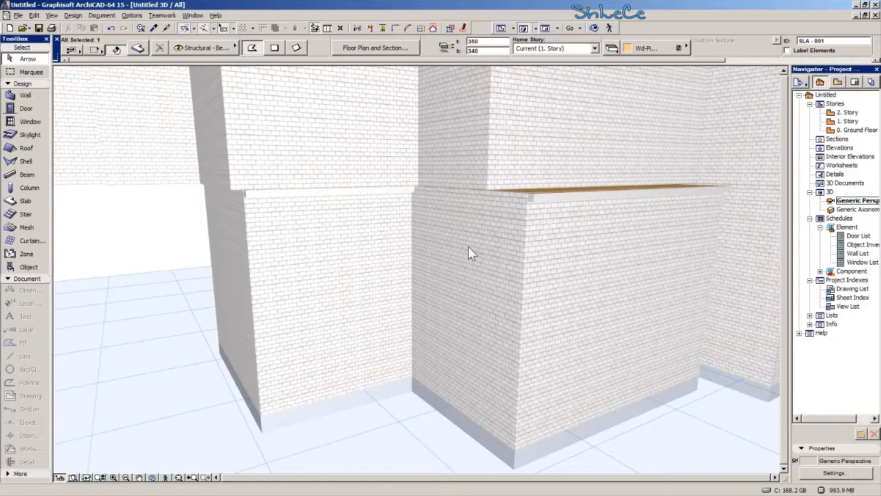
scroll(341, 255, down, 1)
middle_drag(460, 264, 364, 255)
scroll(476, 254, down, 1)
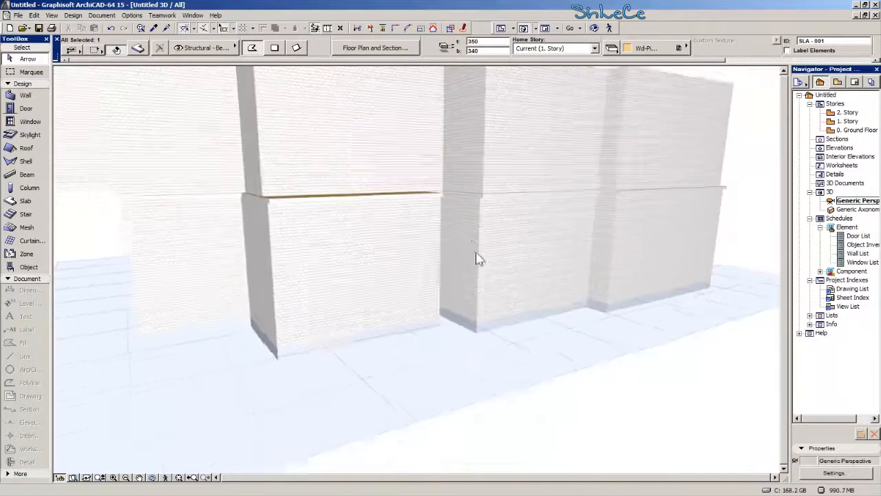
middle_drag(476, 254, 563, 324)
shift+middle_drag(499, 284, 541, 320)
shift+middle_drag(315, 319, 528, 205)
shift+middle_drag(522, 158, 476, 316)
shift+middle_drag(373, 330, 391, 318)
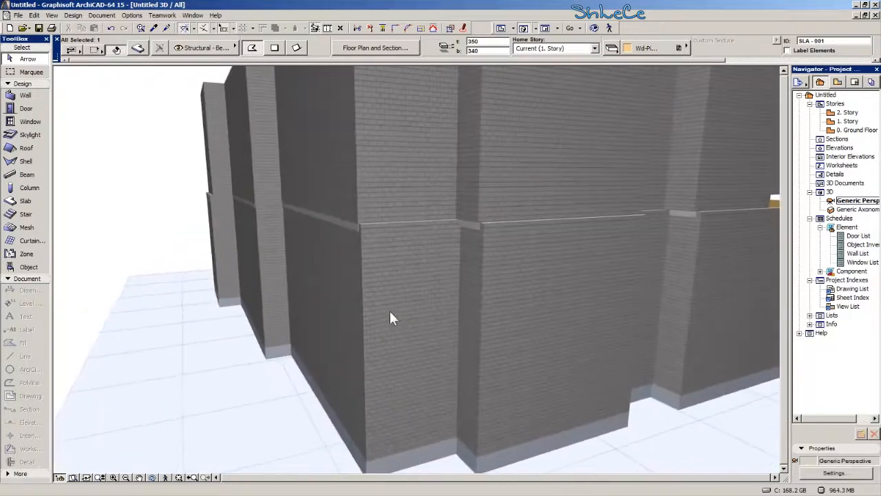
shift+middle_drag(418, 281, 421, 265)
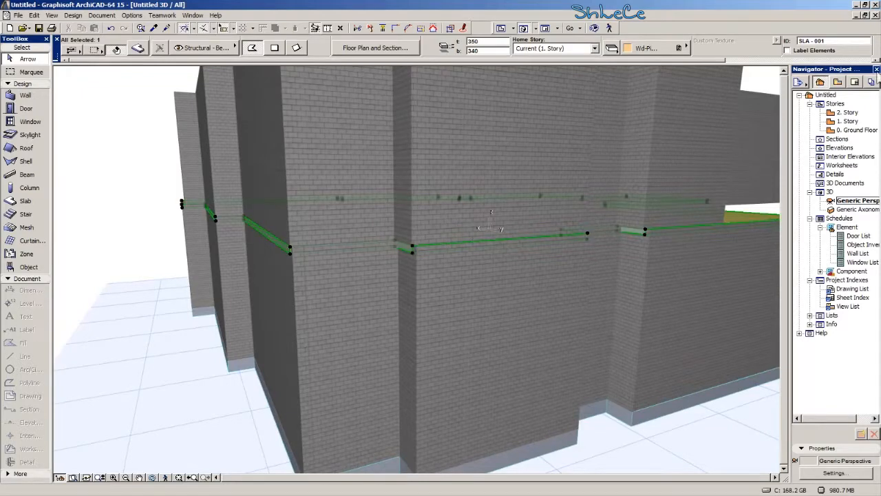
- Move the 1. Story slab's corner node beside the study desk to the inner corner of the exterior wall in the floor plan
double_click(851, 122)
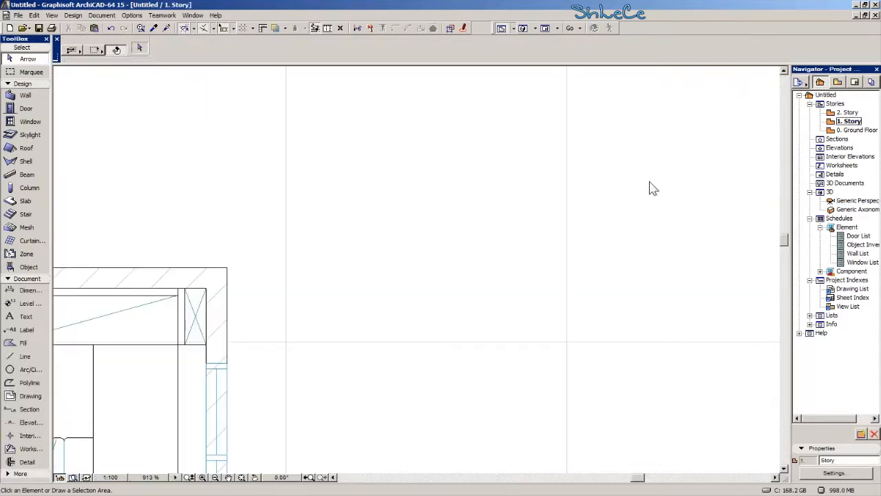
middle_drag(318, 247, 538, 90)
middle_drag(234, 351, 424, 224)
click(326, 211)
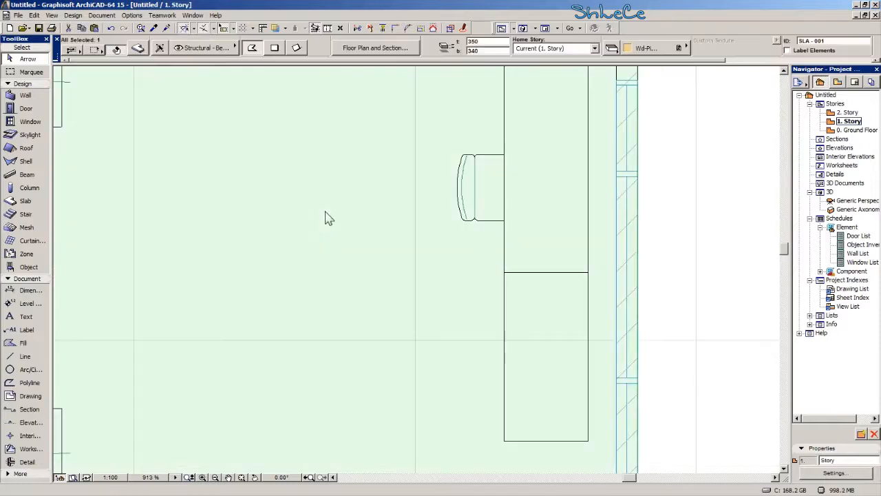
scroll(333, 215, down, 1)
middle_drag(335, 216, 340, 279)
middle_drag(515, 155, 514, 177)
scroll(549, 135, up, 3)
middle_drag(549, 135, 522, 250)
scroll(511, 277, up, 5)
scroll(497, 237, up, 6)
scroll(495, 219, down, 8)
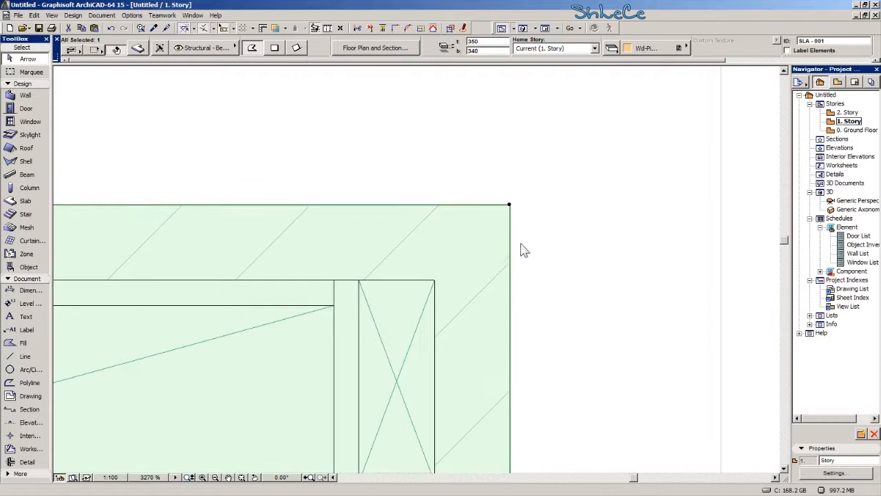
click(510, 204)
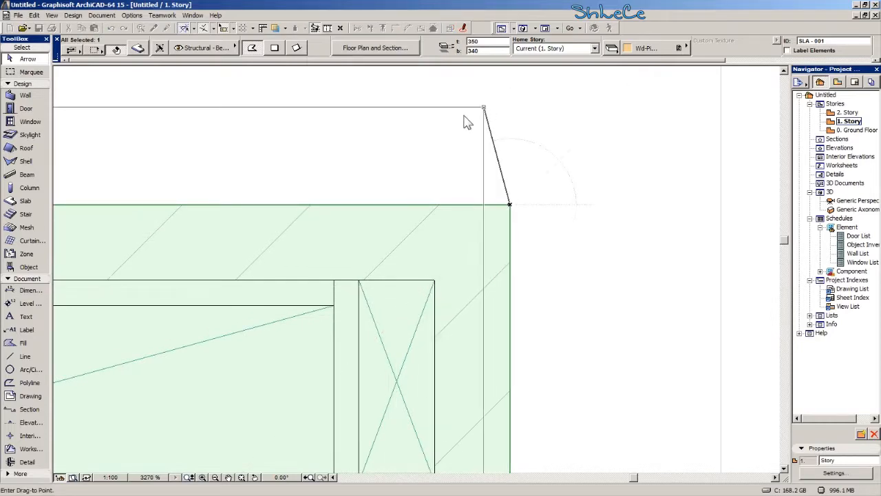
click(435, 280)
- Move the slab node at the junction with the projecting bay to the inner corner of the adjoining wall
scroll(426, 295, down, 3)
middle_drag(139, 281, 380, 260)
scroll(383, 267, up, 4)
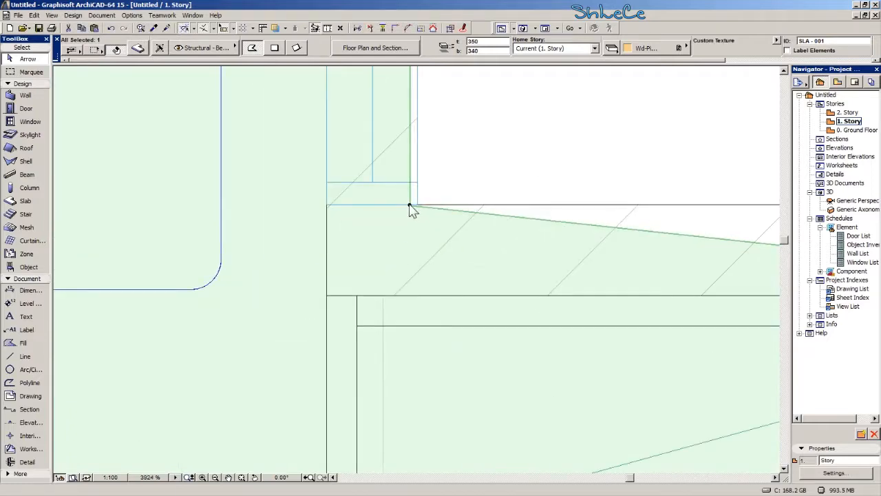
click(410, 205)
click(327, 295)
- Move the slab node at the projecting bay's outer corner to the inner corner of the bay's walls
middle_drag(344, 169, 441, 398)
scroll(441, 398, down, 4)
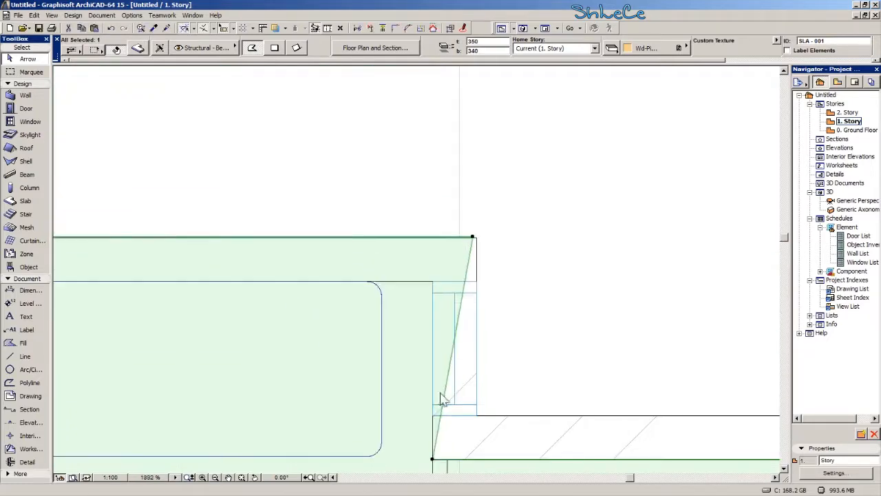
click(473, 239)
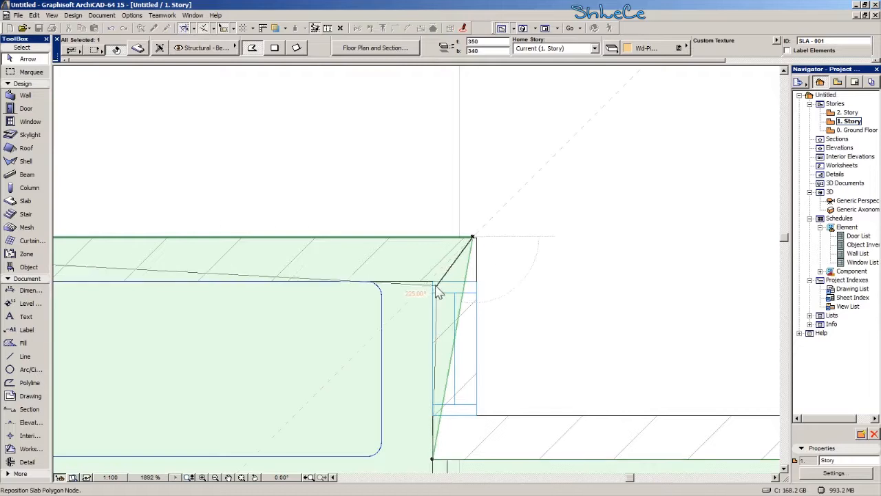
click(433, 284)
- Move the slab node at the bay's opposite outer corner, toward Bath 3, to the inner wall corner
scroll(680, 303, down, 3)
scroll(486, 284, up, 4)
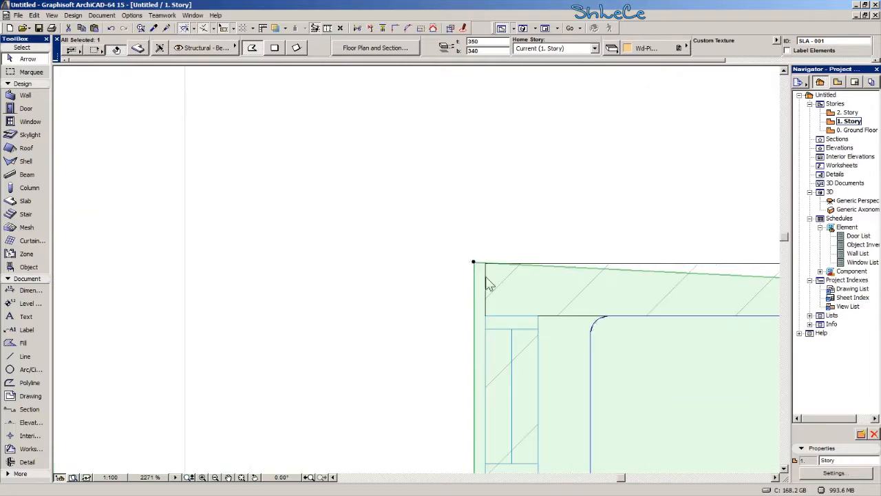
click(474, 262)
middle_drag(474, 261, 405, 150)
scroll(429, 203, down, 4)
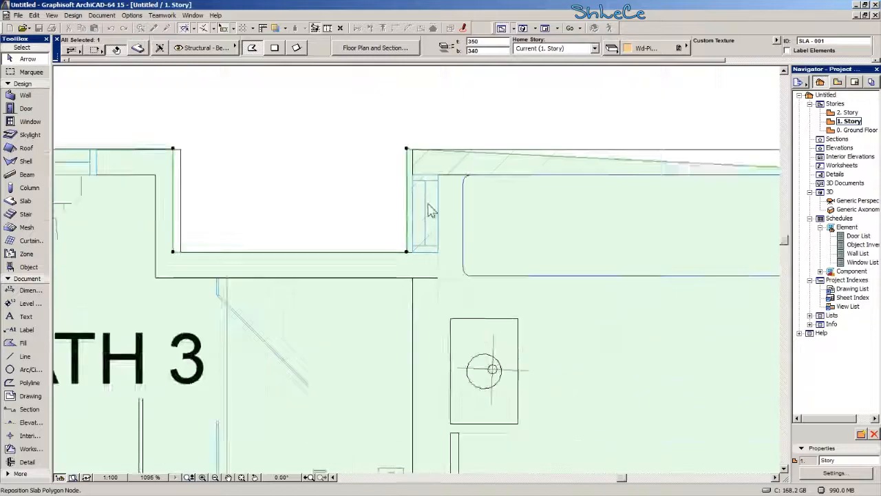
scroll(434, 238, up, 5)
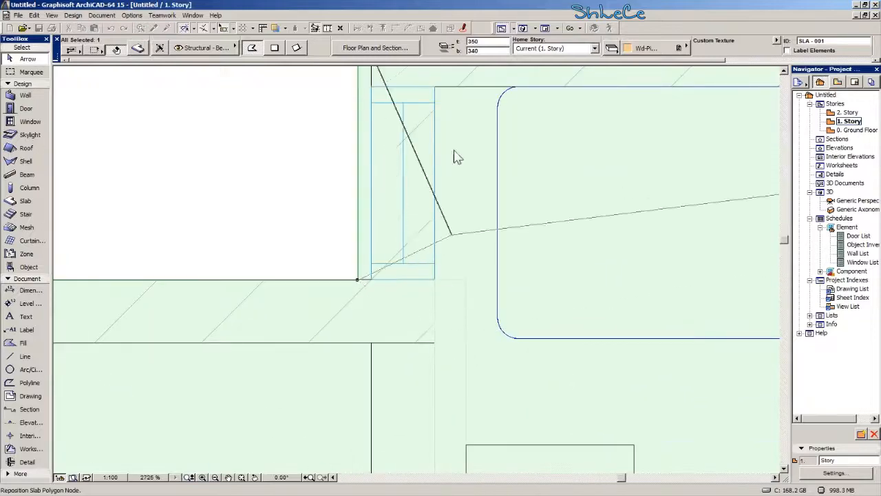
middle_drag(437, 182, 393, 246)
click(390, 155)
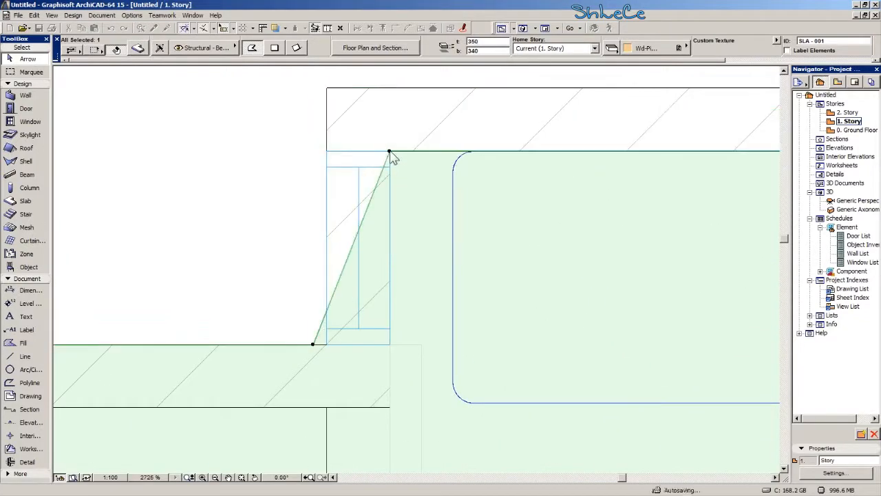
- Move the two slab nodes at the base of the recess between the bay and Bath 3 onto the interior wall corners
click(313, 345)
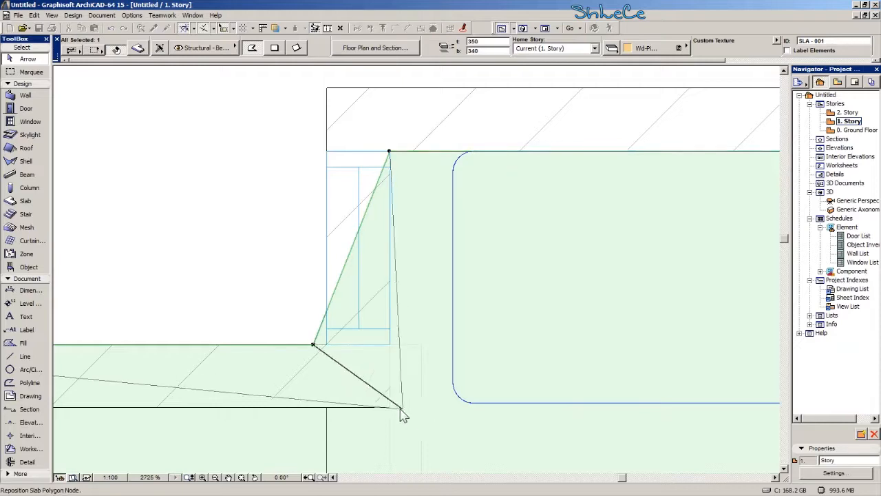
click(389, 406)
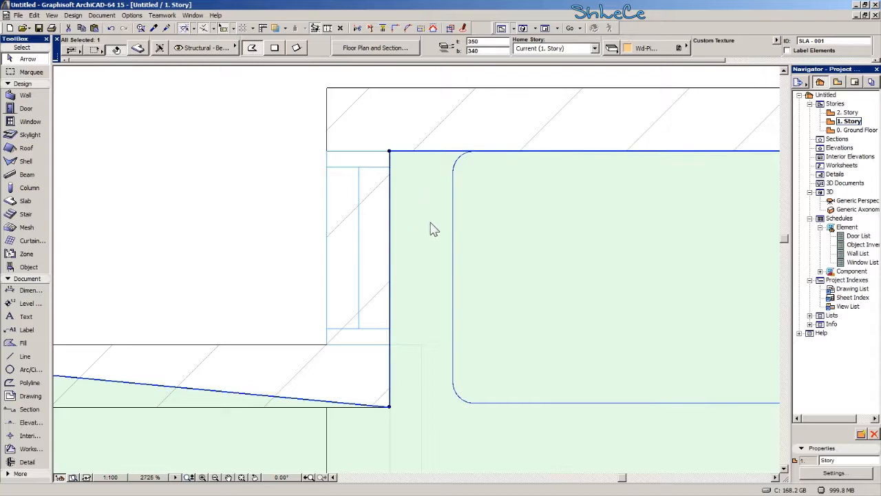
middle_drag(391, 281, 579, 234)
middle_drag(175, 364, 631, 347)
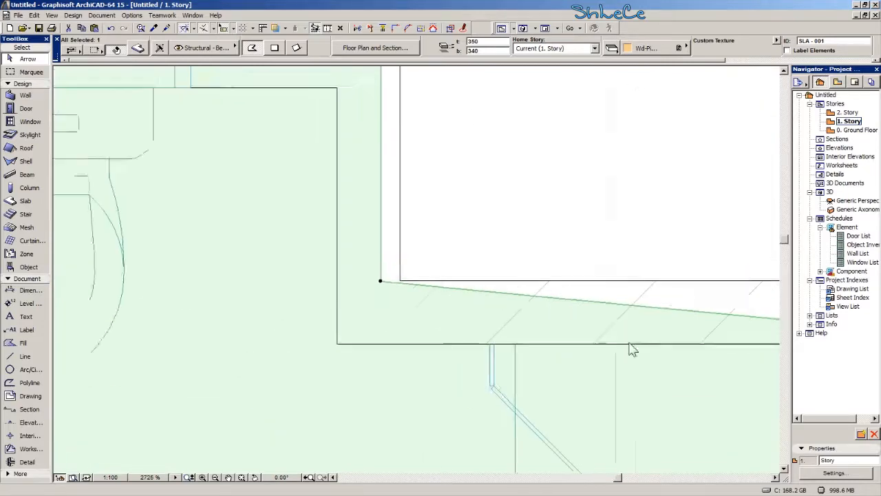
middle_drag(348, 300, 368, 315)
drag(400, 295, 357, 357)
- Move the slab node at Bath 3's outer corner beside the recess to the inner corner of its walls
scroll(371, 241, down, 2)
middle_drag(372, 241, 416, 346)
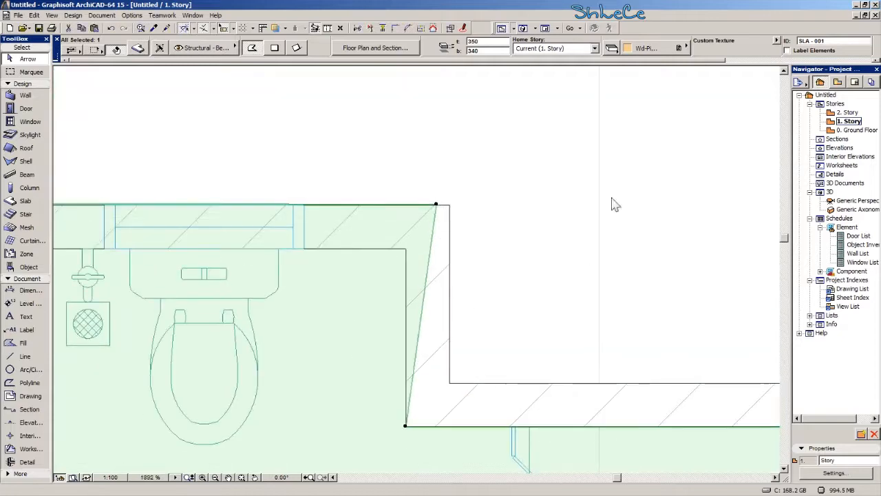
drag(436, 205, 406, 249)
- Move the slab node at Bath 4's exterior corner to the inner corner of its walls
scroll(346, 328, down, 2)
middle_drag(150, 332, 520, 297)
middle_drag(324, 273, 632, 299)
scroll(182, 262, up, 4)
drag(344, 226, 412, 271)
- Move the slab node from Bath 4's corner to the inner corner of Bath 3 at the wall separating the two baths
scroll(412, 270, down, 4)
middle_drag(416, 362, 343, 213)
scroll(343, 213, down, 5)
middle_drag(366, 336, 313, 226)
scroll(338, 324, down, 2)
middle_drag(302, 407, 326, 384)
middle_drag(354, 181, 353, 214)
scroll(353, 213, up, 1)
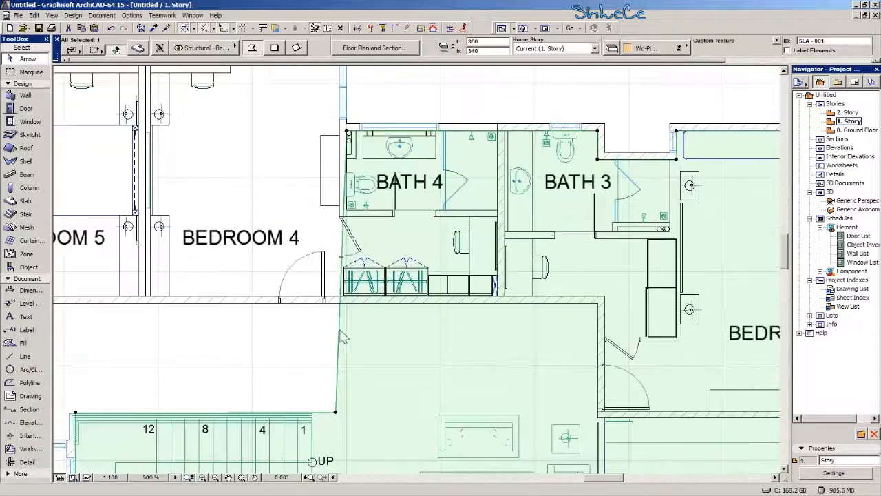
middle_drag(336, 344, 504, 359)
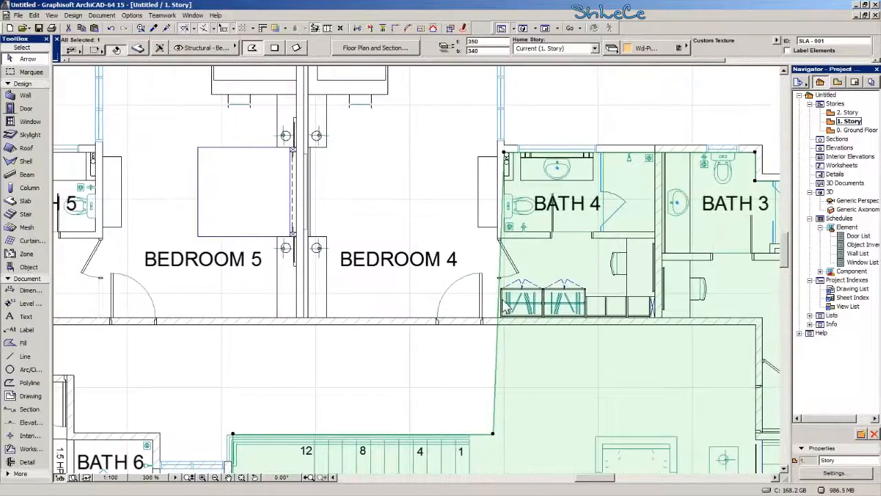
middle_drag(505, 305, 331, 298)
scroll(389, 162, up, 2)
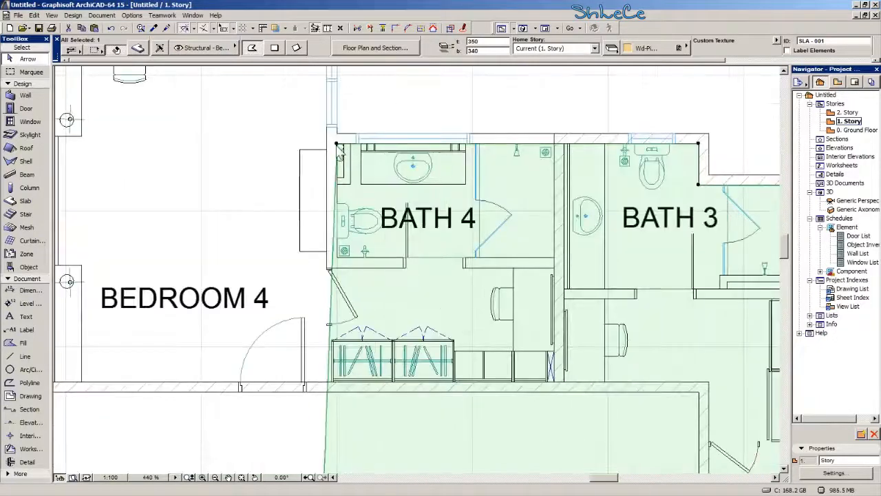
click(337, 144)
scroll(571, 154, up, 5)
click(562, 115)
- Add a slab node on the diagonal edge and place it on the corridor wall face in line with the Bath 3 wall
scroll(562, 115, down, 5)
middle_drag(536, 334, 412, 243)
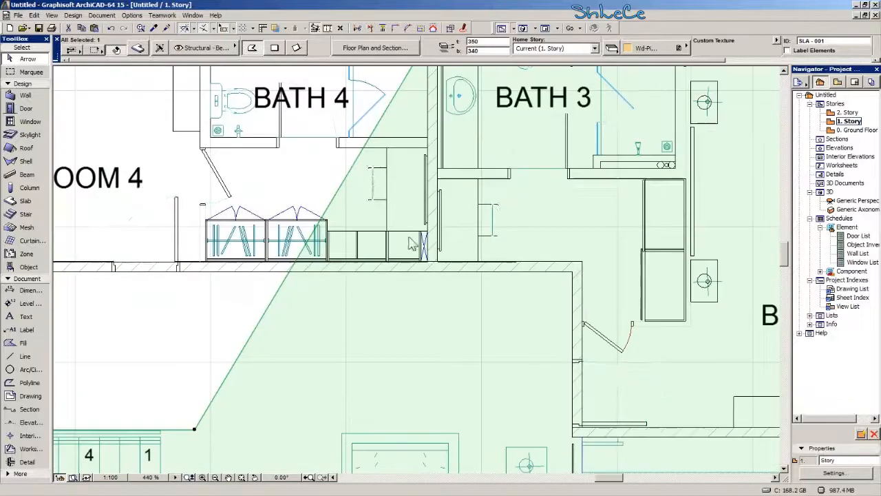
click(262, 316)
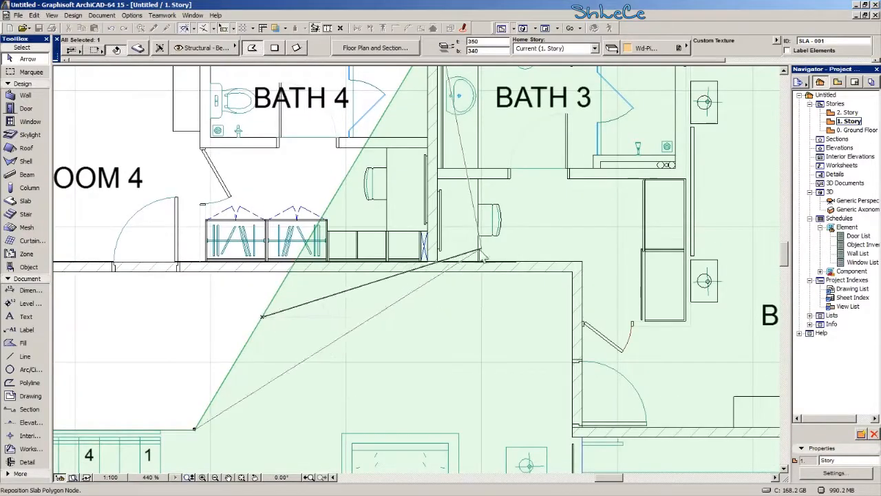
scroll(456, 248, up, 8)
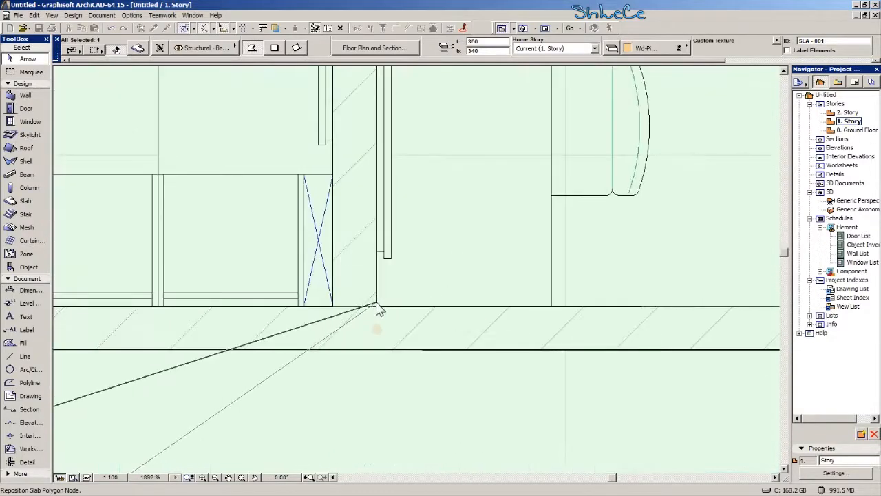
click(376, 352)
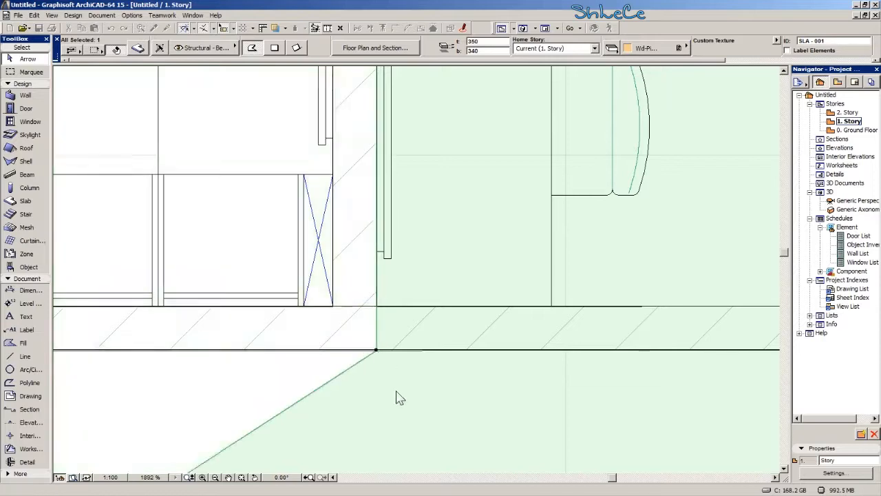
- Move the slab node above the stair to the corridor's far end corner beside the Bedroom 7 door
scroll(386, 358, down, 9)
middle_drag(511, 266, 547, 265)
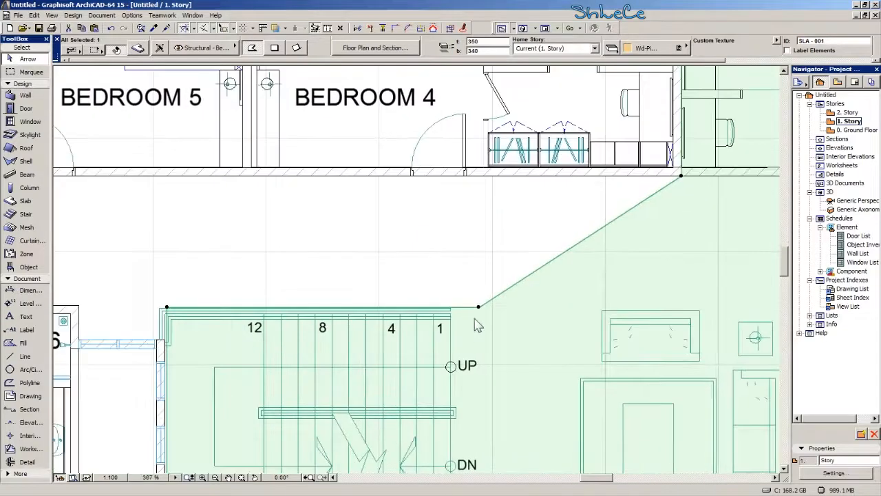
click(478, 308)
scroll(335, 250, down, 4)
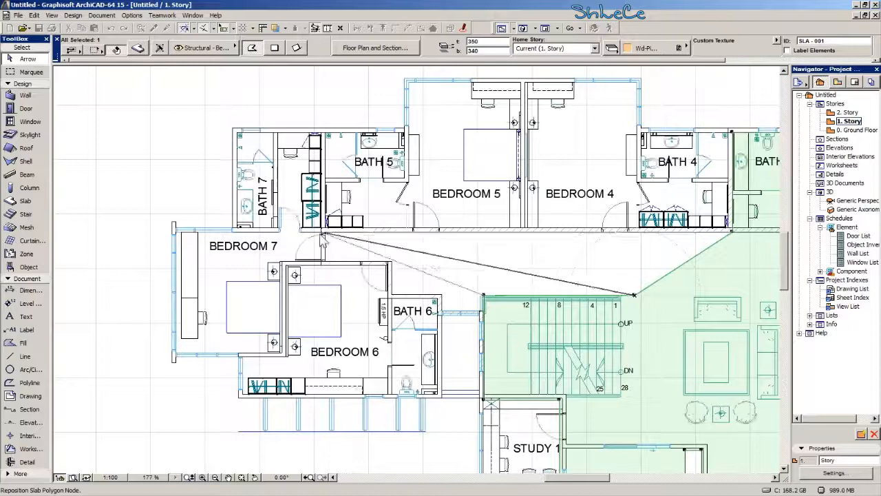
scroll(339, 239, up, 5)
click(331, 229)
- Add slab nodes at the corridor end's other corner and at the wall corner beside the Bedroom 6 door
scroll(324, 231, down, 5)
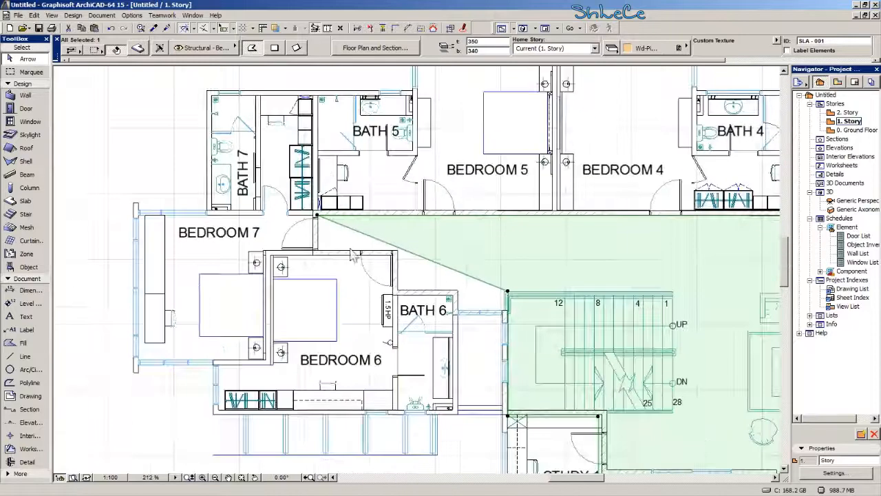
click(420, 257)
scroll(318, 219, up, 5)
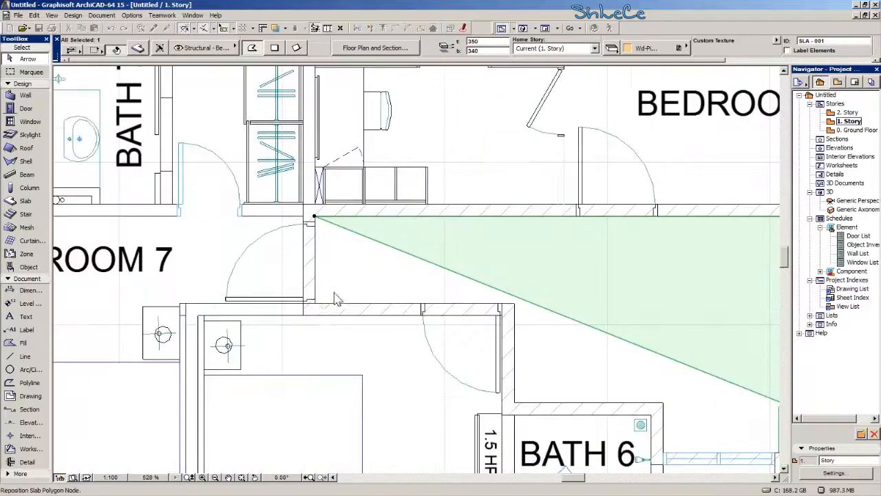
click(315, 304)
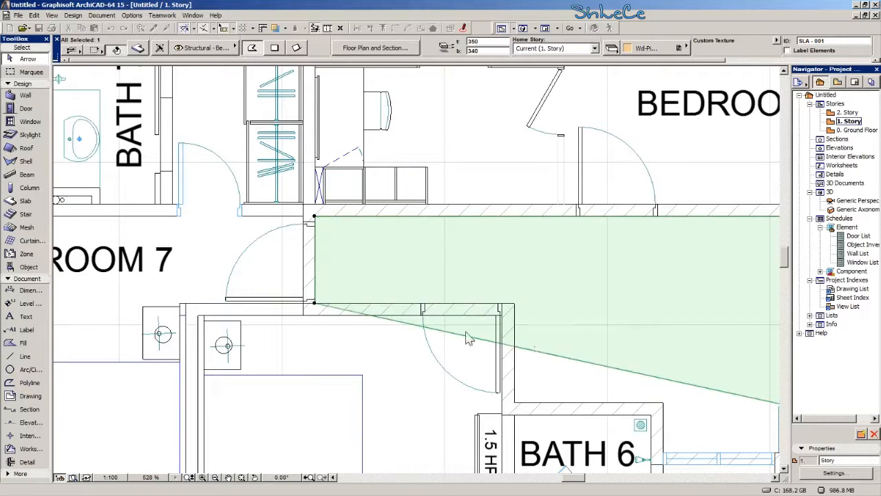
click(529, 350)
click(515, 303)
- Add slab nodes at the inner corner where the Bedroom 6 wall meets Bath 6 and at Bath 6's outer wall corner
middle_drag(551, 347, 454, 278)
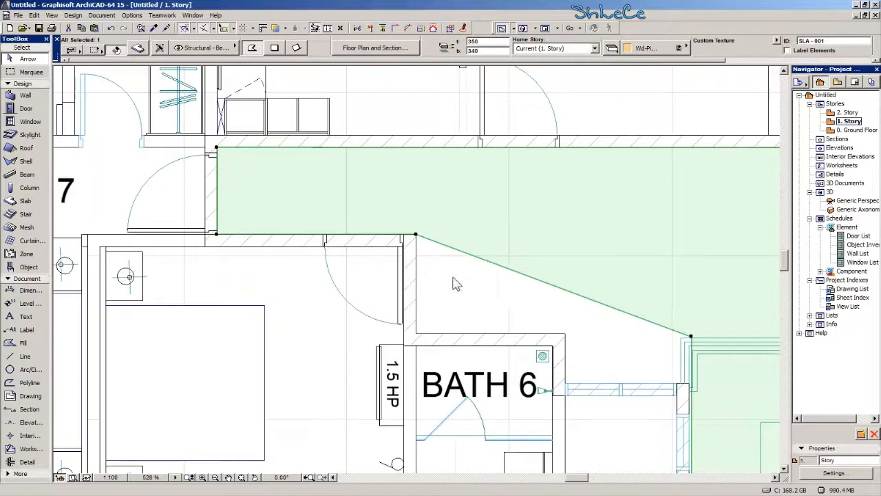
click(484, 260)
click(416, 333)
middle_drag(485, 322, 324, 255)
scroll(418, 252, up, 3)
click(412, 279)
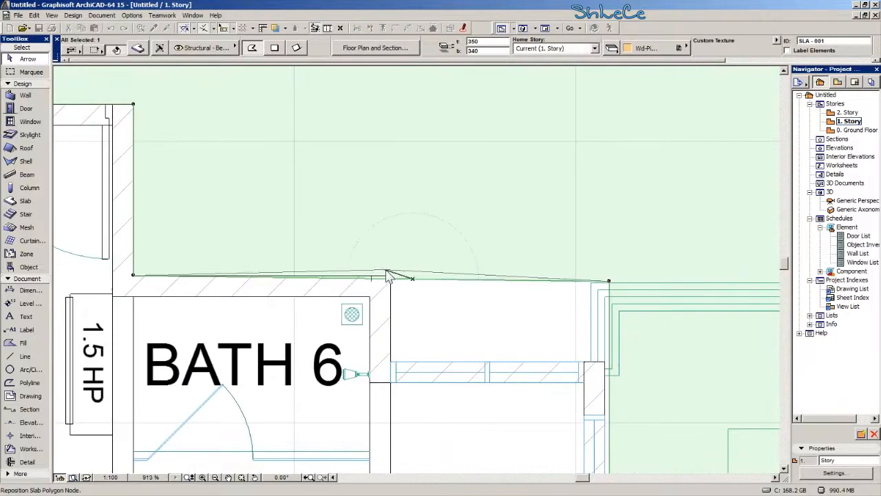
click(391, 277)
- Reselect the slab and add a node where the Bath 6 wall meets the window wall beside the stair
click(453, 289)
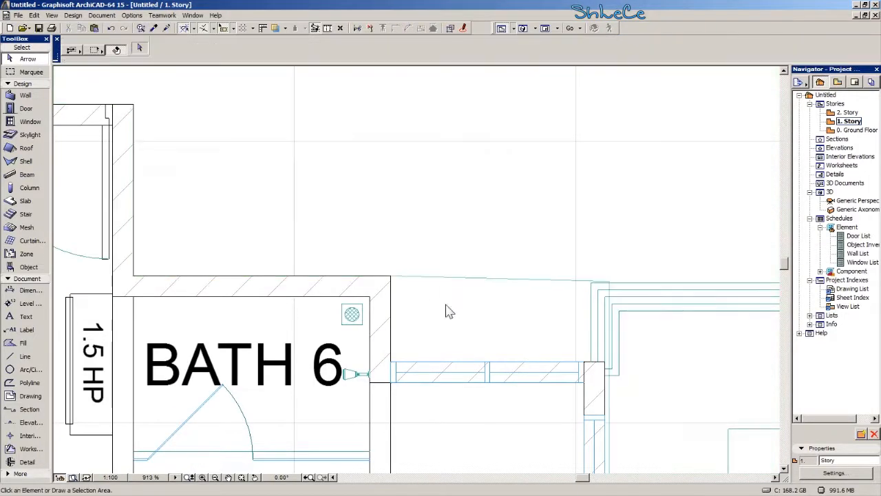
click(440, 278)
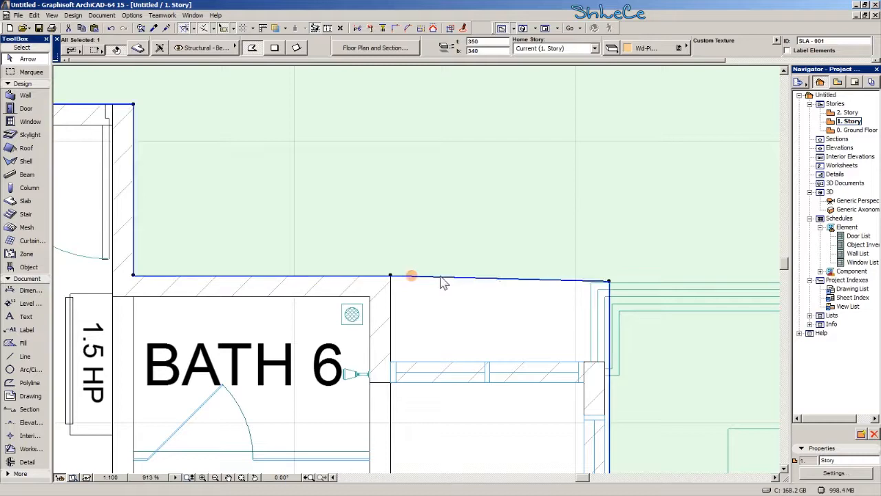
click(445, 284)
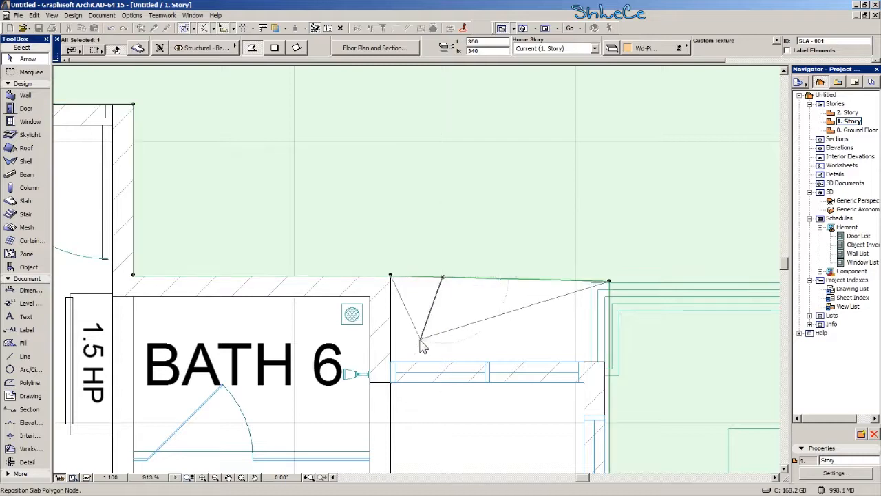
click(391, 361)
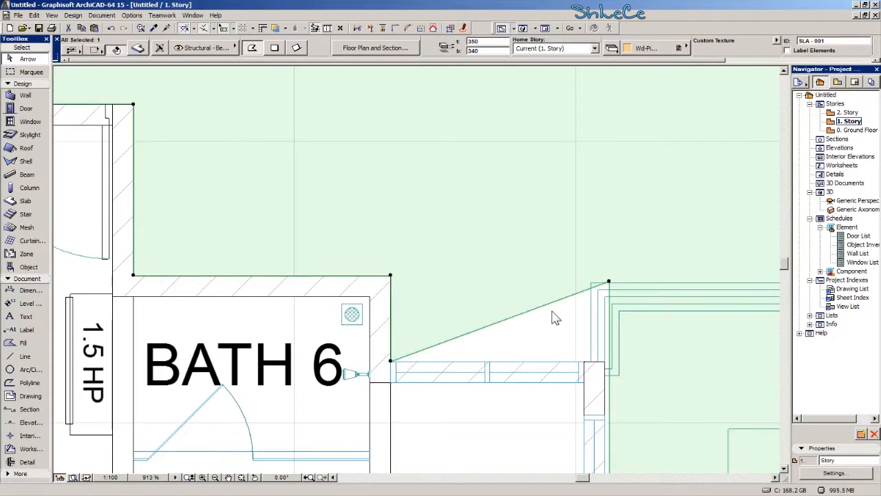
- Add a slab node at the window wall's corner beside the stair and move the neighbouring stair corner node onto it
middle_drag(562, 310, 394, 236)
scroll(454, 245, down, 4)
middle_drag(460, 259, 340, 217)
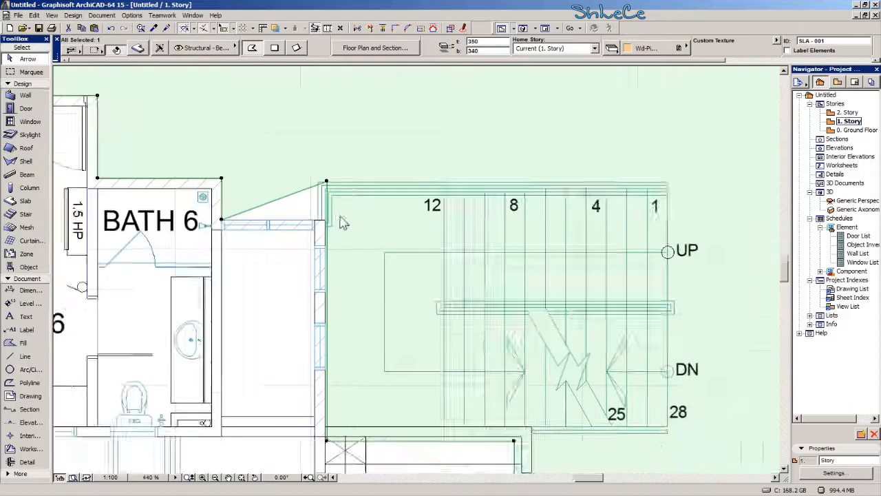
scroll(318, 194, up, 5)
key(Escape)
click(263, 192)
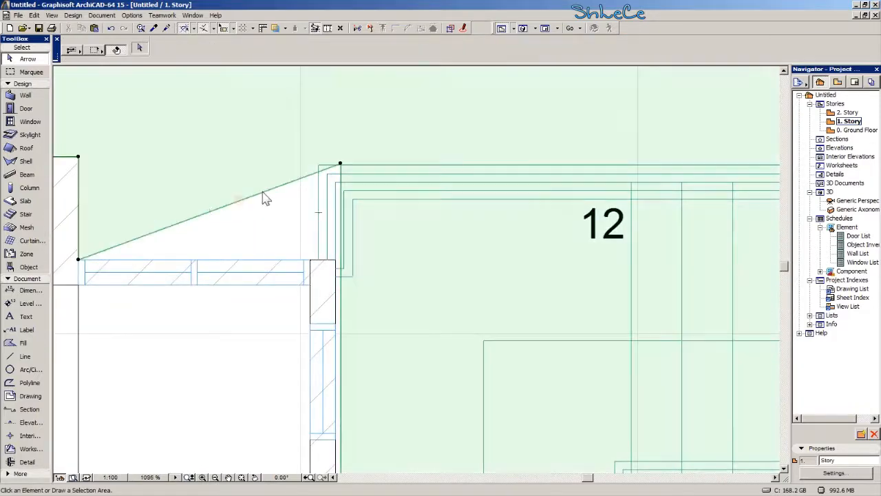
click(264, 192)
click(335, 259)
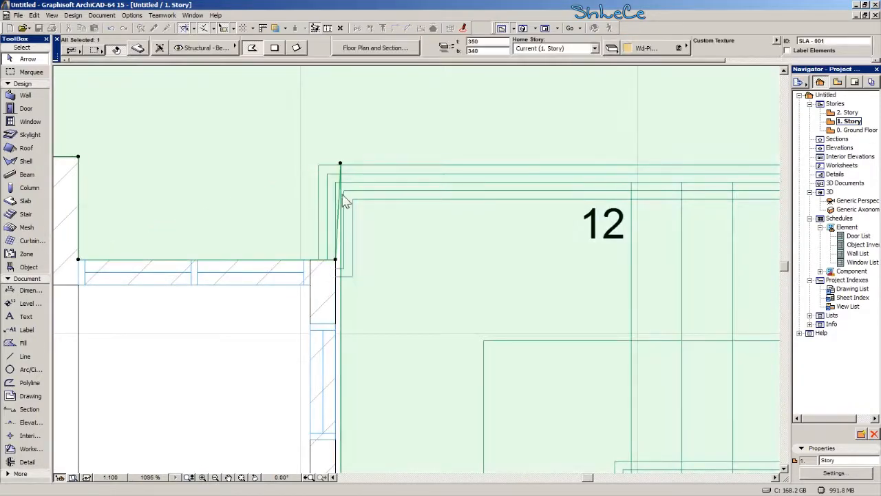
scroll(340, 265, up, 4)
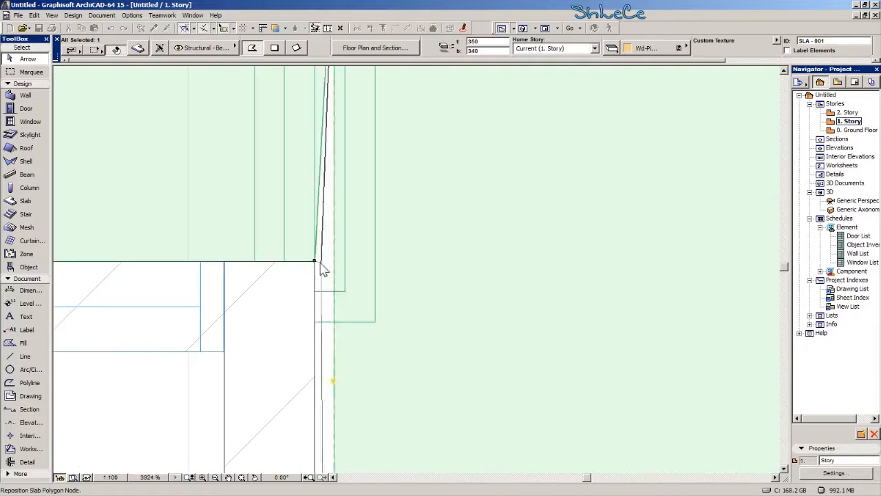
scroll(319, 263, down, 7)
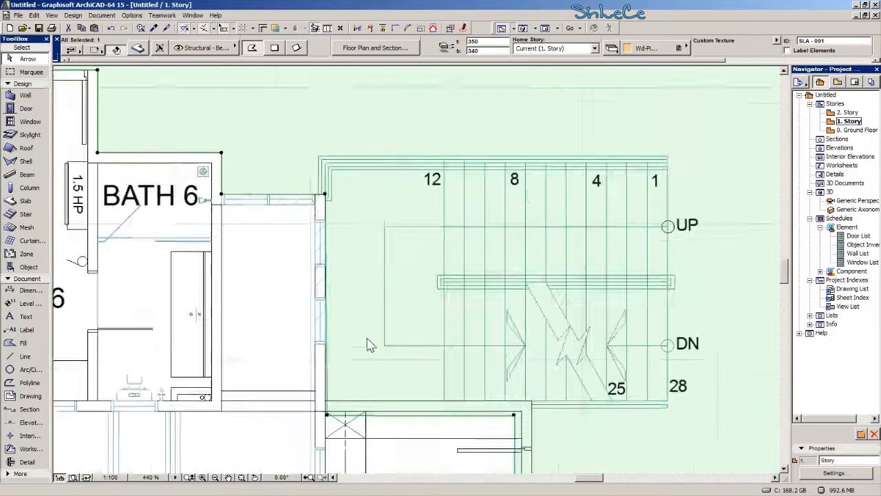
- Move the slab node at the stairwell's lower corner to the inner corner of the stair and Study 1 walls
middle_drag(370, 356, 346, 236)
scroll(330, 298, up, 5)
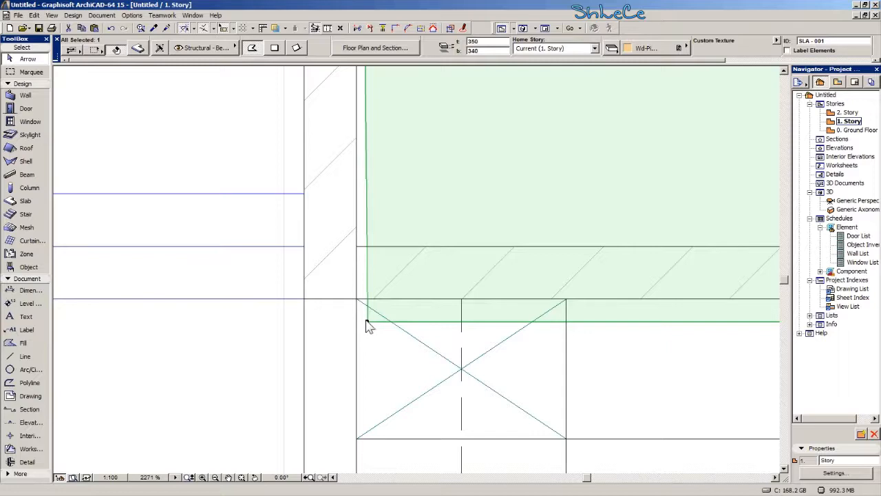
click(366, 321)
click(356, 246)
- Move the slab node near the stairwell's corner onto the wall corner between the stair and Study 1, beside step 25
scroll(361, 266, down, 3)
middle_drag(738, 290, 458, 263)
scroll(458, 264, up, 2)
click(352, 250)
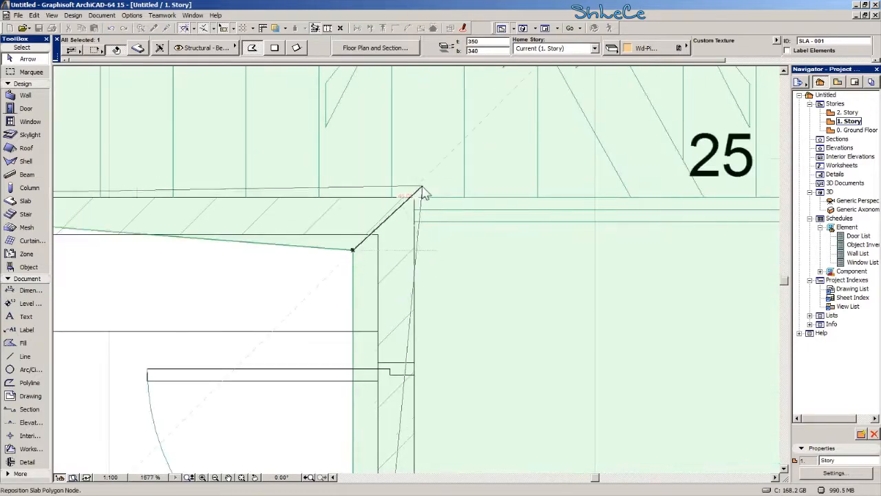
click(414, 198)
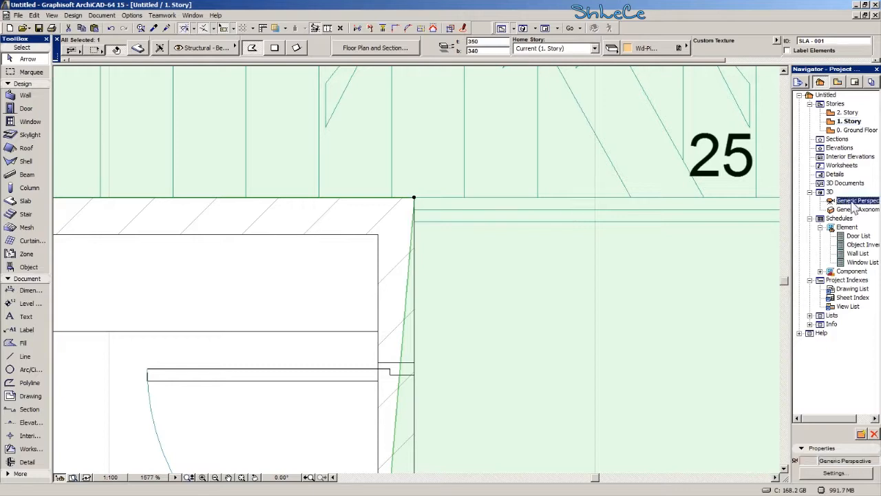
- Check the reshaped slab against the walls in the generic 3D perspective and return to the 1. Story plan
double_click(853, 204)
shift+middle_drag(370, 258, 494, 307)
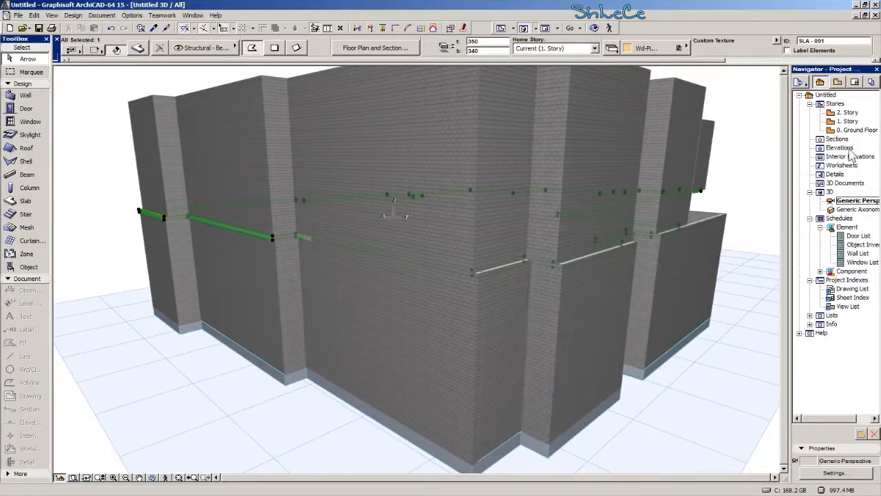
double_click(847, 122)
- Move the slab node below Study 1 up to the inner corner where Study 1's side wall meets the sliding-door wall
scroll(407, 349, down, 3)
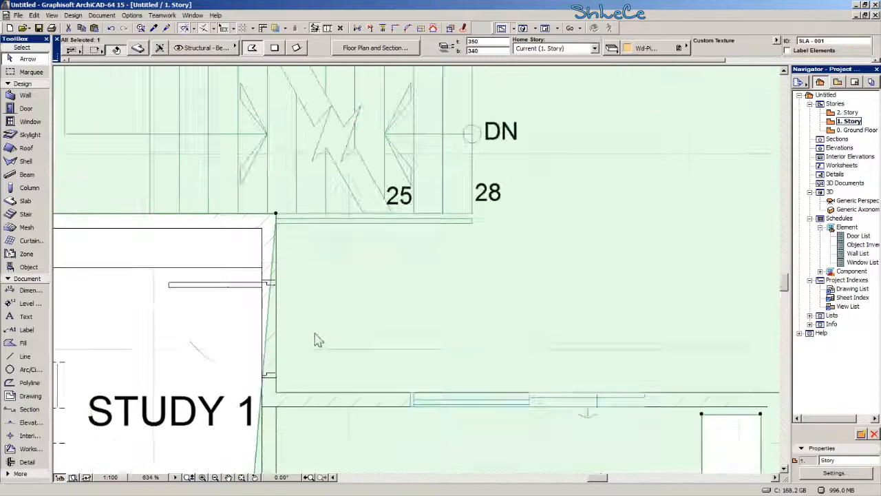
middle_drag(320, 374, 283, 201)
scroll(221, 340, up, 1)
drag(210, 332, 246, 172)
- Collapse the slab notch beside the sliding-door wall onto its upper node and move the remaining corner node to the wall's inner corner
middle_drag(635, 298, 333, 301)
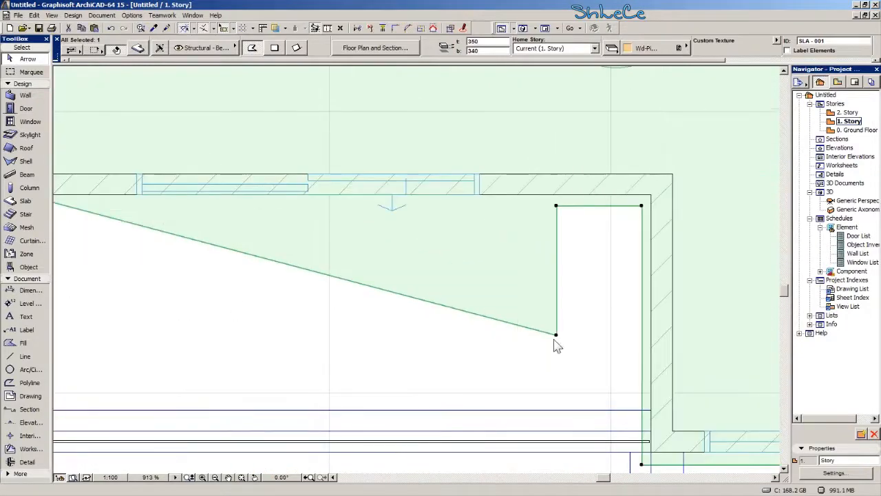
drag(557, 336, 557, 205)
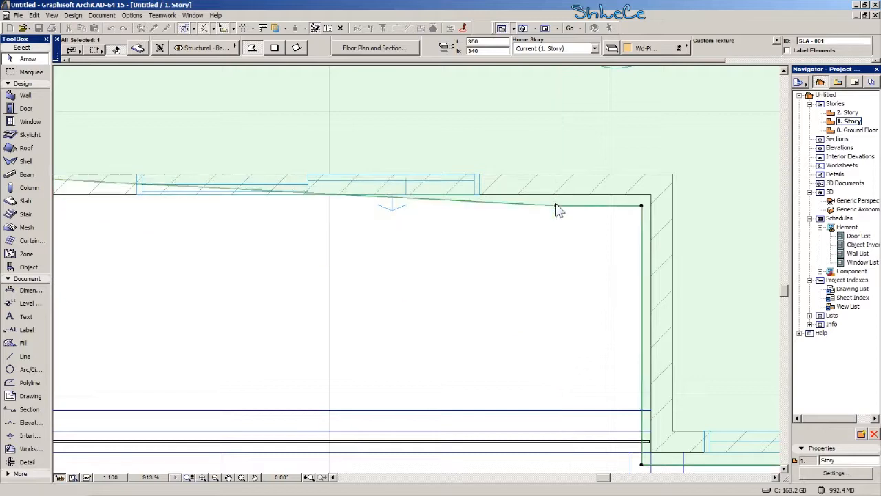
drag(641, 205, 678, 180)
click(673, 174)
- Move the next slab node to the inner corner where the short return wall meets the long window wall
scroll(658, 296, down, 4)
middle_drag(679, 356, 347, 281)
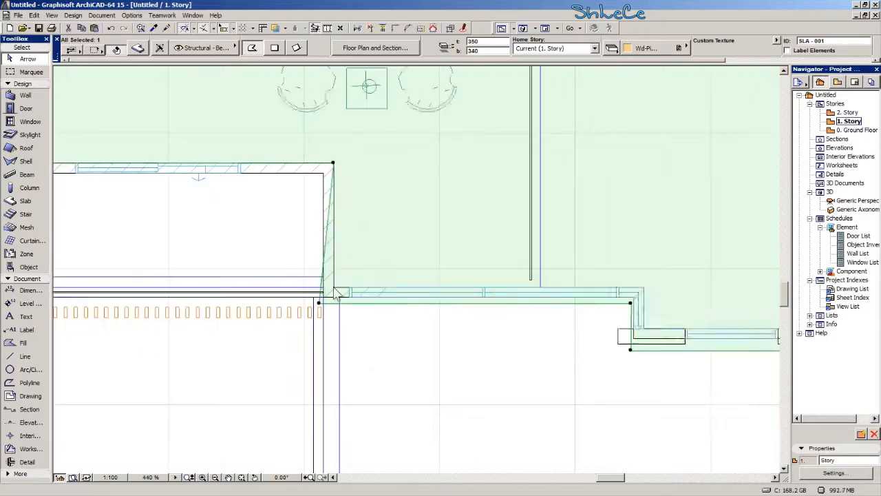
scroll(332, 288, up, 5)
click(300, 324)
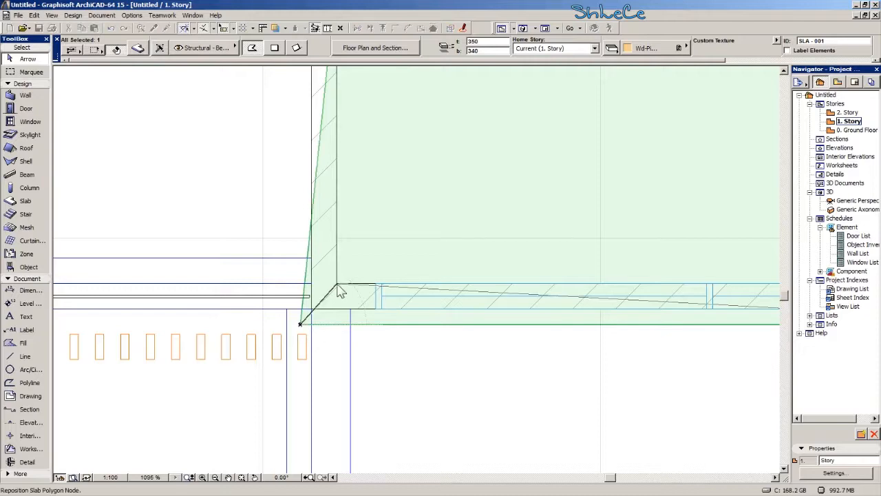
click(337, 283)
- Move both slab nodes at the far end of the window wall onto the inner corners of its stepped wall
scroll(357, 295, down, 5)
middle_drag(527, 315, 301, 314)
scroll(463, 314, up, 5)
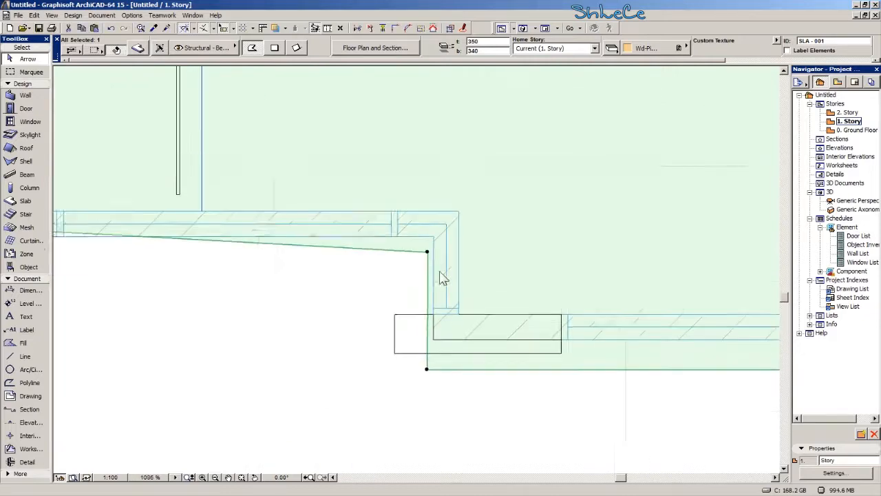
click(466, 268)
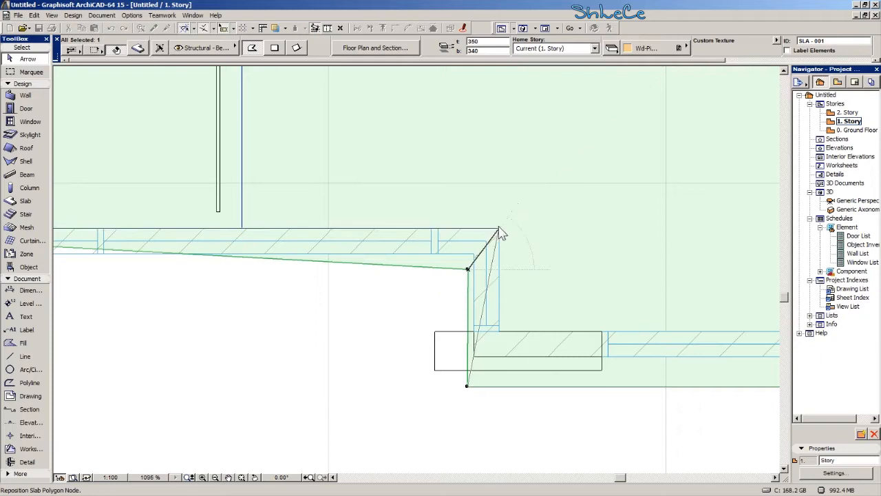
click(498, 228)
click(467, 387)
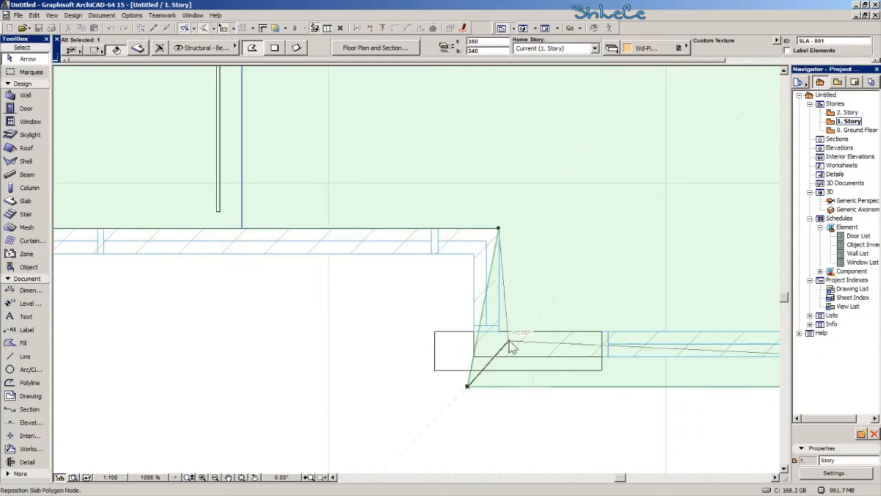
click(500, 333)
- Move the slab node at the plan's lower-right outer corner to the inner corner of the two exterior walls
scroll(385, 346, down, 4)
middle_drag(734, 346, 536, 330)
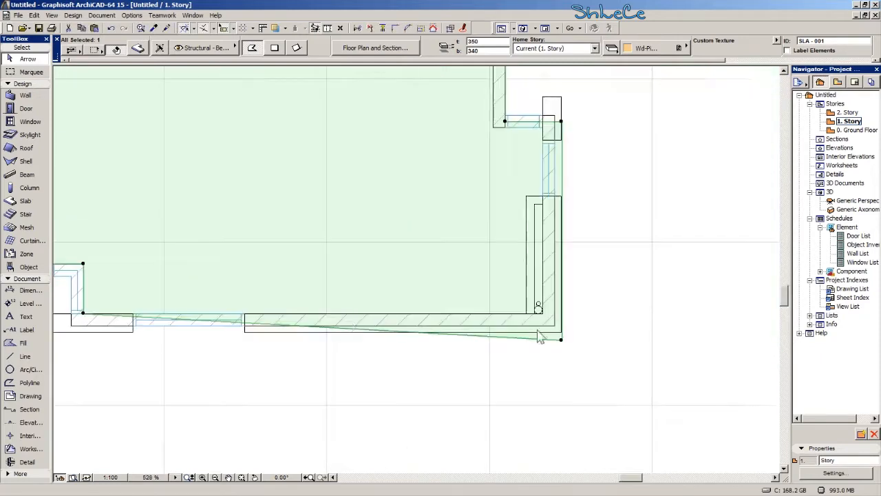
scroll(536, 330, up, 2)
click(572, 344)
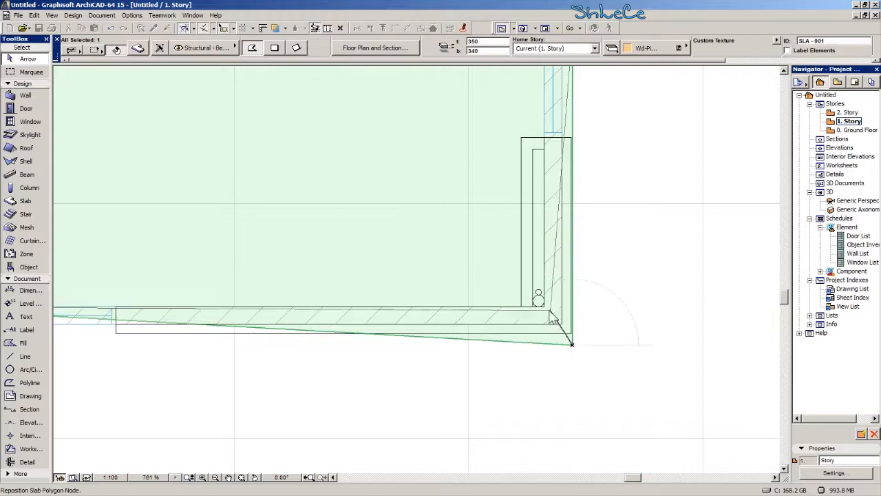
click(544, 307)
- Reselect the slab and move its outer node at the right-side wall step to the inner corner of the window walls
scroll(550, 304, down, 4)
middle_drag(546, 143, 547, 205)
scroll(550, 210, up, 6)
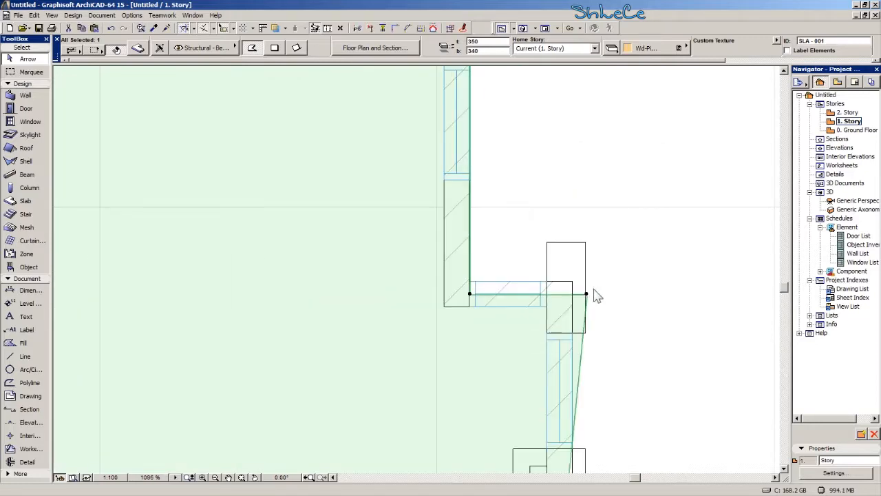
click(586, 297)
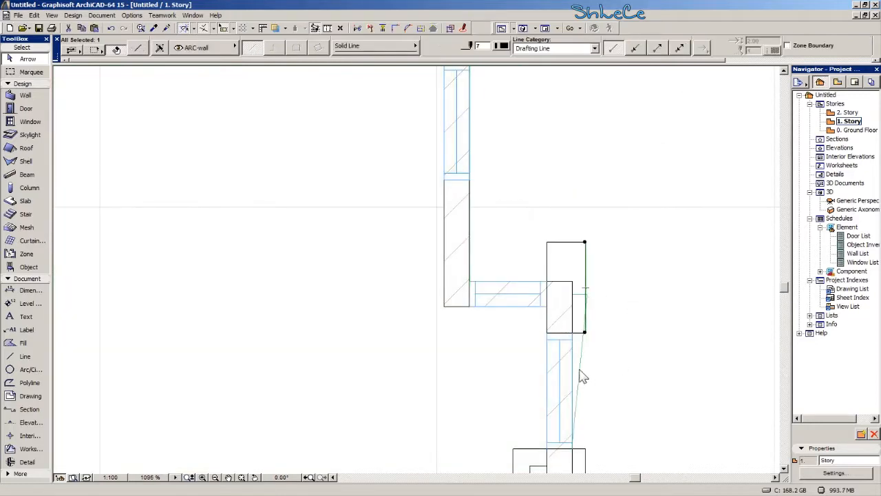
click(582, 322)
click(586, 294)
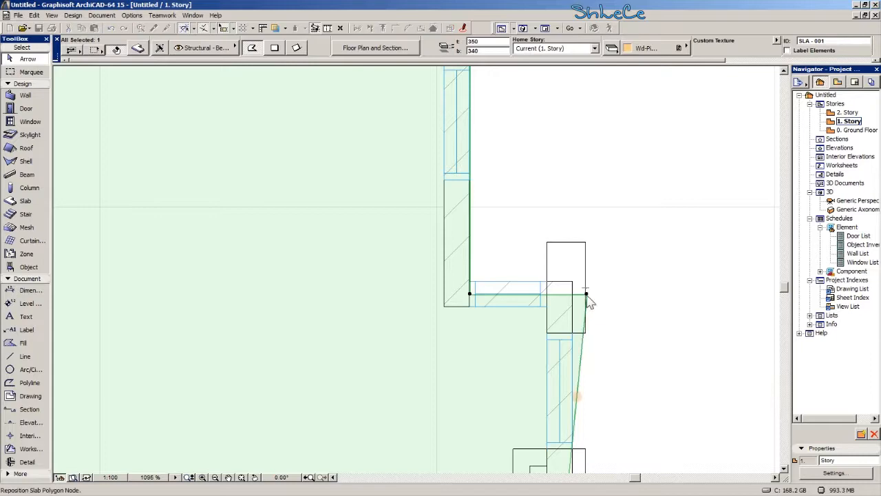
click(546, 305)
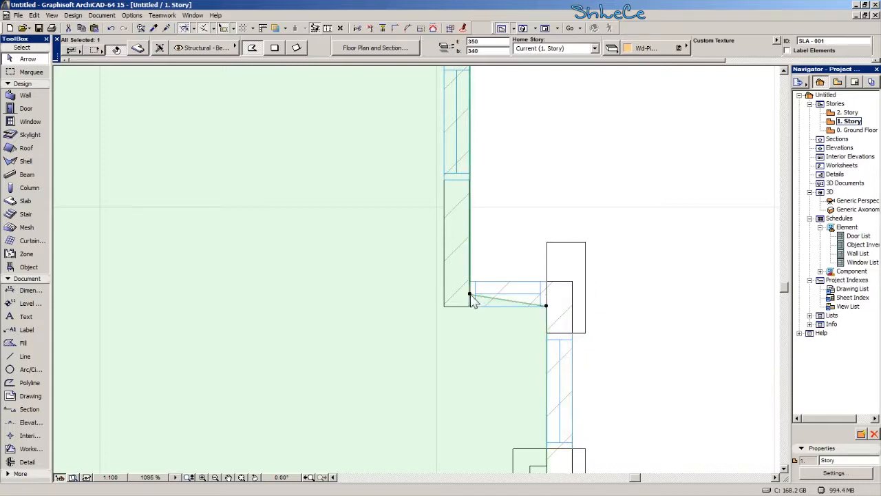
- Move the two slab nodes at the upper step of the right-hand exterior wall toward the walls' inner faces
scroll(447, 313, down, 5)
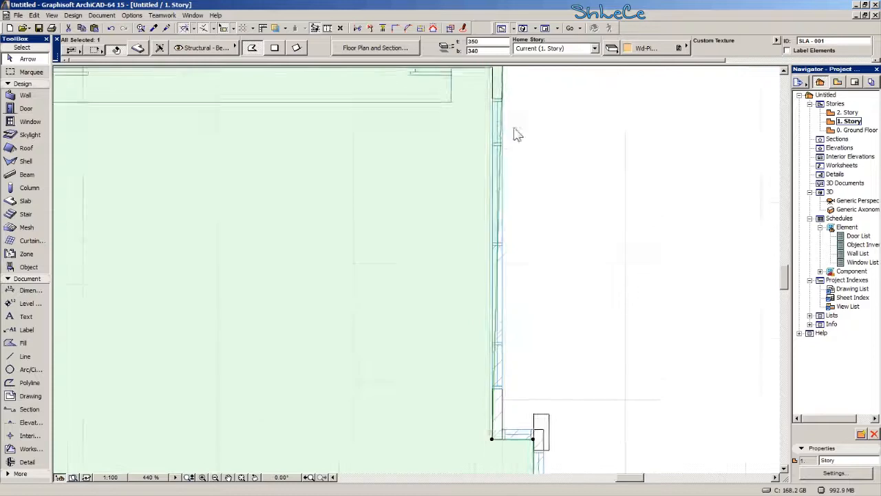
scroll(508, 200, up, 5)
click(518, 298)
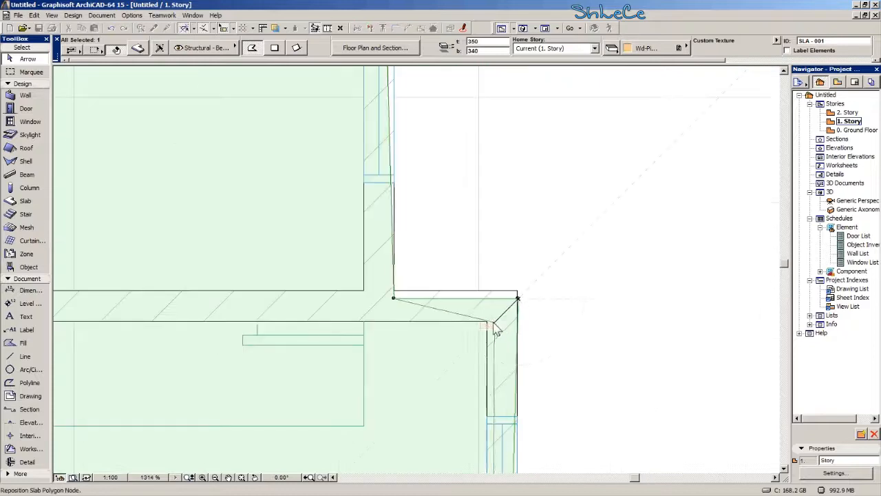
click(486, 322)
click(395, 300)
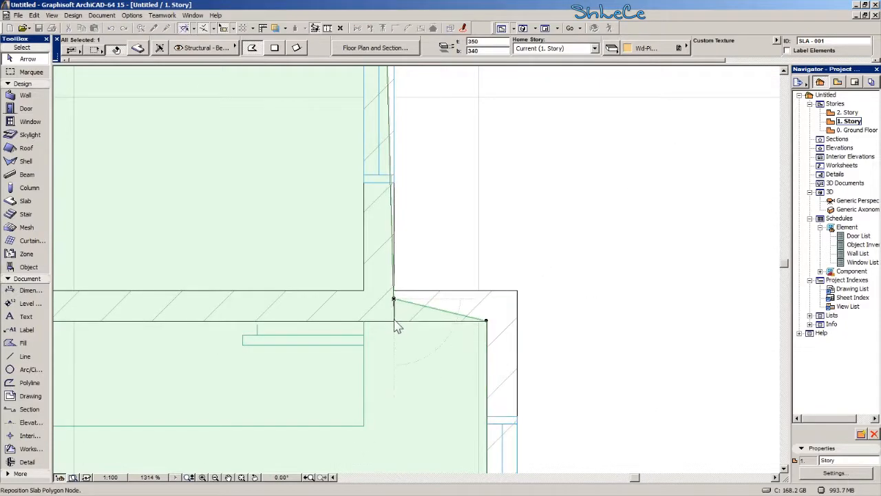
click(361, 291)
- Add a slab node at the lower inner junction of the stepped wall and align the neighbouring node with the junction's upper corner
middle_drag(390, 301, 491, 278)
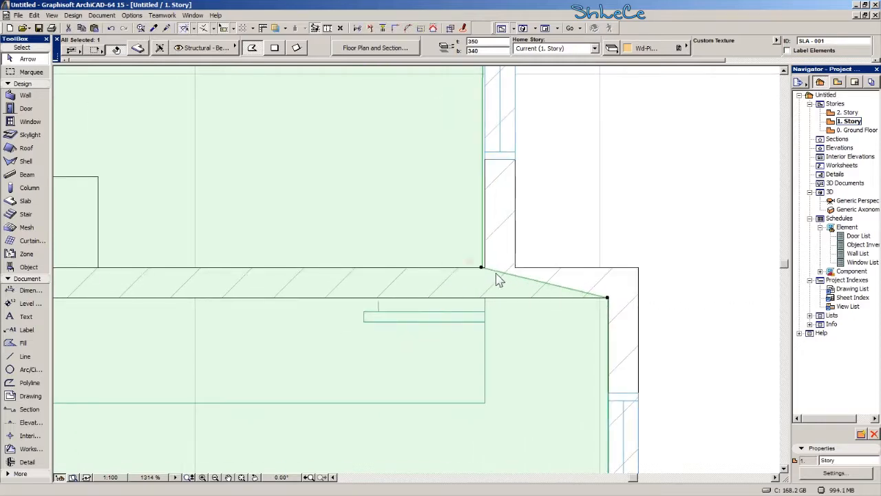
click(496, 273)
click(483, 298)
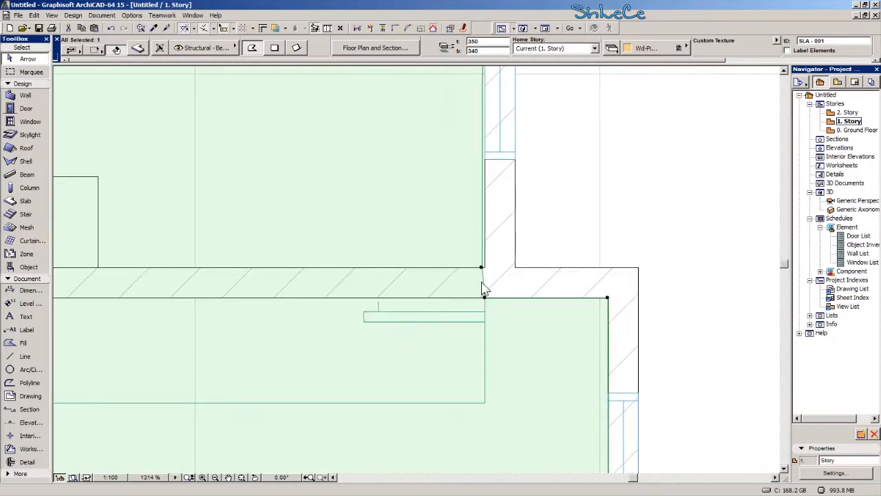
scroll(486, 271, up, 5)
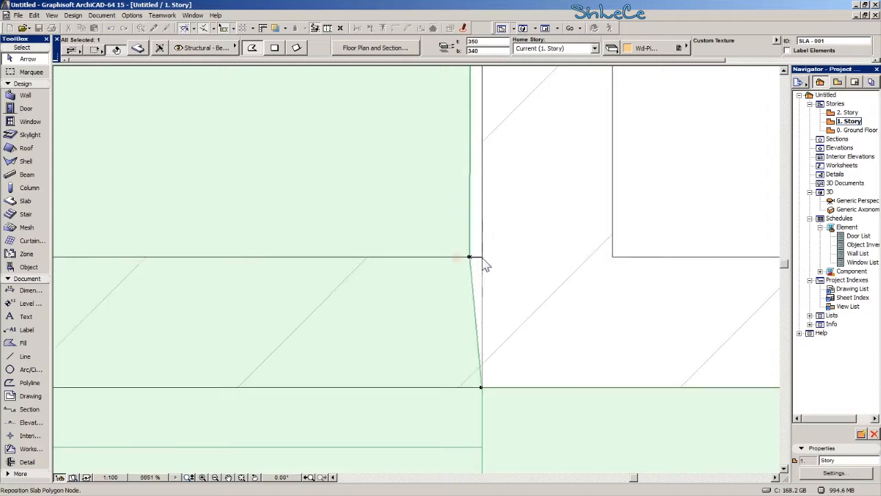
click(482, 257)
click(482, 257)
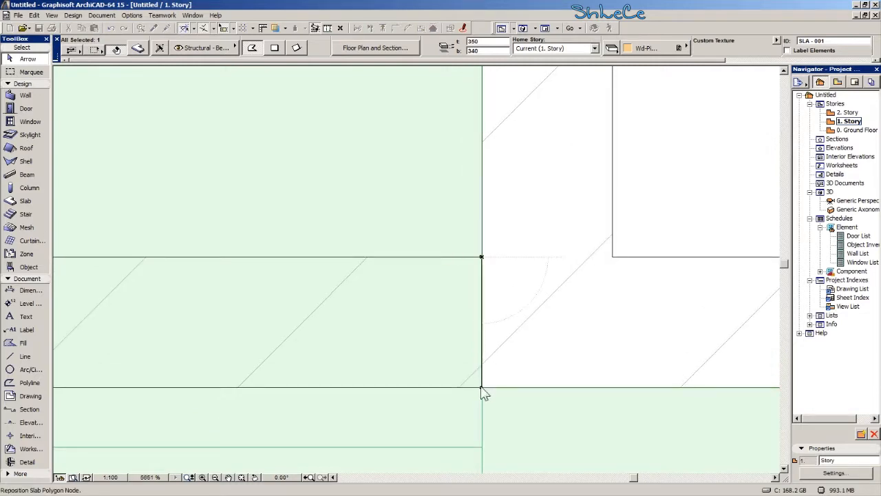